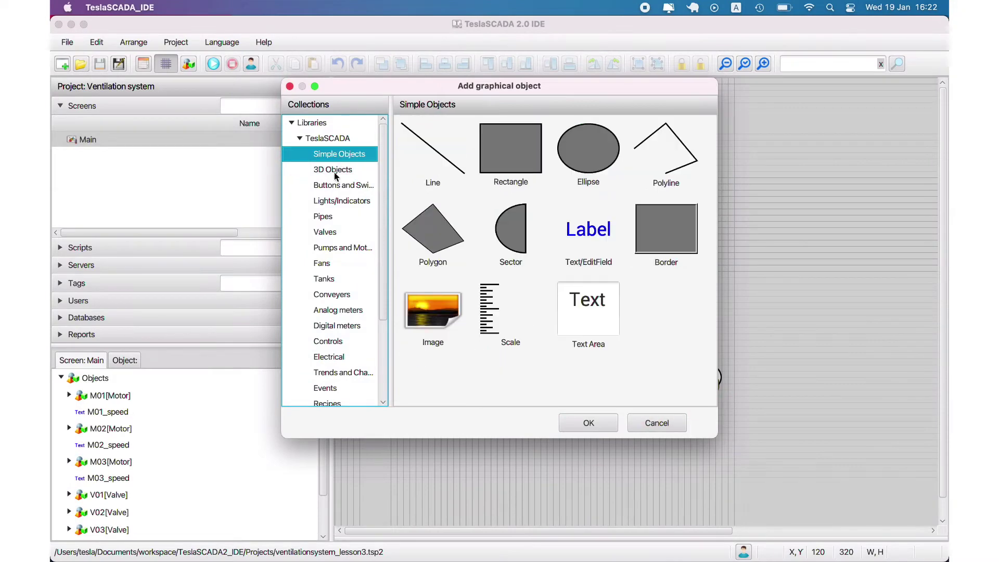
Step: Add a Border from Simple Objects and draw it on the Main screen
click(647, 227)
key(Return)
drag(381, 349, 493, 435)
Step: Set the border box's Fill color to White
click(485, 427)
double_click(446, 408)
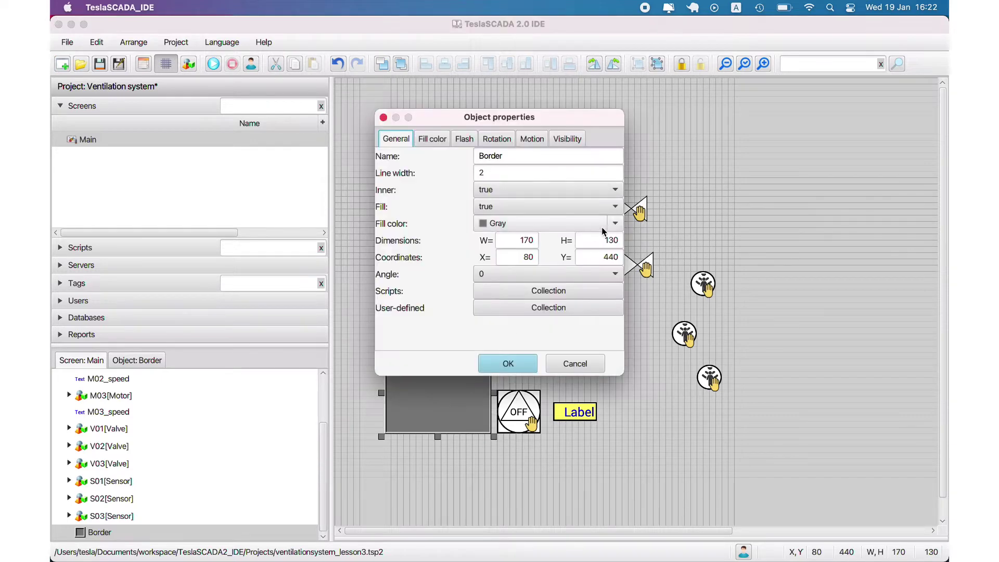
click(614, 224)
click(493, 238)
click(508, 363)
Step: Move the white box to X=40, Y=370 and choose New Object from its context menu
click(476, 435)
drag(476, 435, 408, 374)
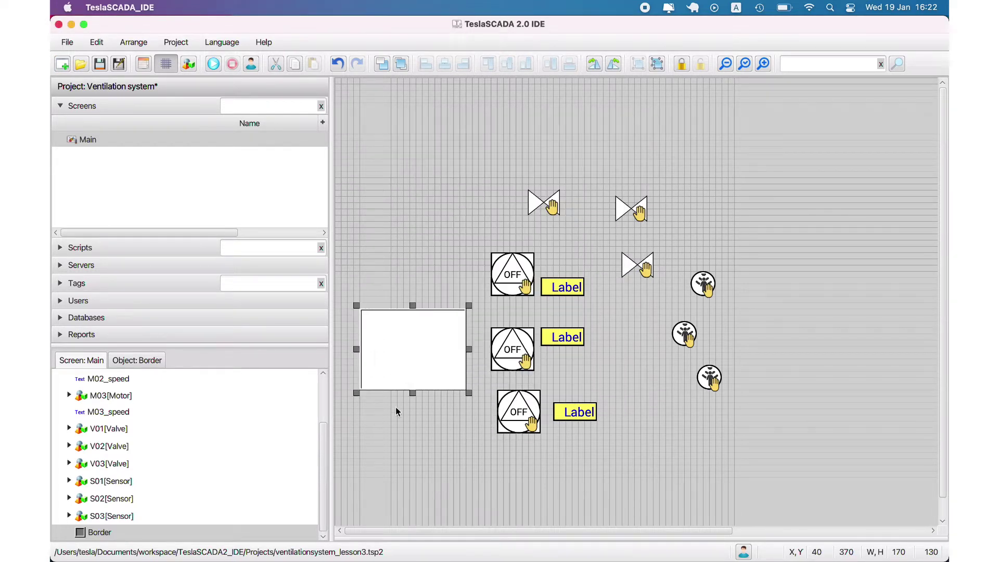
right_click(405, 382)
Step: Add a 20-high Text/EditField with font size 20 and grey #4d4d4d text
click(436, 303)
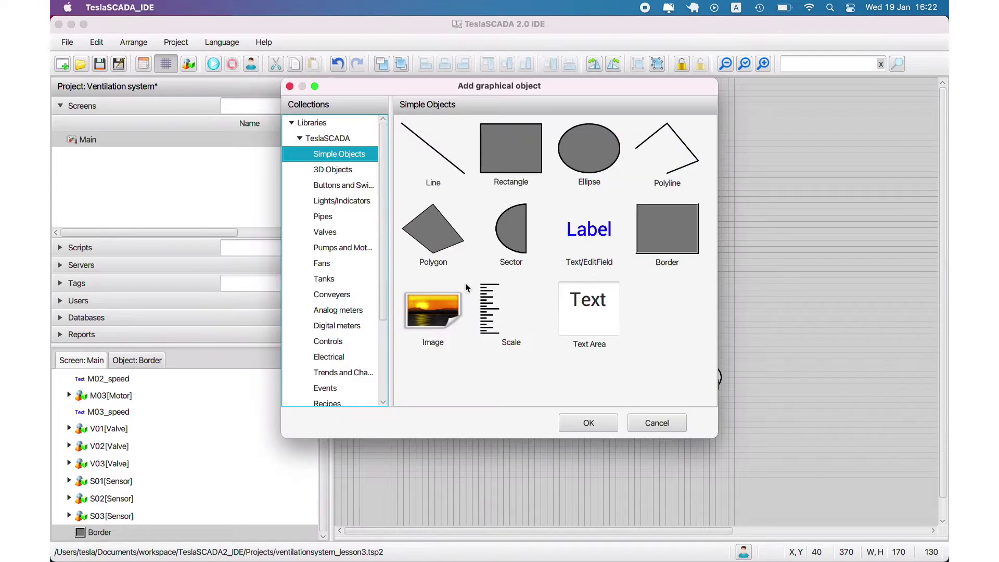
double_click(581, 228)
drag(391, 493, 392, 451)
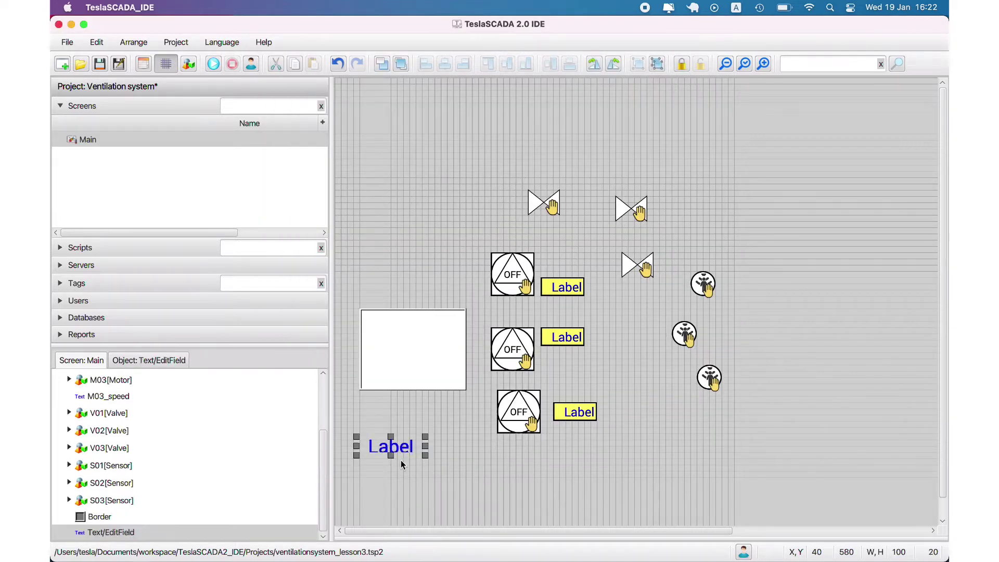
double_click(397, 445)
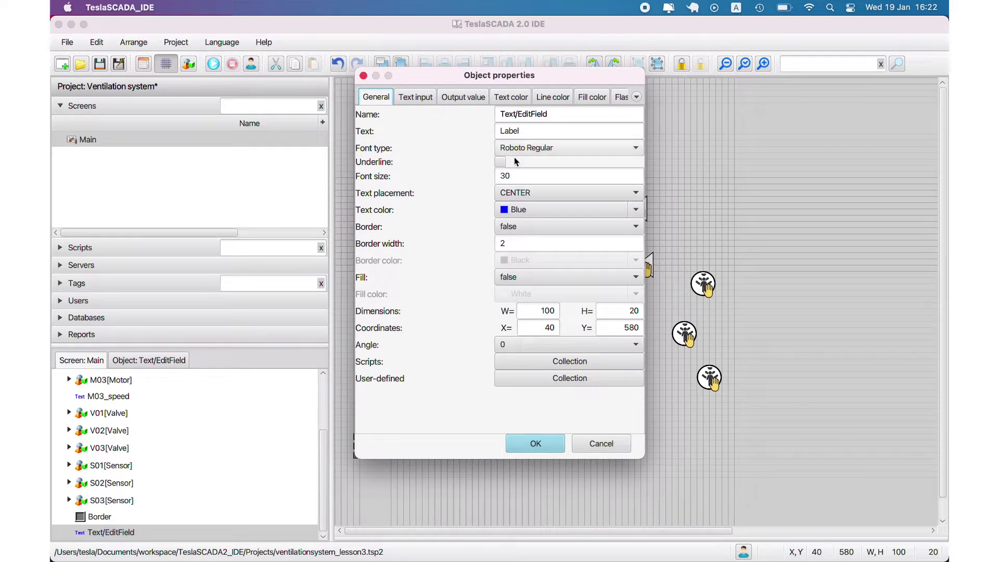
double_click(514, 171)
click(636, 209)
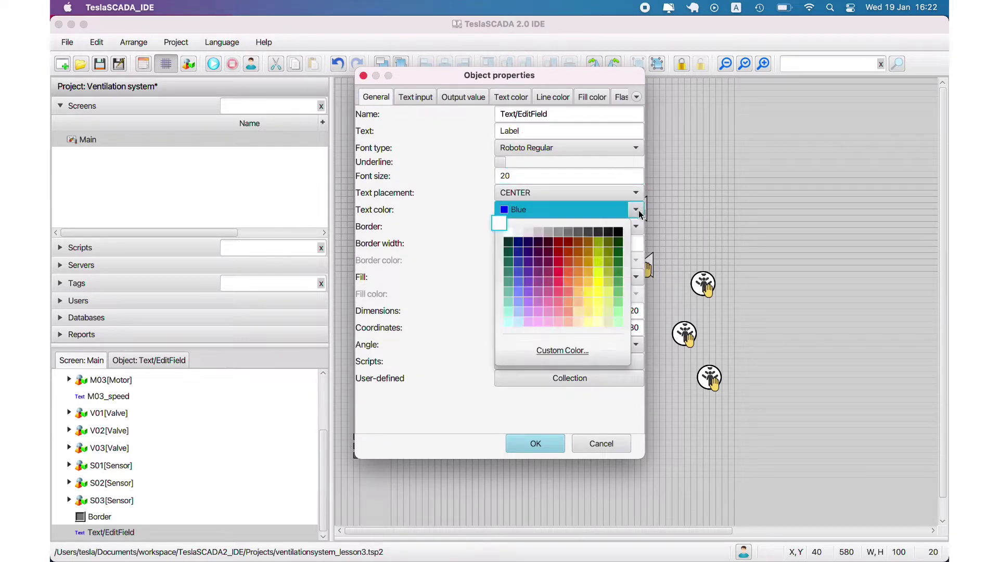
click(583, 240)
click(553, 447)
Step: Place the label 150 wide along the bottom of the white box, reading 'First Floor'
drag(397, 445, 462, 376)
drag(381, 378, 363, 376)
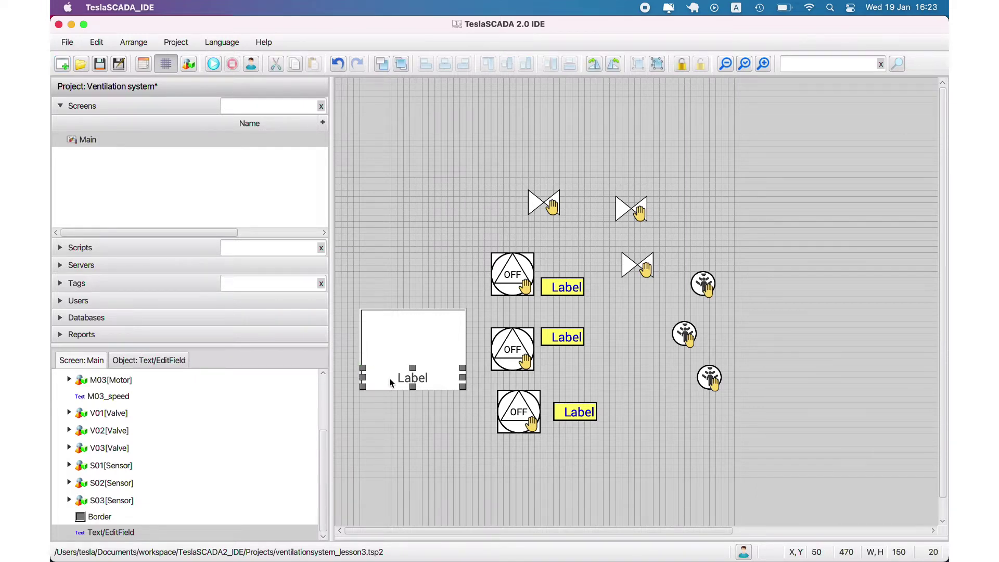
click(417, 385)
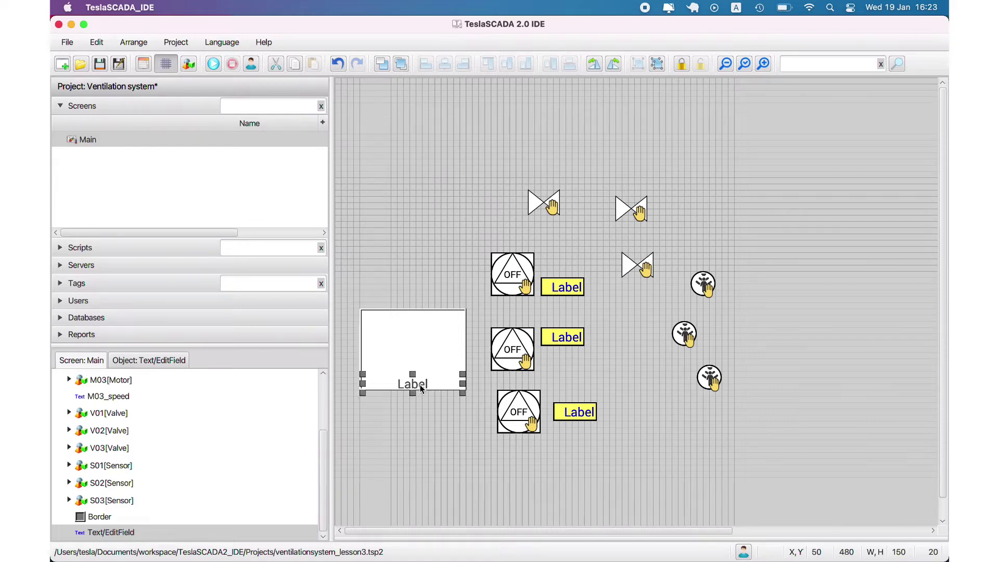
double_click(420, 388)
double_click(540, 131)
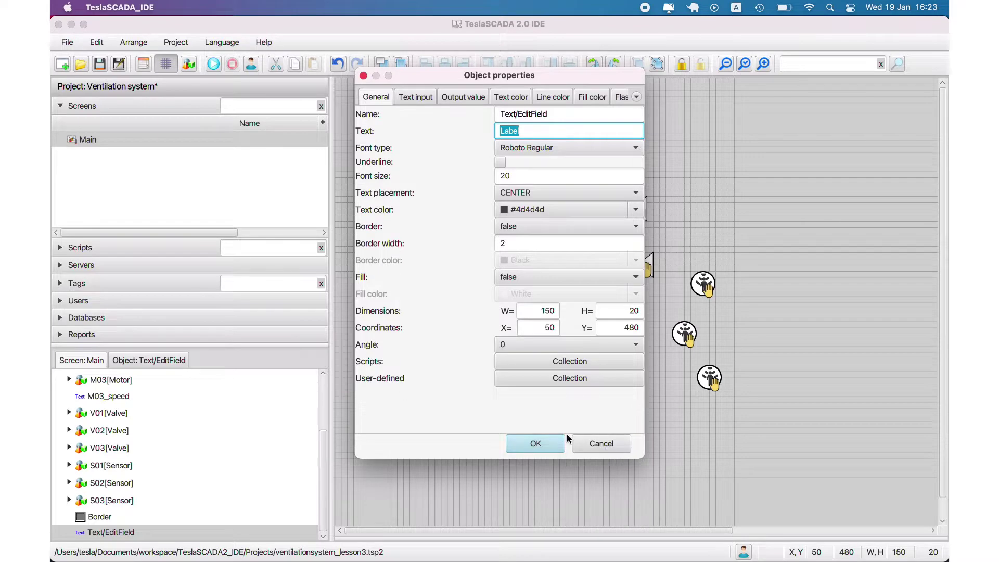
click(602, 444)
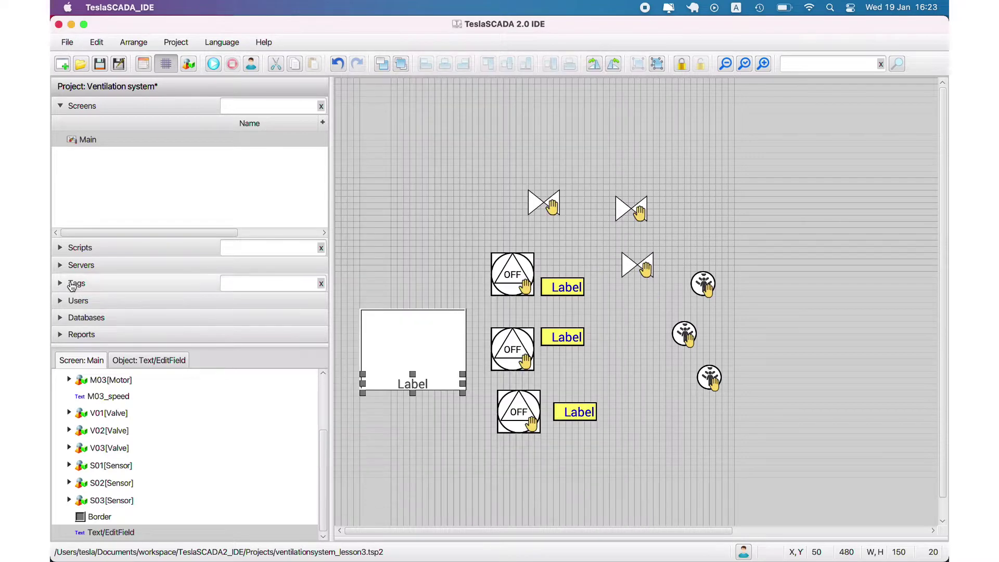
double_click(420, 388)
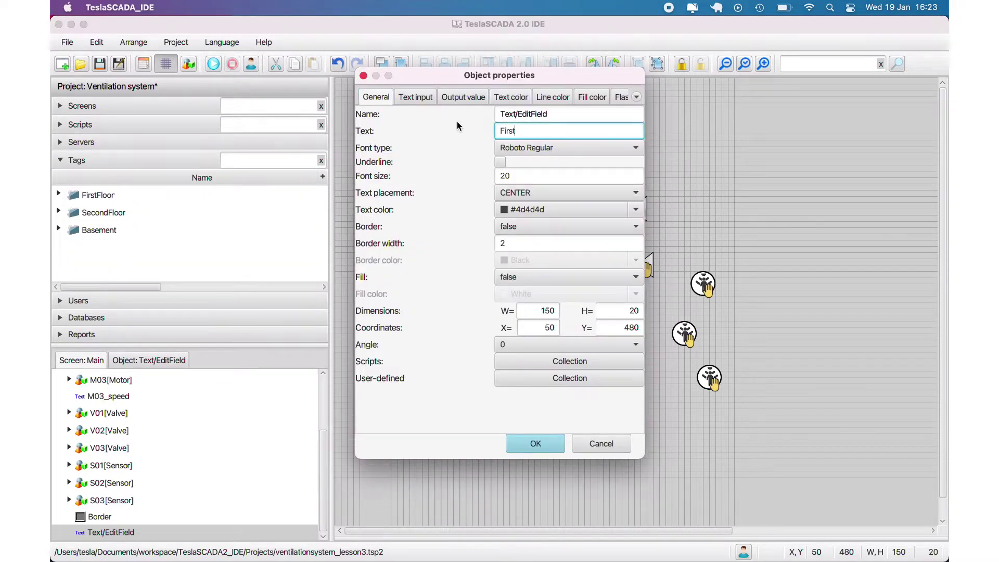
click(544, 441)
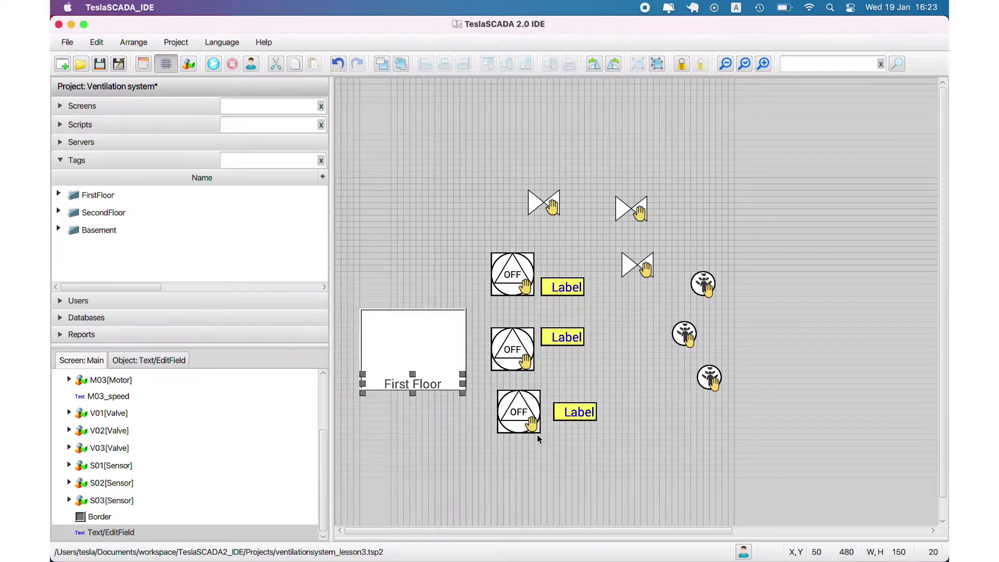
Step: Marquee-select the white box and its caption and group them
click(411, 386)
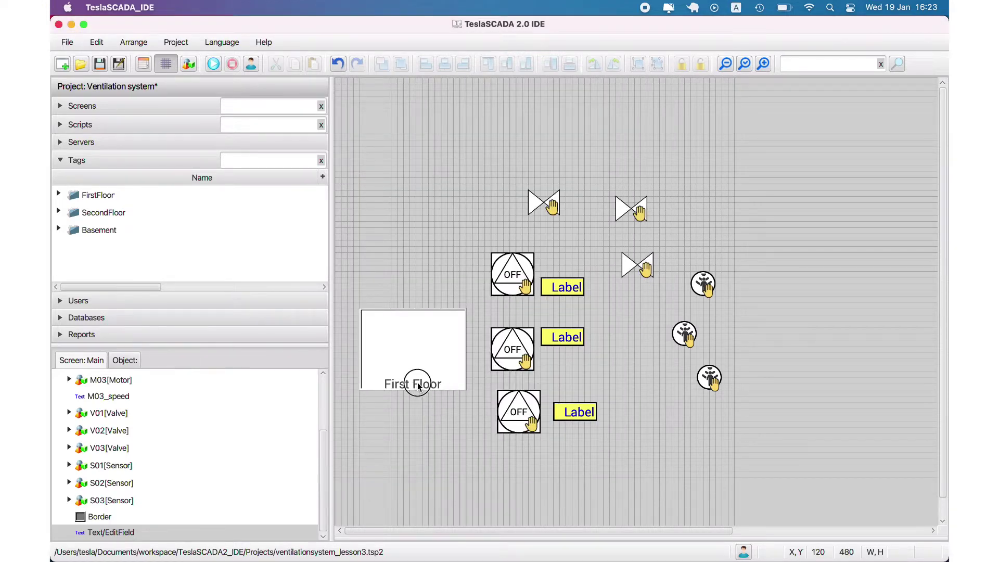
click(423, 414)
drag(342, 279, 486, 411)
click(639, 64)
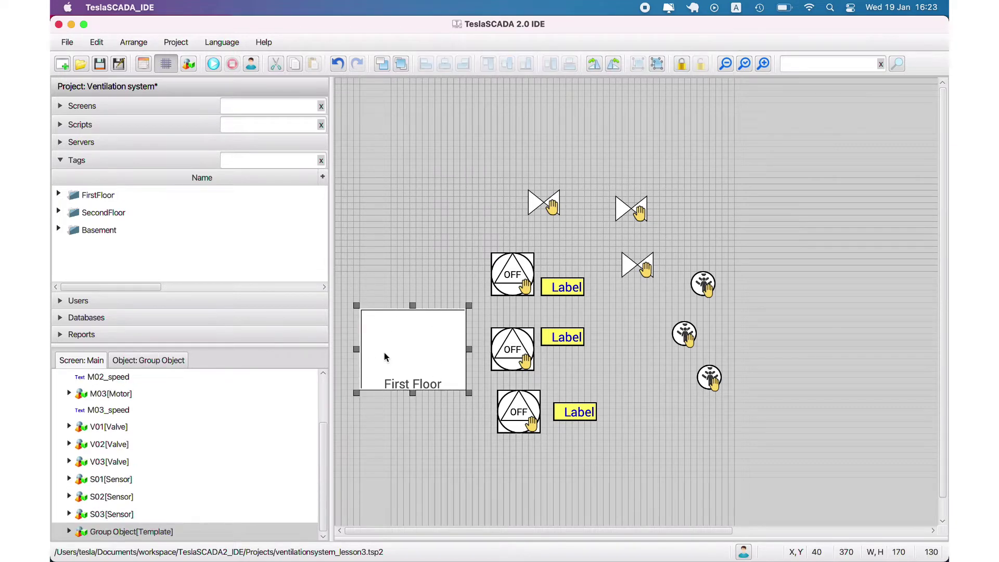
Step: Set the group's Template to Room and its Name to FirstFloor
double_click(112, 532)
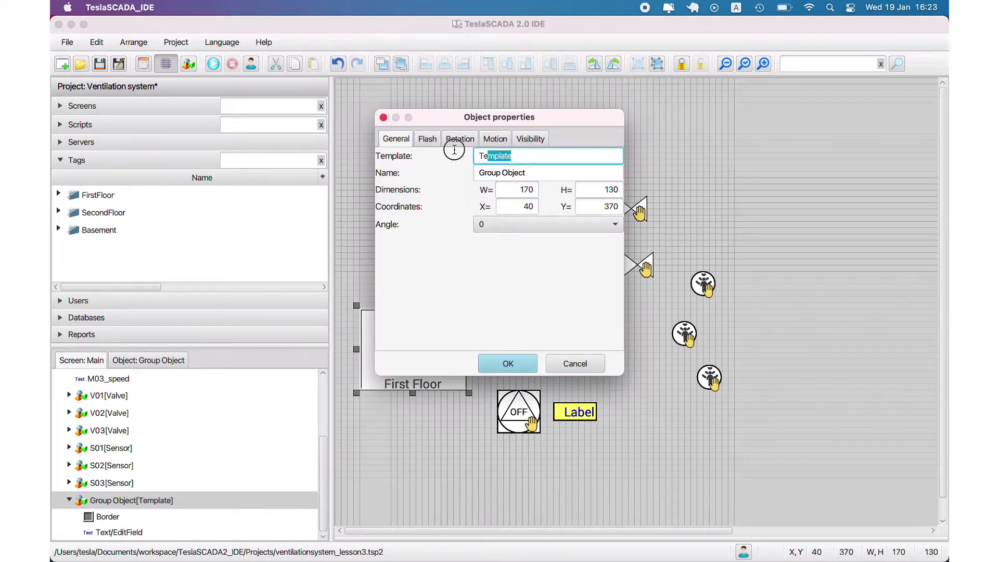
key(BackSpace)
text(Room)
key(Tab)
text(Fi)
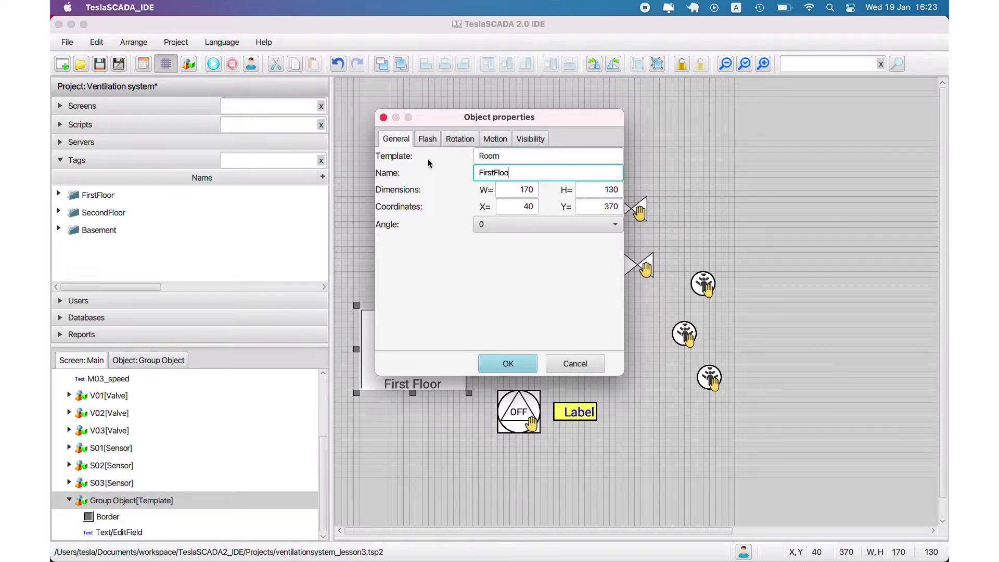
Step: Confirm the FirstFloor room, move the motors and labels up-left, and shift the room right
click(508, 363)
drag(428, 359, 450, 425)
drag(482, 253, 614, 443)
drag(562, 361, 464, 267)
click(501, 415)
drag(451, 417, 590, 405)
Step: Duplicate the First Floor room and rename the copy SecondFloor
right_click(475, 410)
click(489, 373)
click(69, 532)
double_click(98, 503)
drag(497, 174, 467, 177)
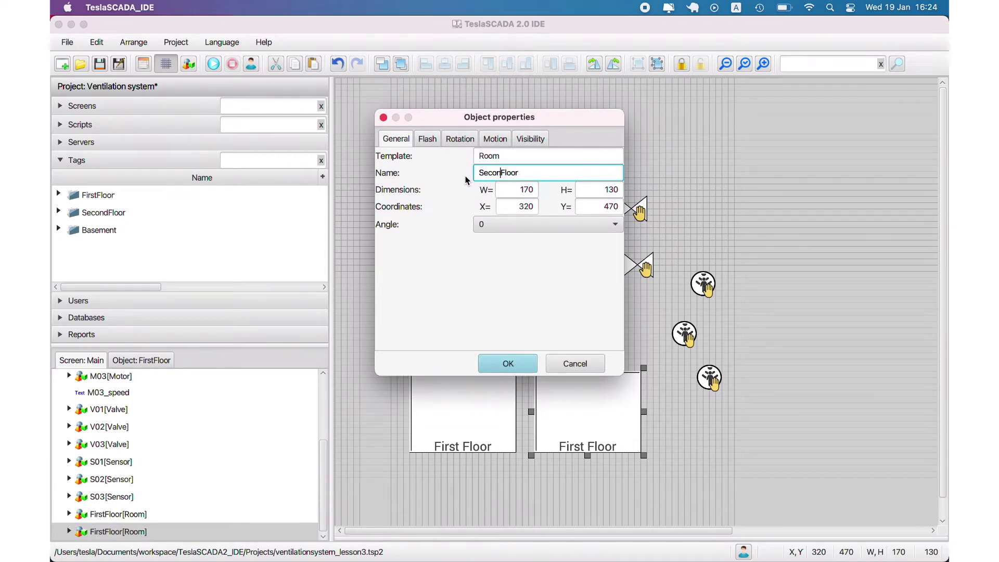
click(489, 364)
Step: Change the copy's caption text to 'Second Floor'
click(70, 531)
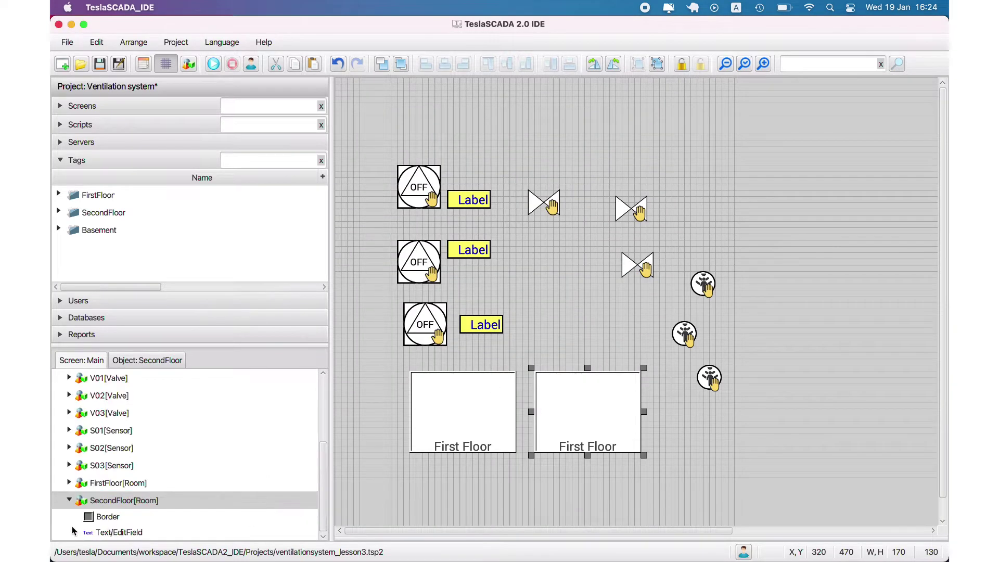
double_click(116, 532)
drag(516, 130, 457, 134)
text(Second Floor)
click(535, 444)
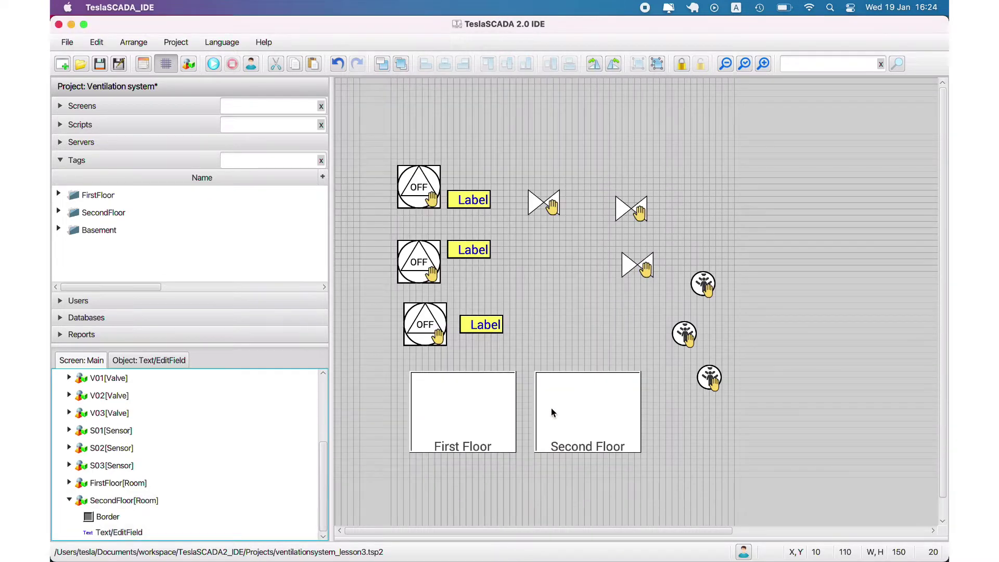
Step: Duplicate the Second Floor room to the right and move the upper-right sensor onto First Floor
click(585, 407)
right_click(585, 407)
click(593, 370)
click(742, 399)
drag(702, 283, 492, 408)
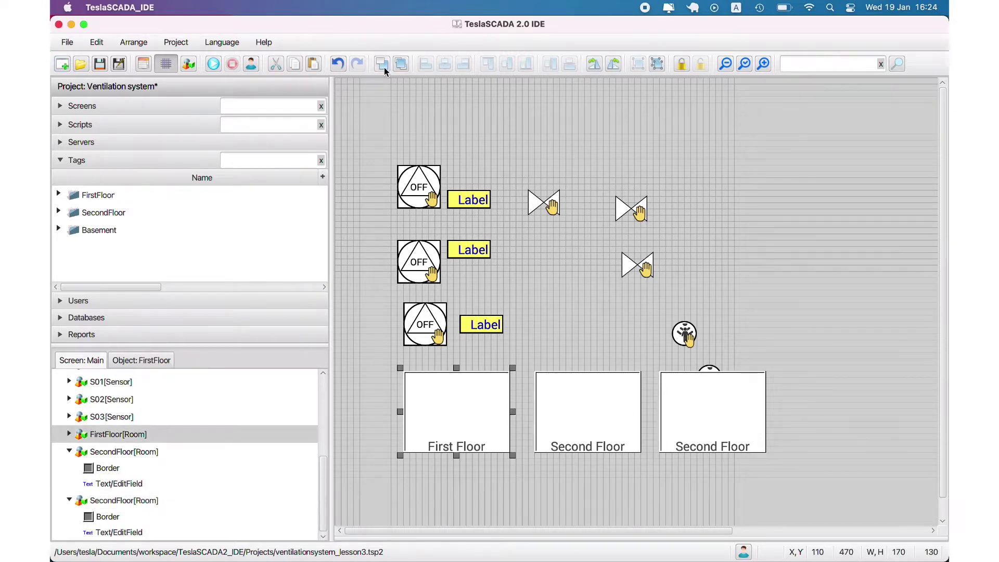
Step: Send the middle Second Floor room behind its sensor
click(538, 283)
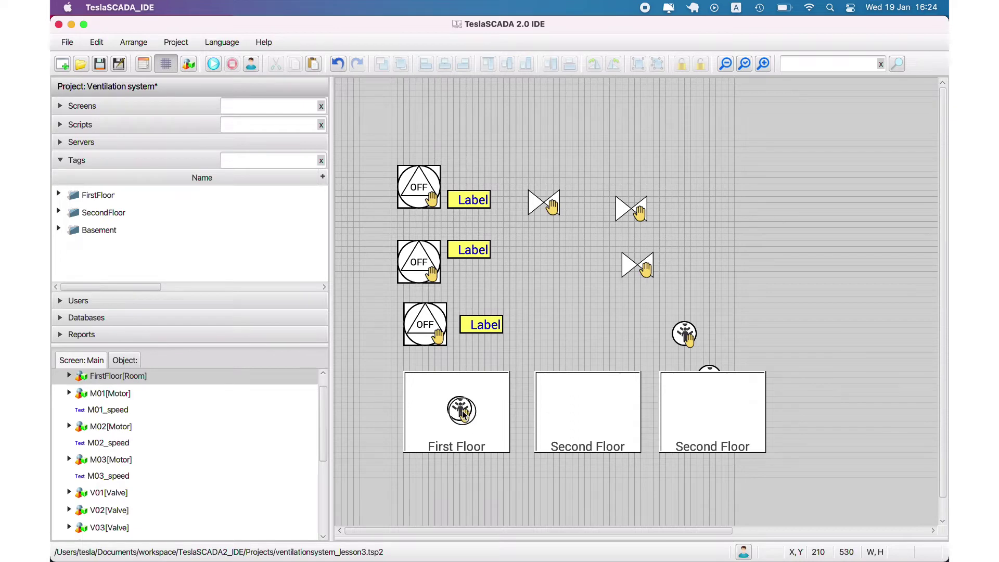
click(458, 408)
click(518, 399)
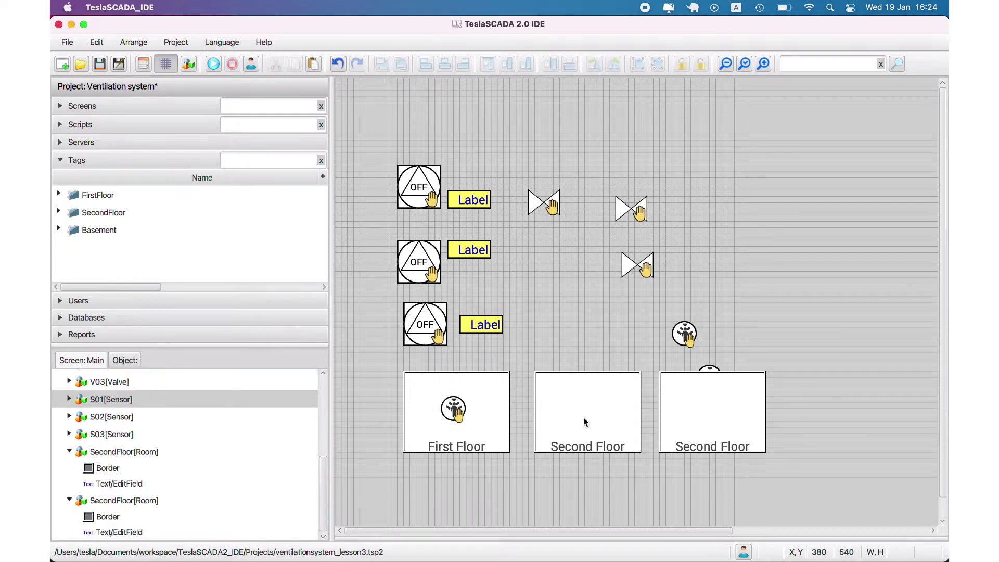
click(556, 387)
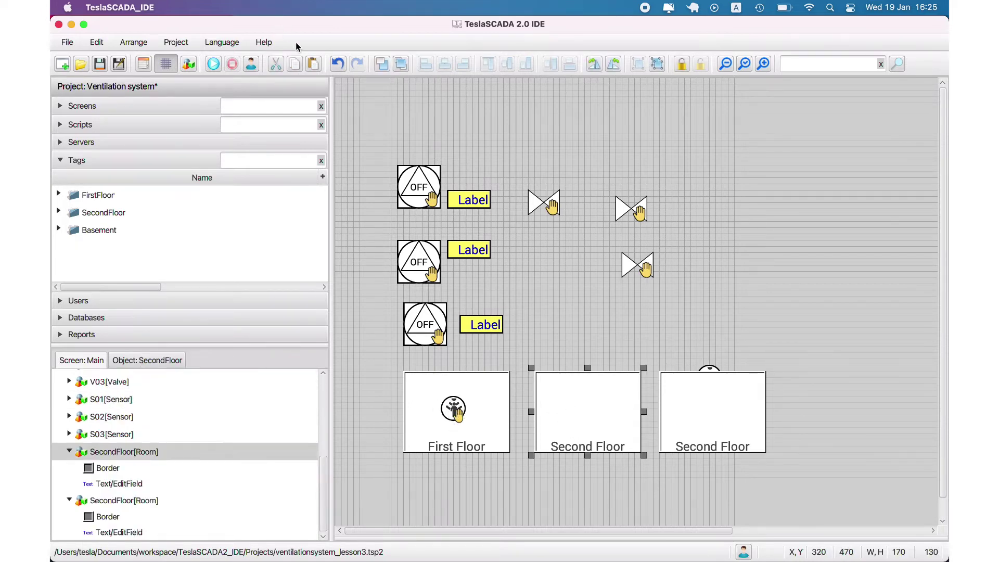
click(382, 63)
click(586, 409)
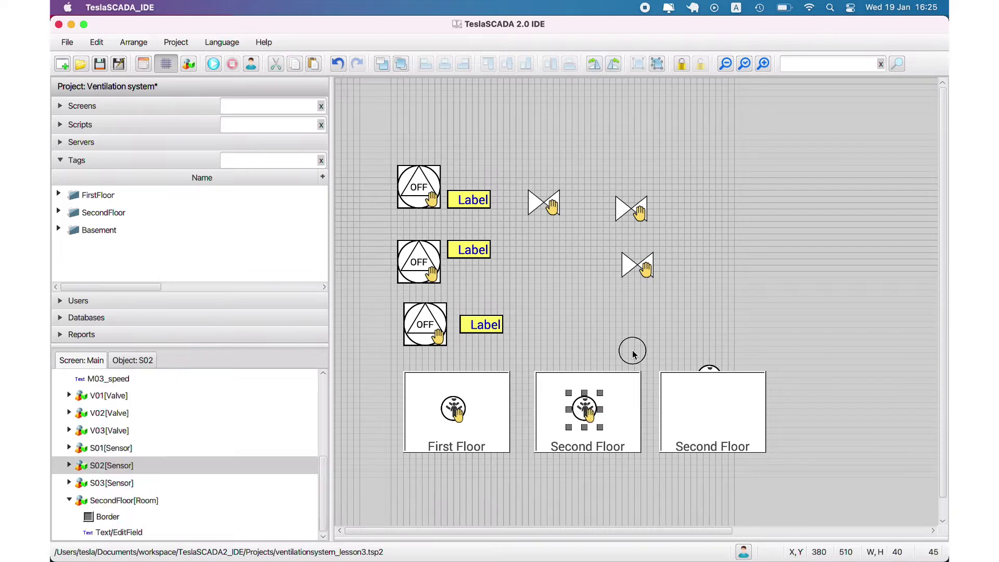
click(633, 354)
Step: Centre sensor S02 in the middle room and keep sensor S03 in the third room
click(586, 408)
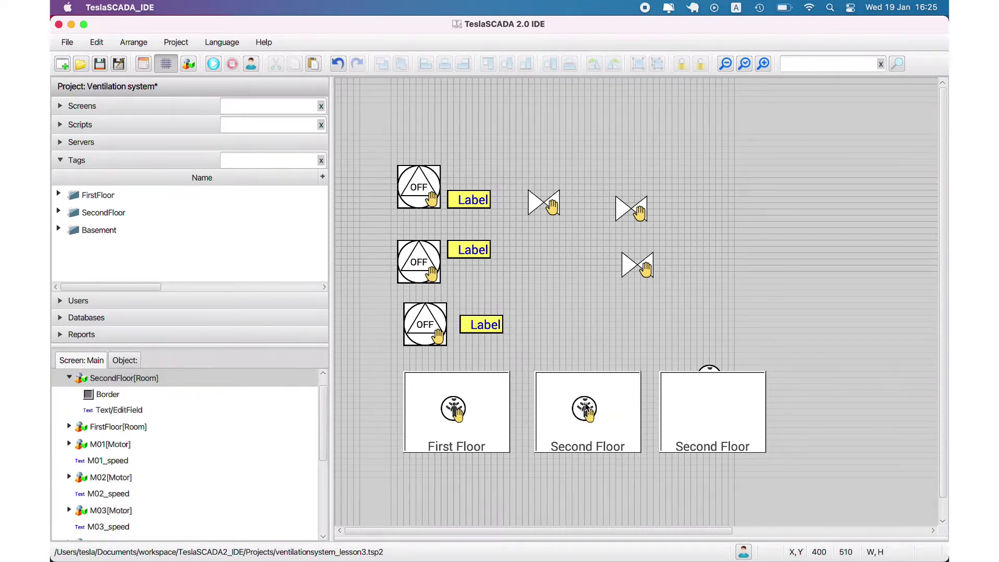
click(587, 408)
drag(587, 409, 591, 411)
click(657, 320)
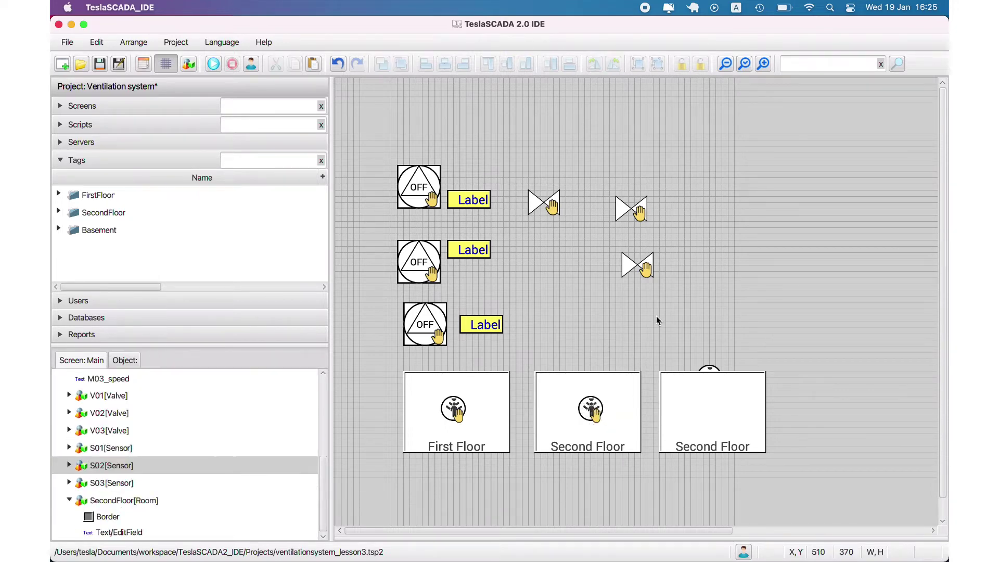
click(725, 407)
drag(710, 368, 721, 411)
key(Delete)
click(714, 400)
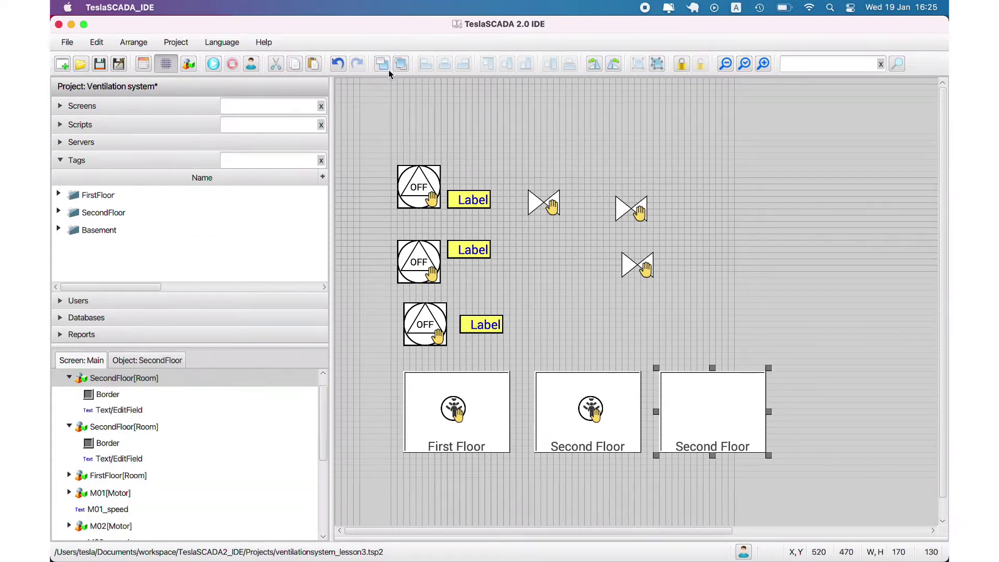
key(ctrl+z)
Step: Rename the third room to Basement
scroll(91, 489, down, 5)
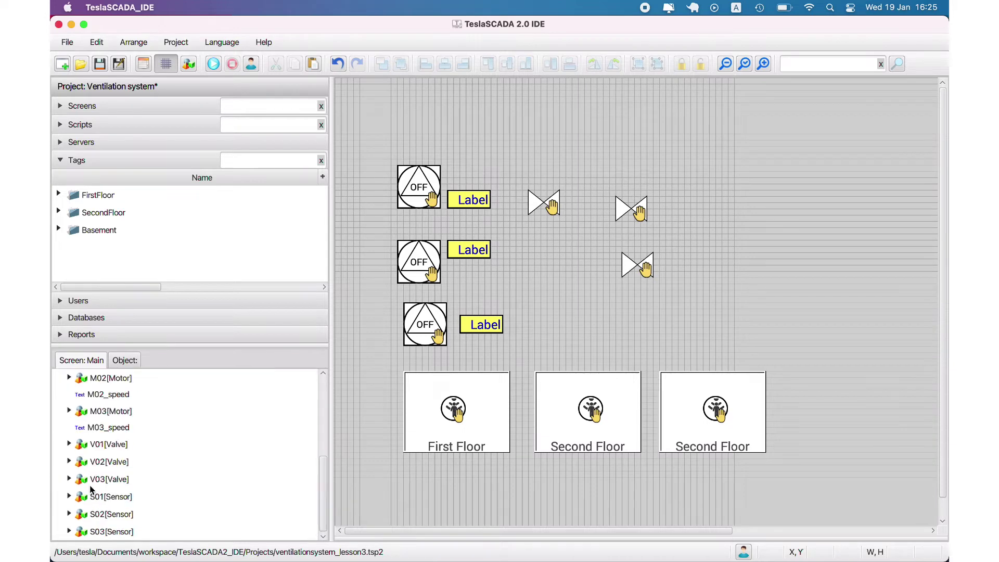
scroll(99, 489, up, 5)
double_click(107, 410)
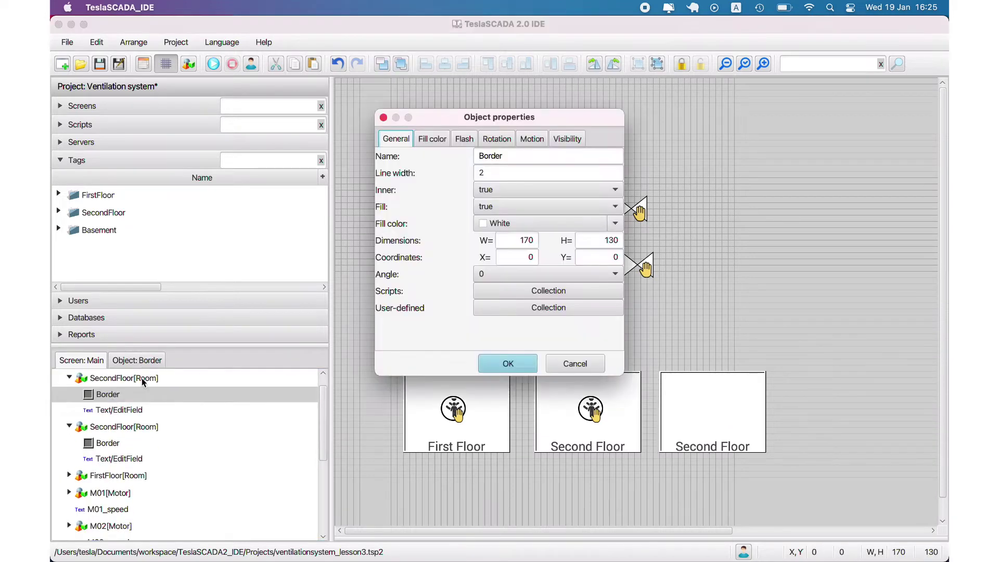
click(575, 363)
double_click(713, 411)
drag(520, 173, 409, 166)
text(Basement)
click(508, 363)
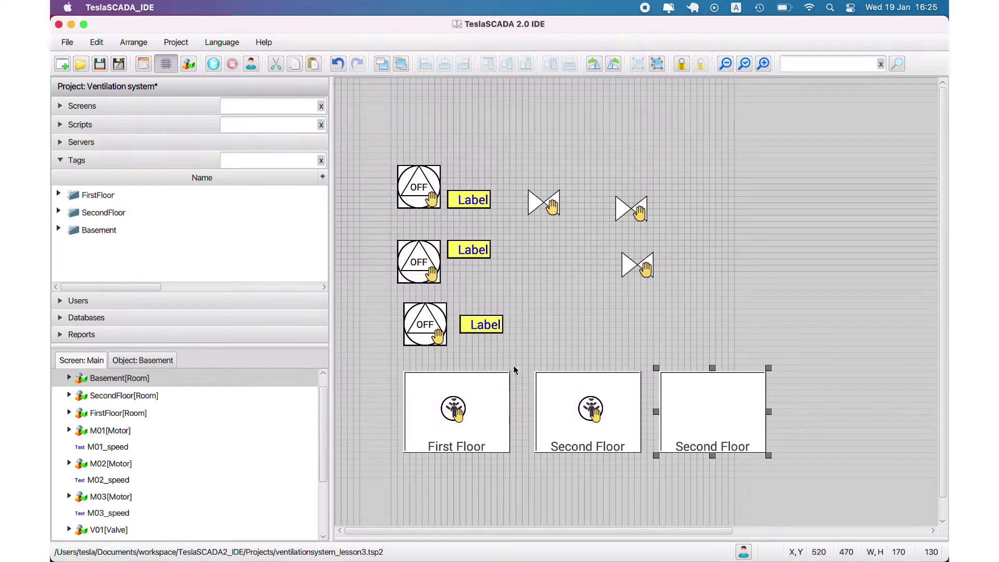
Step: Replace the third room's caption text with 'Basement'
click(68, 378)
double_click(118, 410)
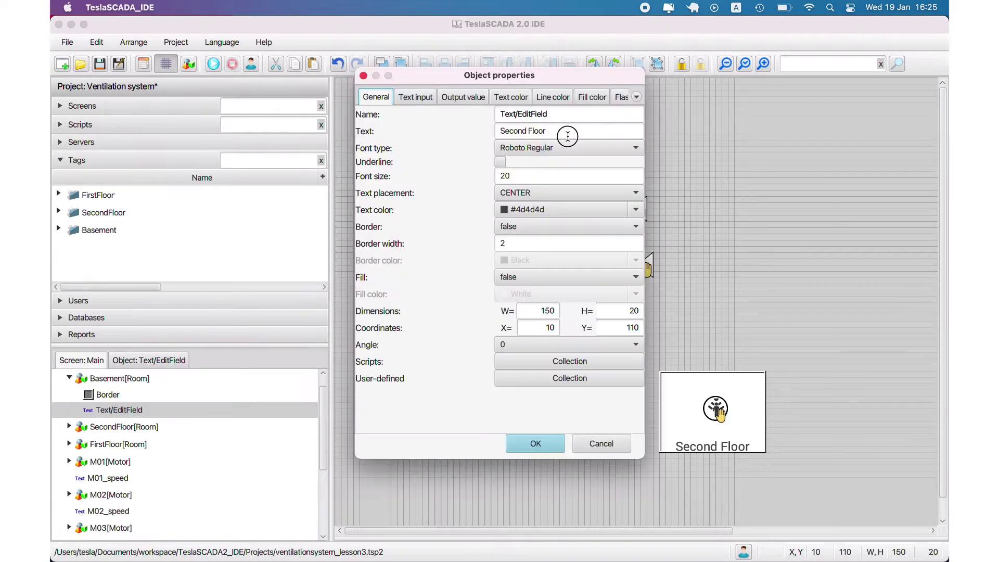
drag(562, 133, 408, 112)
text(Basement)
click(538, 442)
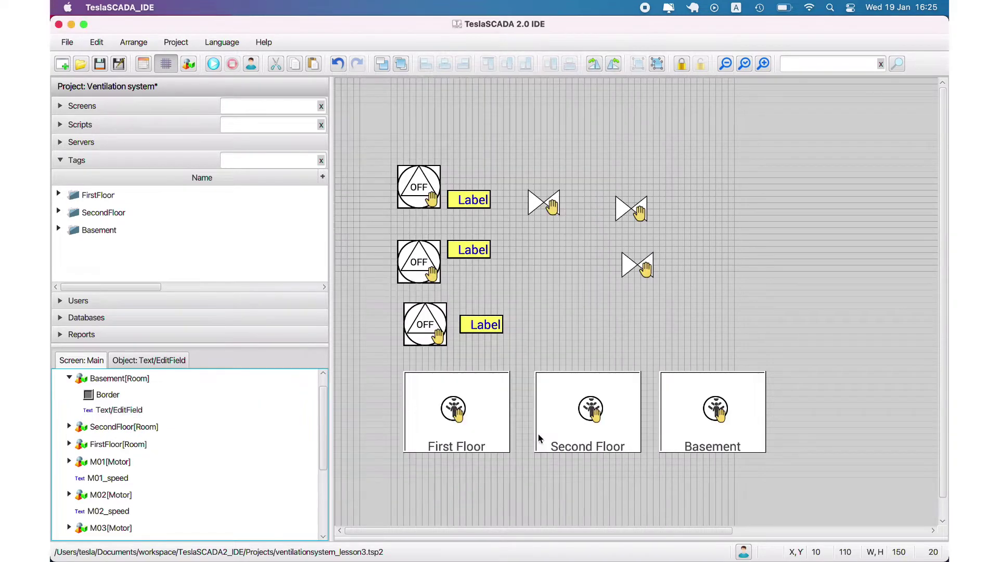
click(747, 306)
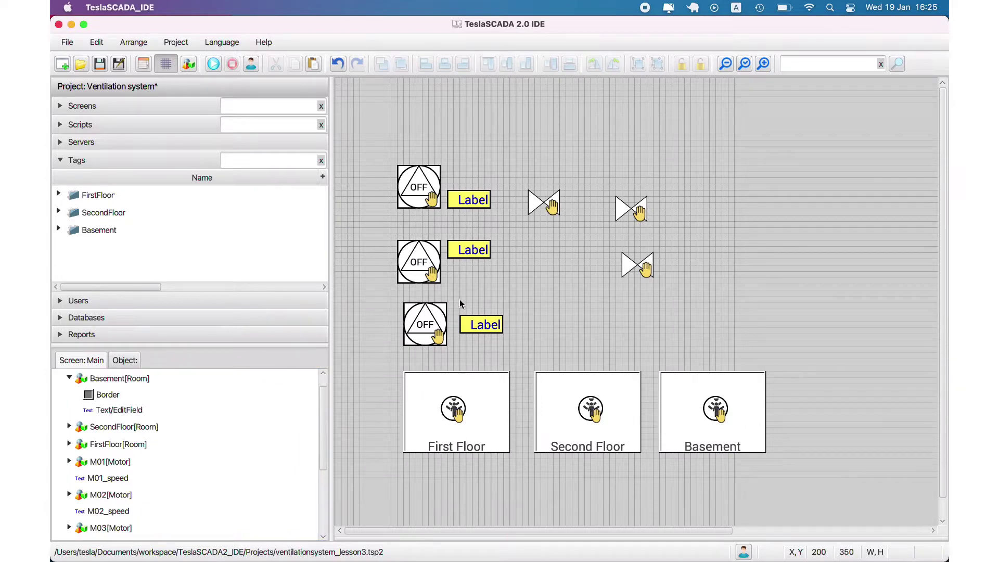
Step: Stagger the middle and bottom motors with their labels and reposition the three valves
drag(368, 232, 509, 285)
drag(427, 263, 564, 276)
drag(489, 254, 617, 278)
drag(383, 290, 753, 326)
drag(533, 212, 502, 182)
drag(649, 213, 592, 213)
drag(643, 268, 699, 268)
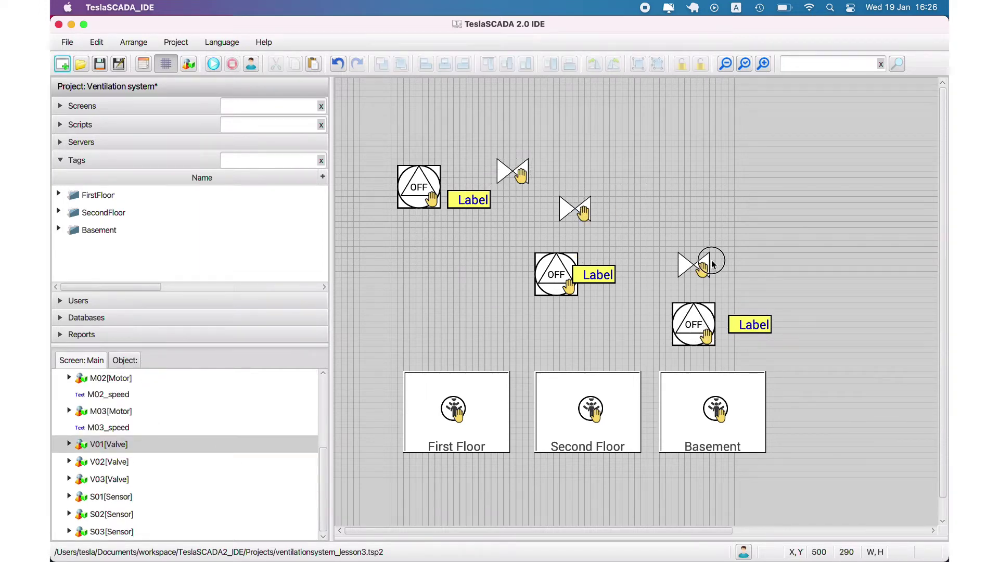
click(416, 177)
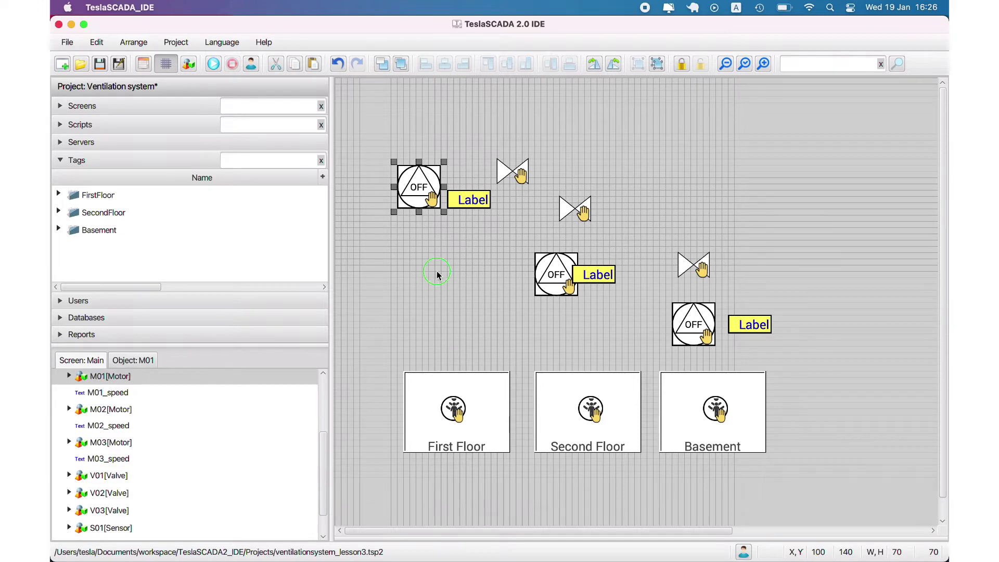
Step: Add a vertical Line, 120 tall, above the First Floor room
double_click(437, 270)
double_click(429, 150)
drag(505, 316, 438, 345)
Step: Give the line width 10 and an Arrow begin marker
double_click(439, 303)
double_click(493, 168)
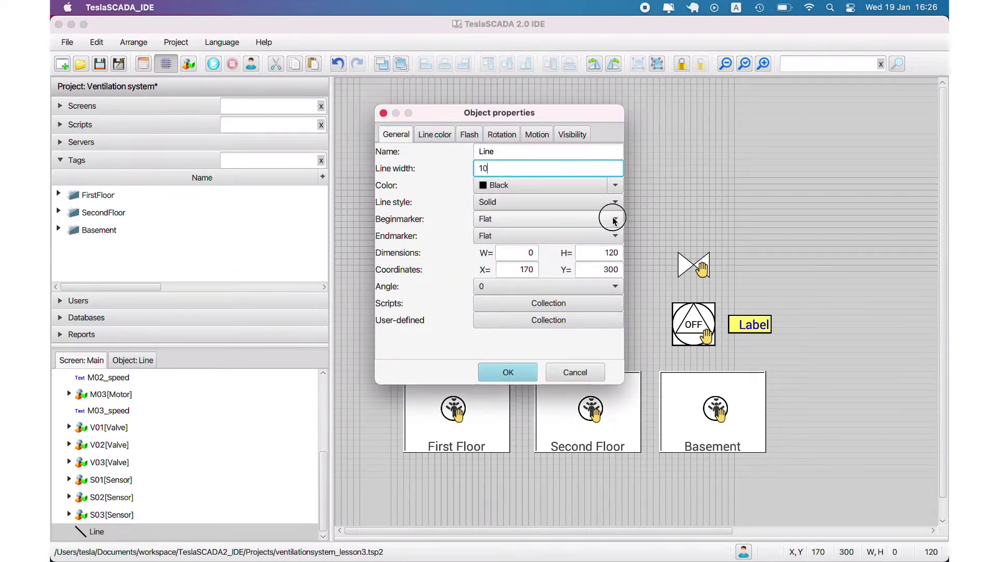
click(547, 219)
click(521, 246)
click(508, 372)
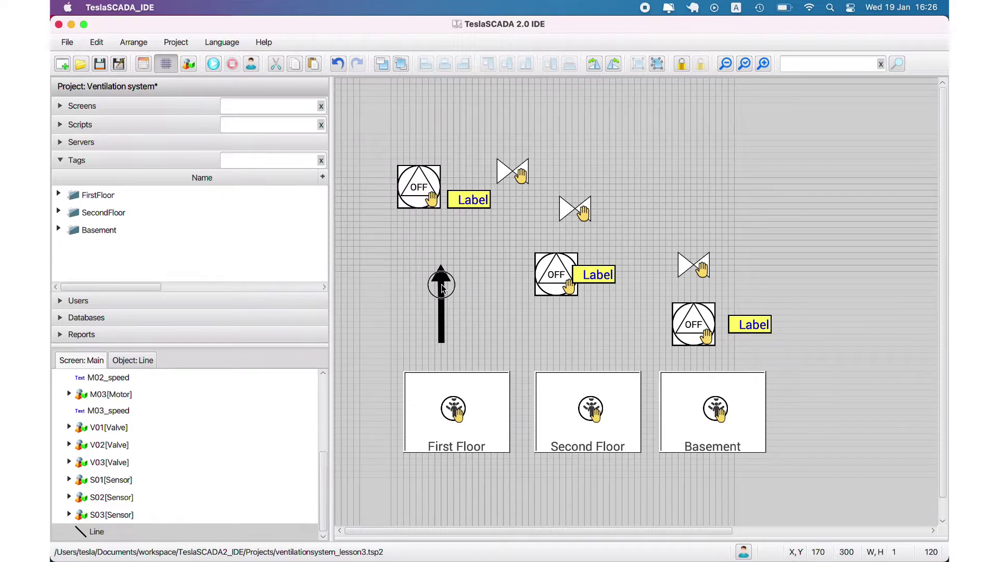
Step: Make the arrow line White
double_click(439, 303)
click(492, 185)
click(487, 206)
click(508, 372)
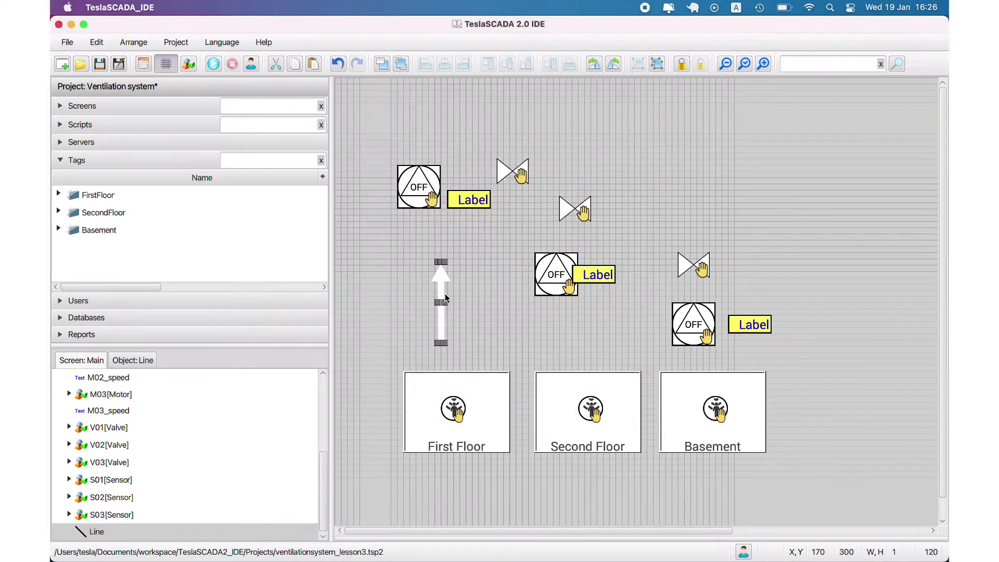
Step: Lengthen the arrow up past the top motor and send it to the back
click(457, 327)
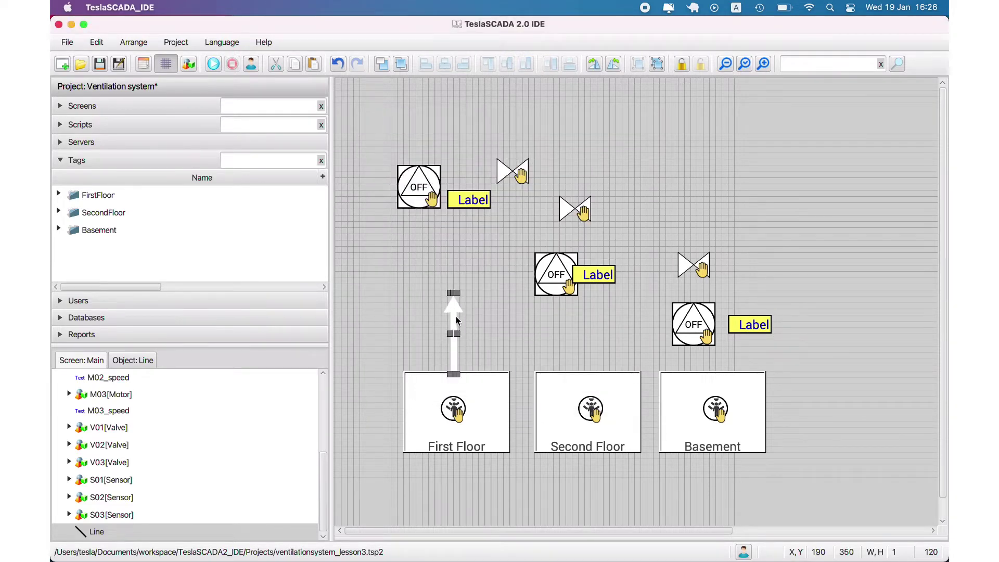
drag(454, 293, 454, 161)
click(493, 274)
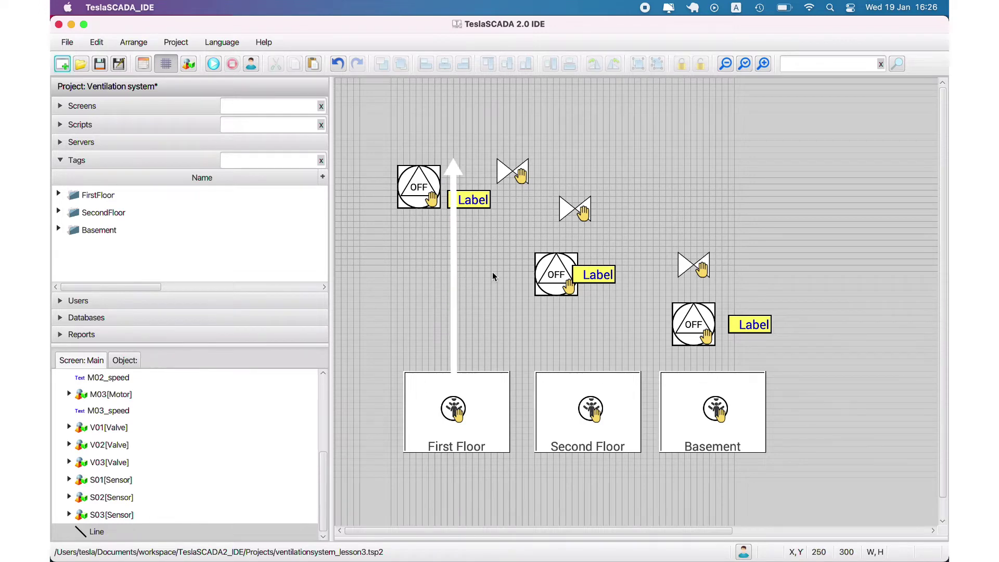
click(454, 292)
right_click(454, 292)
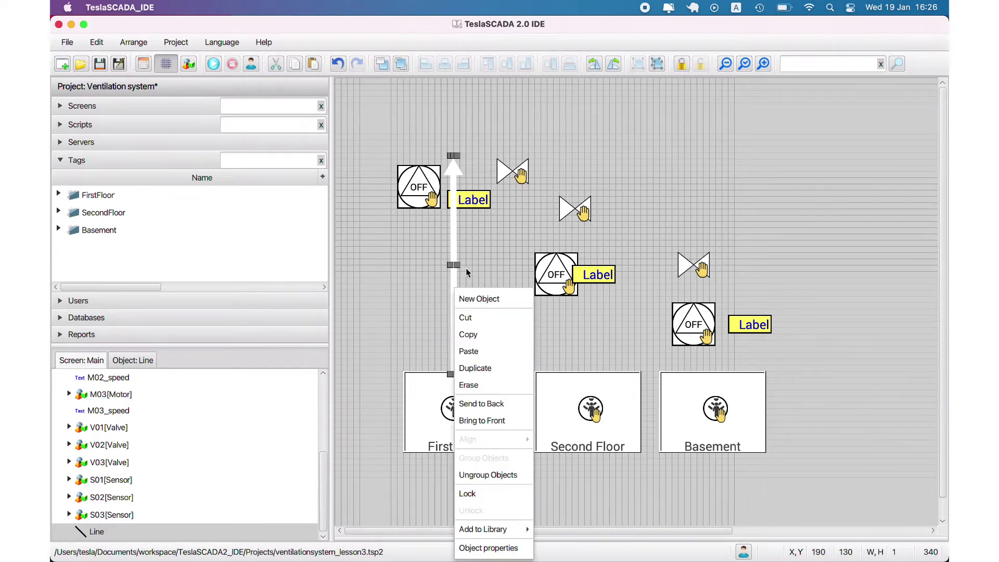
click(481, 403)
click(527, 305)
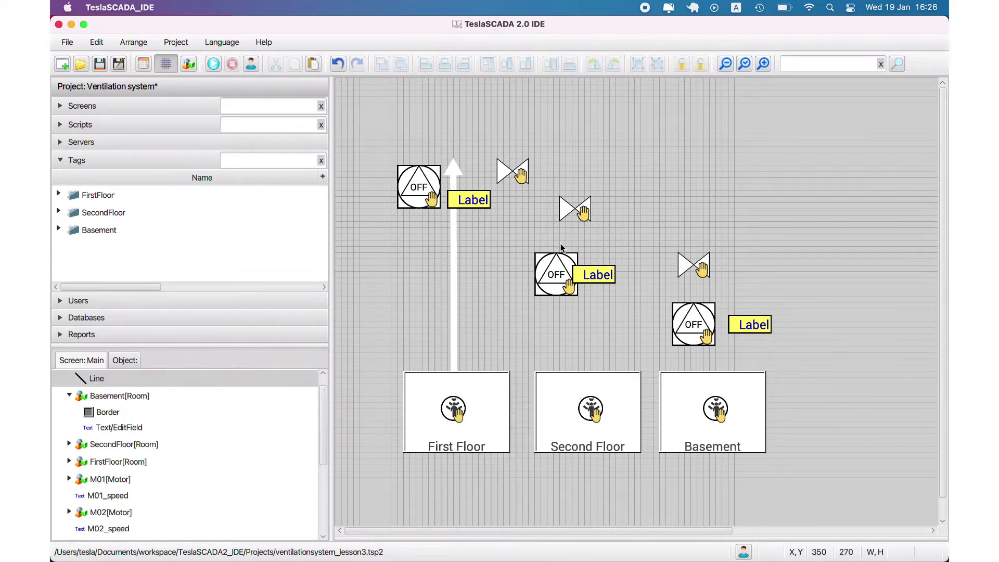
Step: Place motor M01 and its label on the arrow duct and send the first valve to back
drag(457, 203, 502, 221)
drag(435, 172, 466, 278)
drag(503, 224, 487, 306)
click(507, 171)
right_click(508, 172)
click(535, 288)
Step: Duplicate the arrow duct, place the copy above Second Floor and send it to back
right_click(454, 227)
click(471, 303)
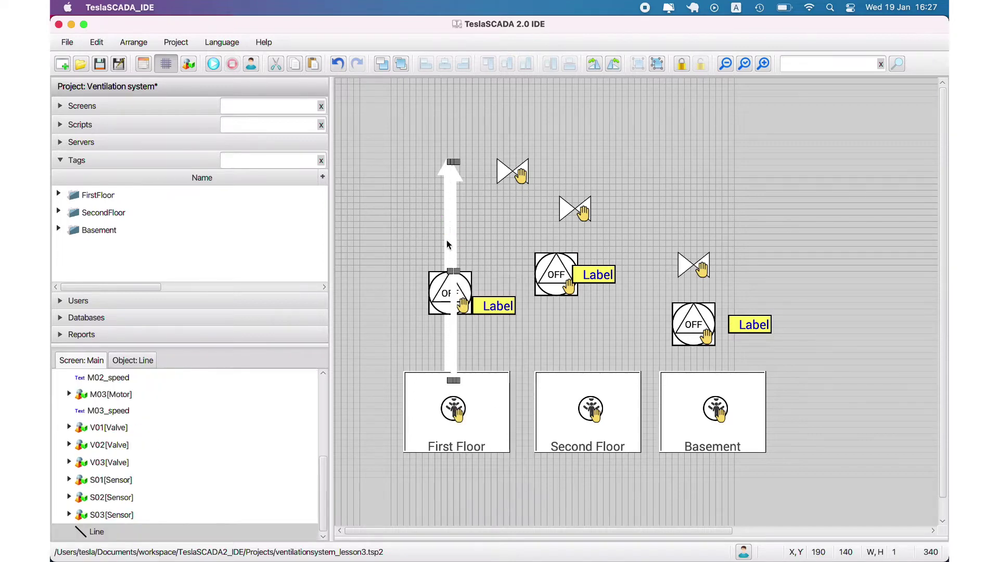
drag(446, 239, 590, 246)
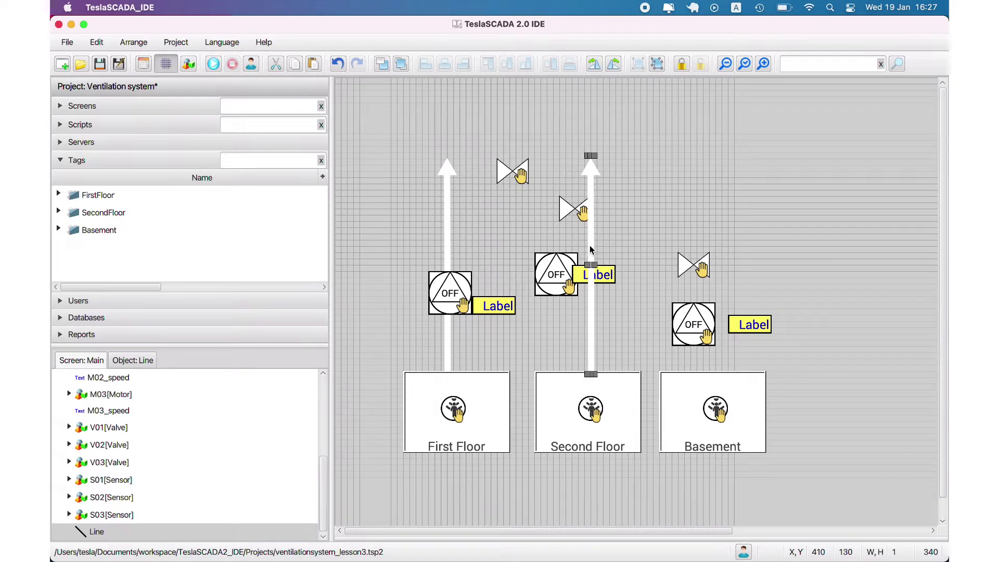
click(382, 63)
click(632, 179)
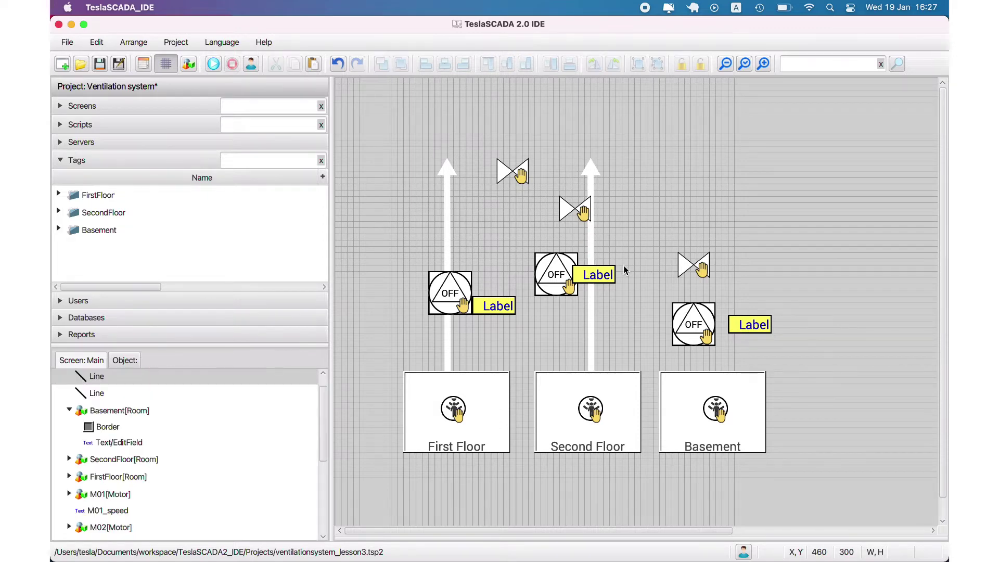
Step: Shift the First Floor duct and motor M01 slightly right so M01 sits centred on the duct
click(561, 285)
drag(448, 249, 455, 239)
click(439, 287)
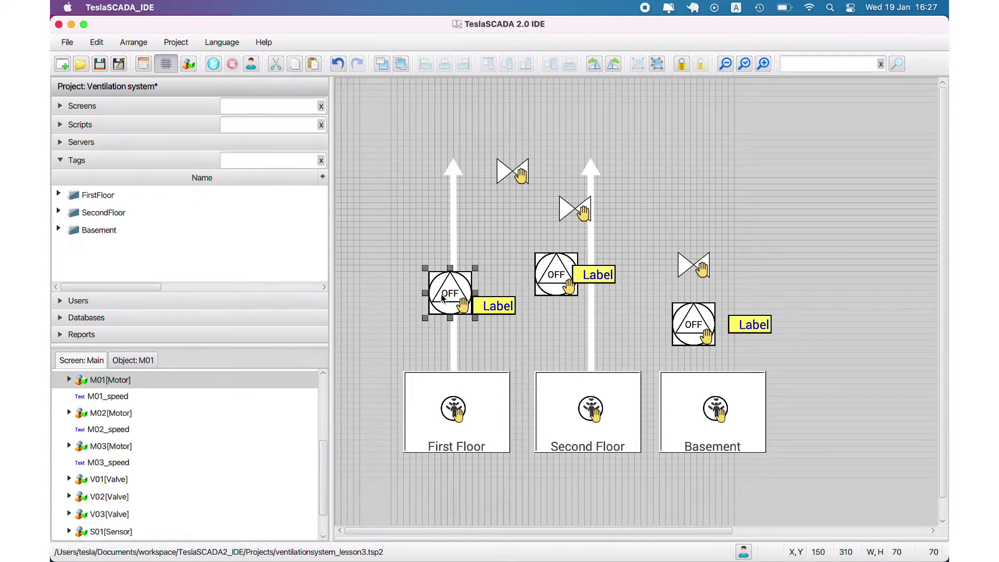
drag(446, 297, 500, 306)
click(494, 306)
click(498, 241)
click(460, 288)
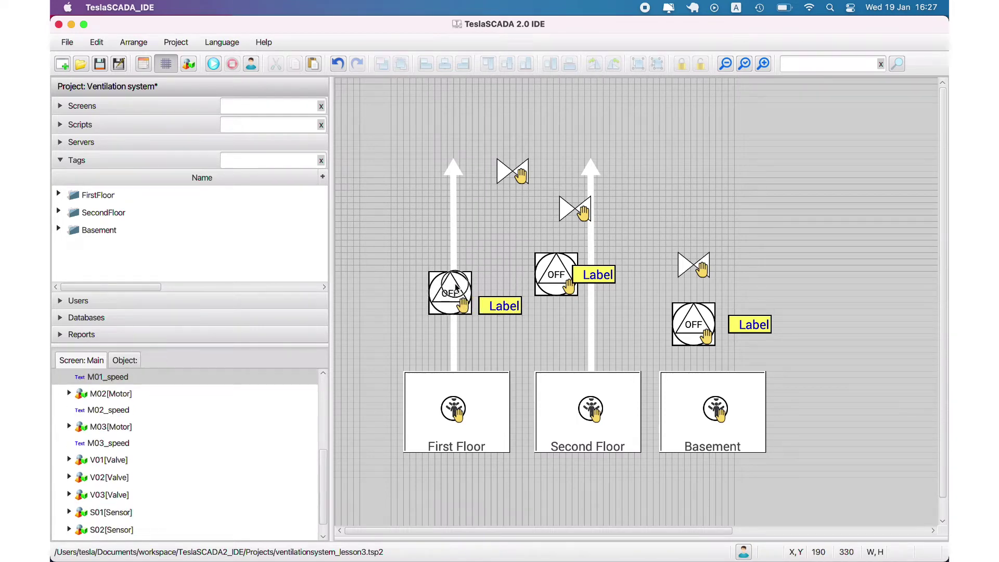
click(486, 239)
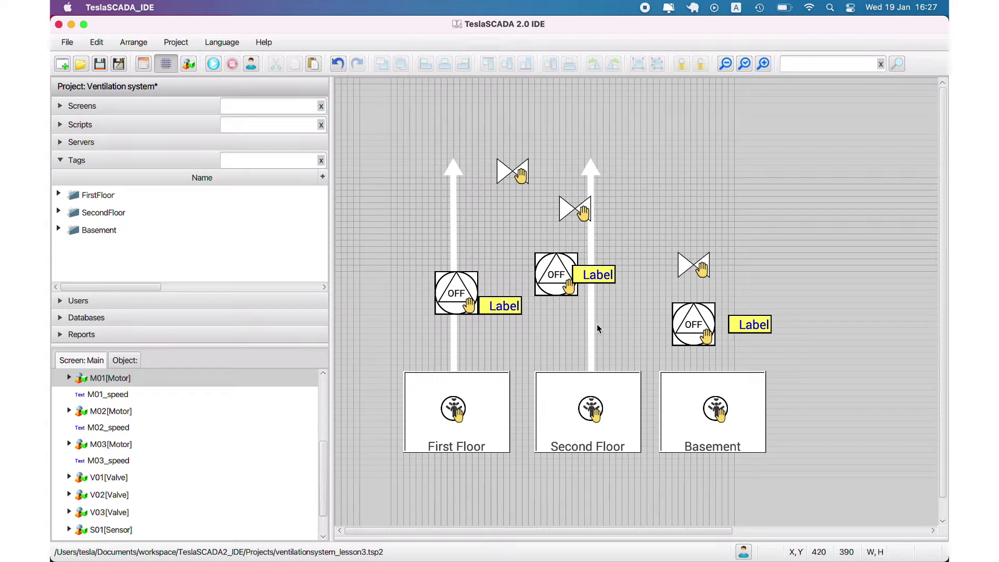
Step: Move motor M02 and its label onto the Second Floor duct
drag(565, 282, 639, 306)
click(636, 339)
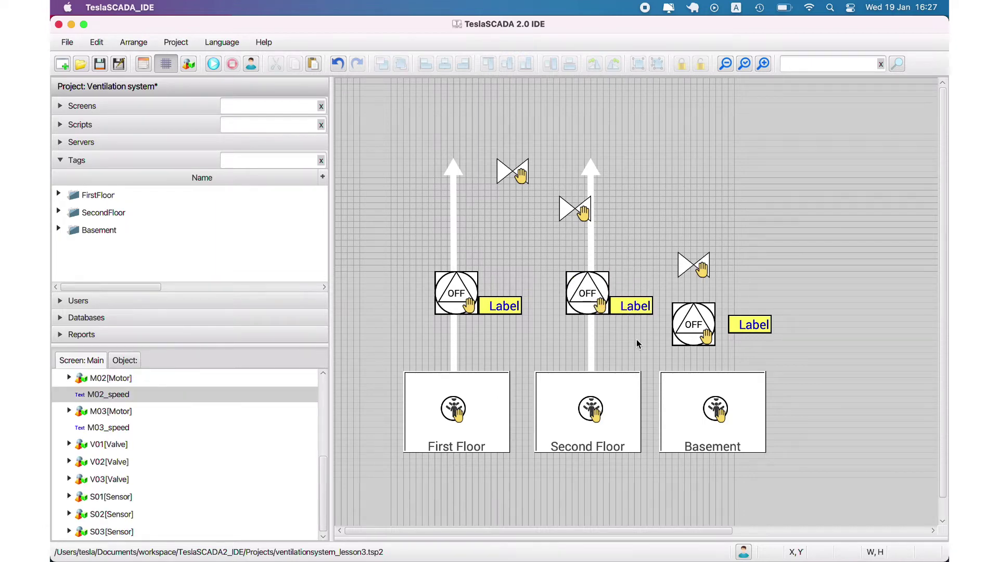
click(631, 306)
shift+click(587, 291)
drag(587, 292, 594, 292)
click(606, 270)
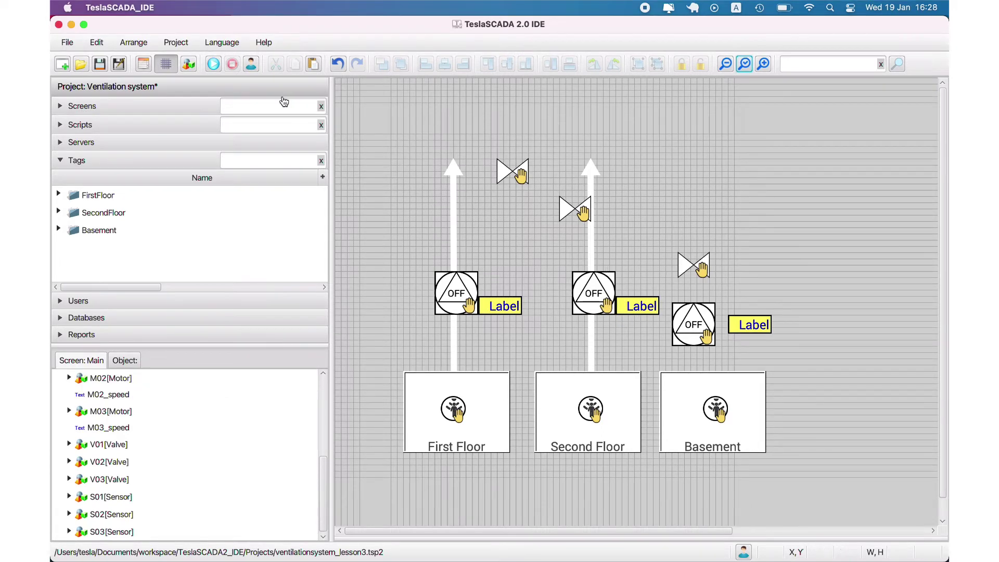
Step: Fine-tune the Second Floor duct and M02 positions, hiding the grid briefly to check alignment
click(594, 292)
click(589, 249)
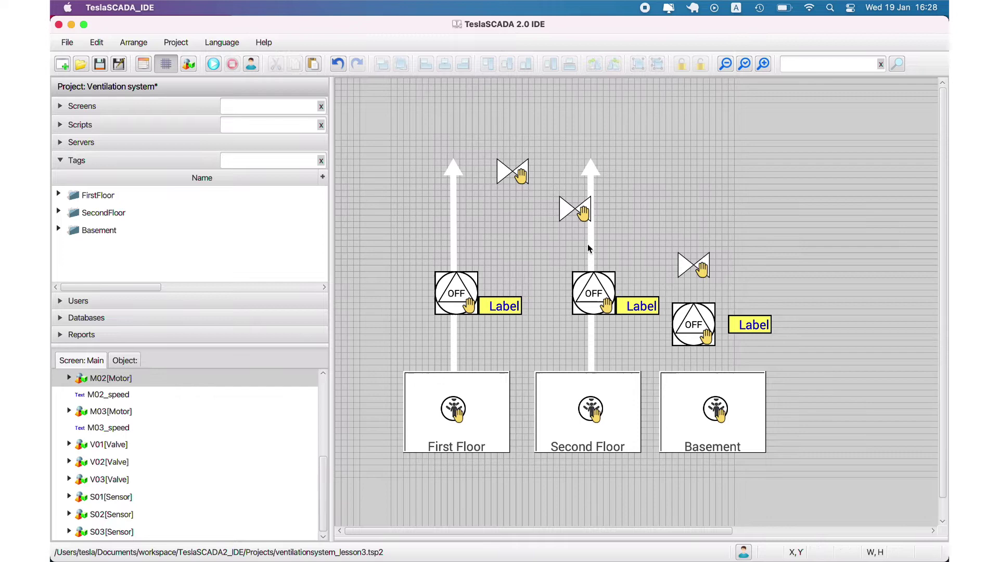
click(165, 63)
drag(592, 250, 589, 250)
click(593, 293)
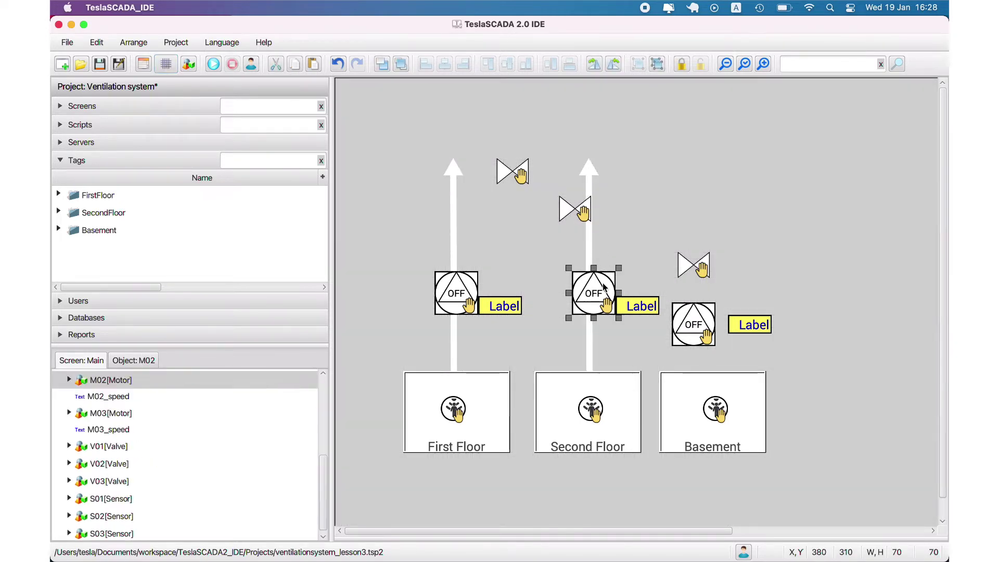
drag(593, 292, 632, 307)
click(165, 64)
click(623, 248)
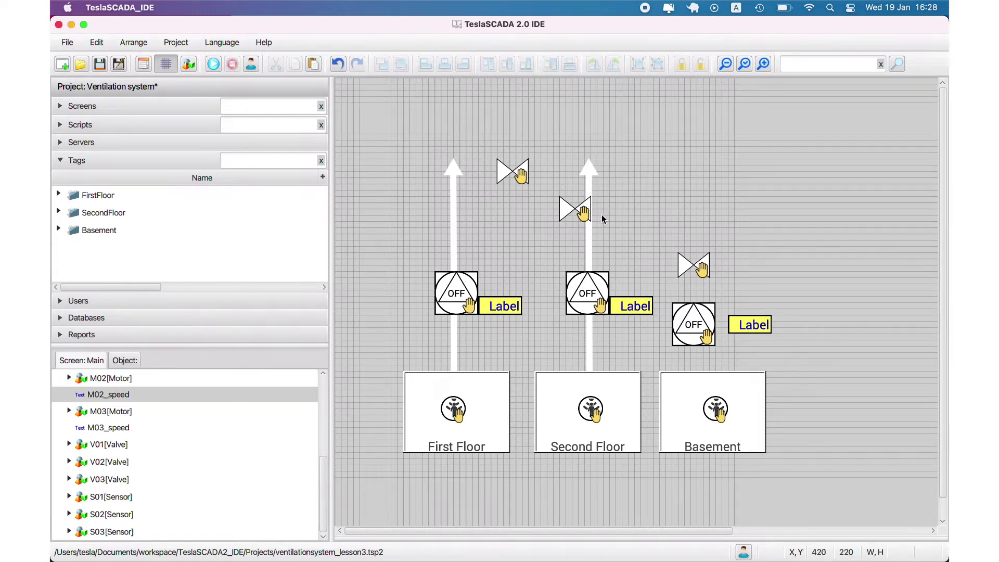
Step: Copy the Second Floor duct, place the copy above Basement and send it to the back
click(589, 233)
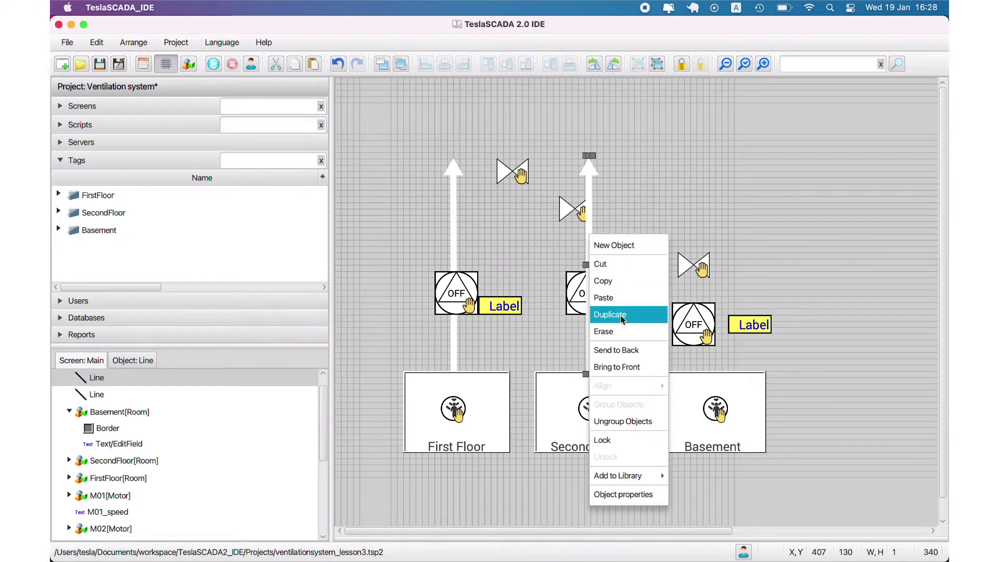
key(super+c)
key(super+v)
drag(595, 268, 709, 261)
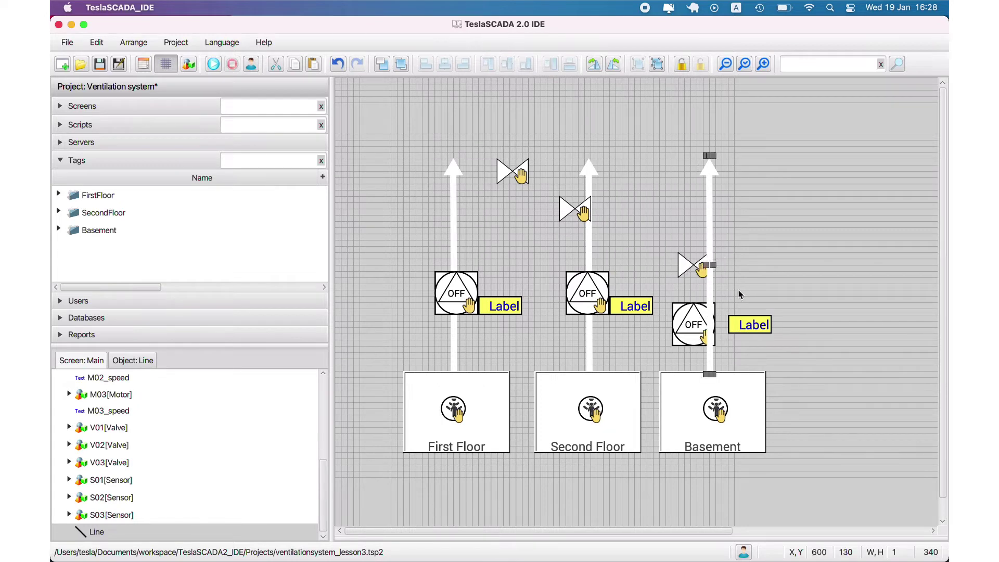
click(393, 64)
click(725, 239)
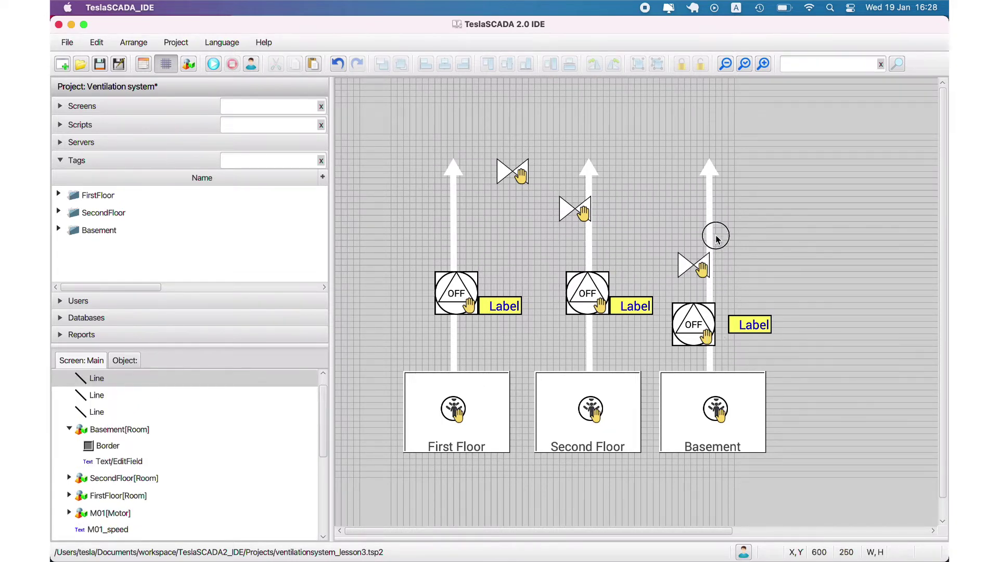
Step: Move motor M03, its valve and label onto the Basement duct, previewing the layout without grid
drag(689, 317, 677, 199)
drag(749, 324, 748, 306)
click(725, 64)
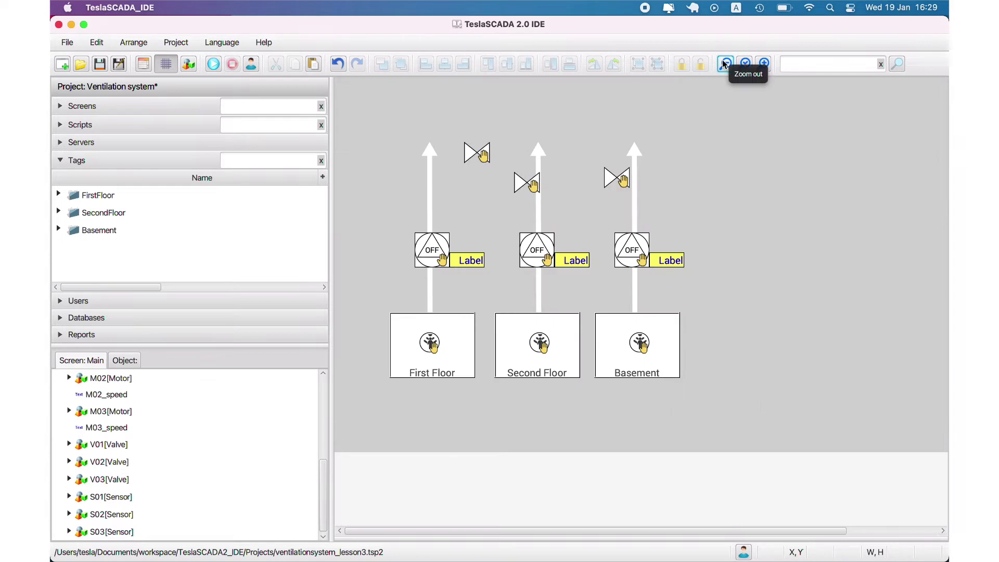
click(745, 63)
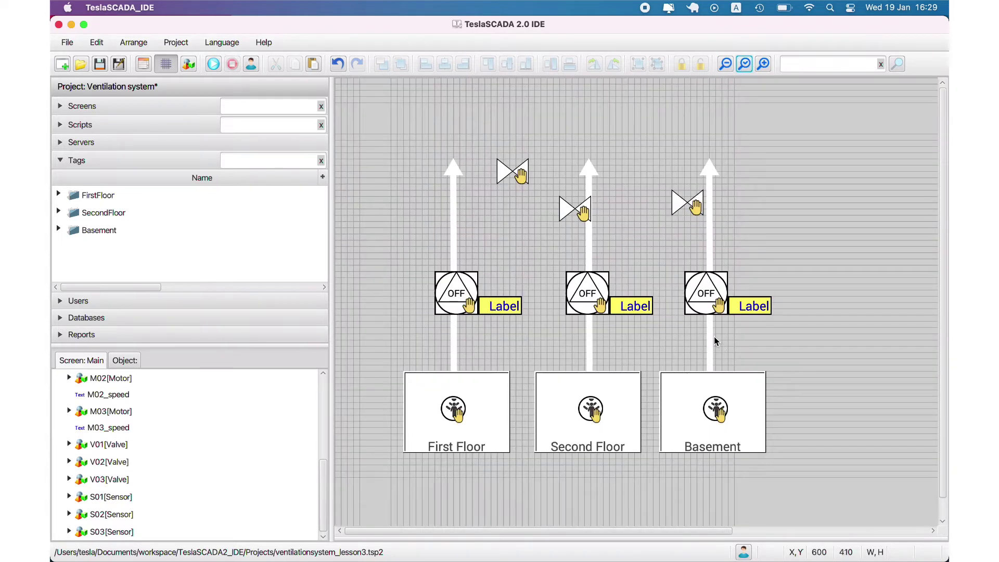
click(709, 306)
drag(712, 293, 756, 307)
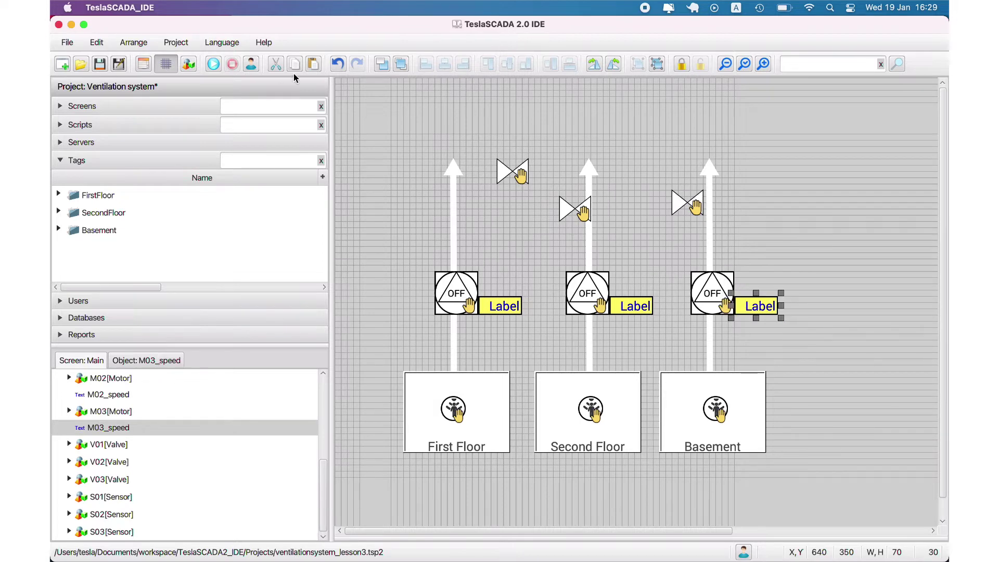
click(166, 64)
click(707, 200)
scroll(706, 198, right, 3)
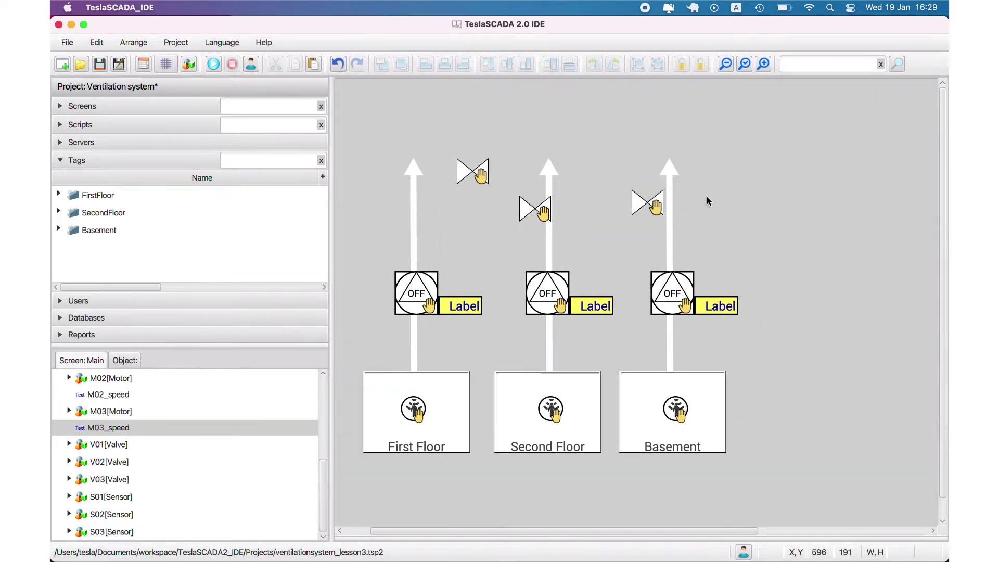
Step: Rotate valve V01 upright and position it on the First Floor pipe
click(673, 196)
click(167, 64)
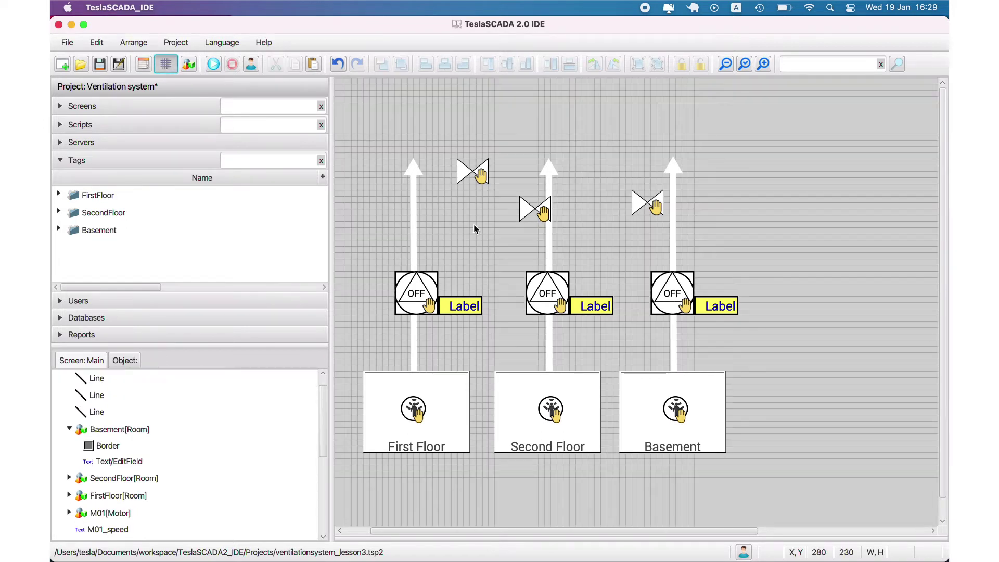
click(463, 172)
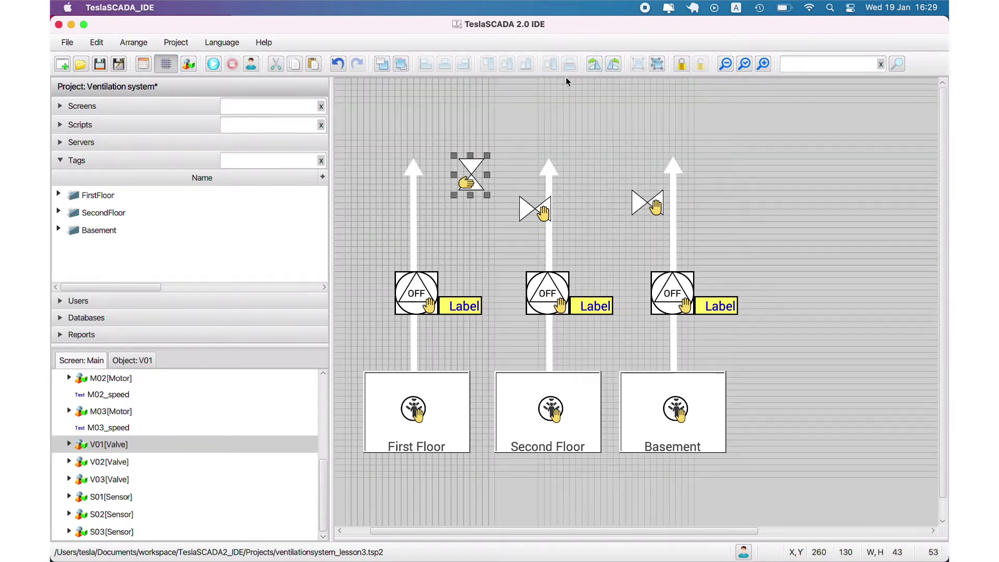
click(593, 64)
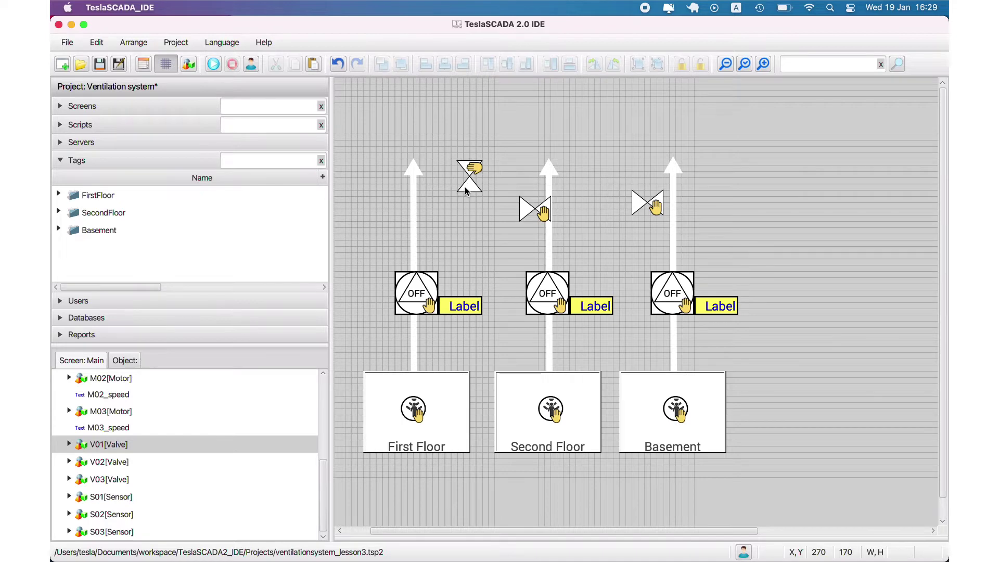
drag(459, 199, 404, 231)
click(463, 211)
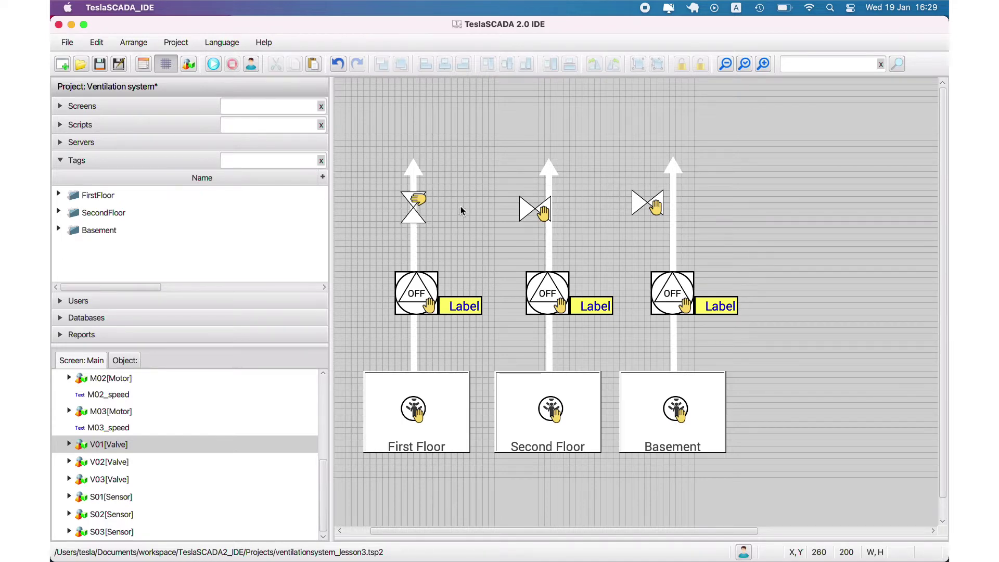
drag(419, 217, 419, 222)
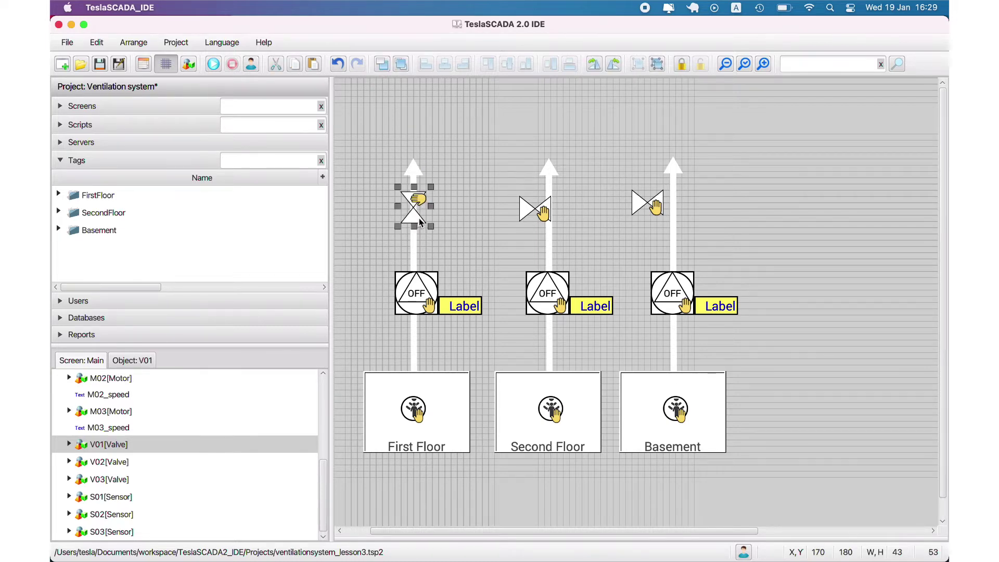
click(508, 267)
Step: Rotate valves V02 and V03 upright, moving V03 onto the Basement pipe
click(529, 213)
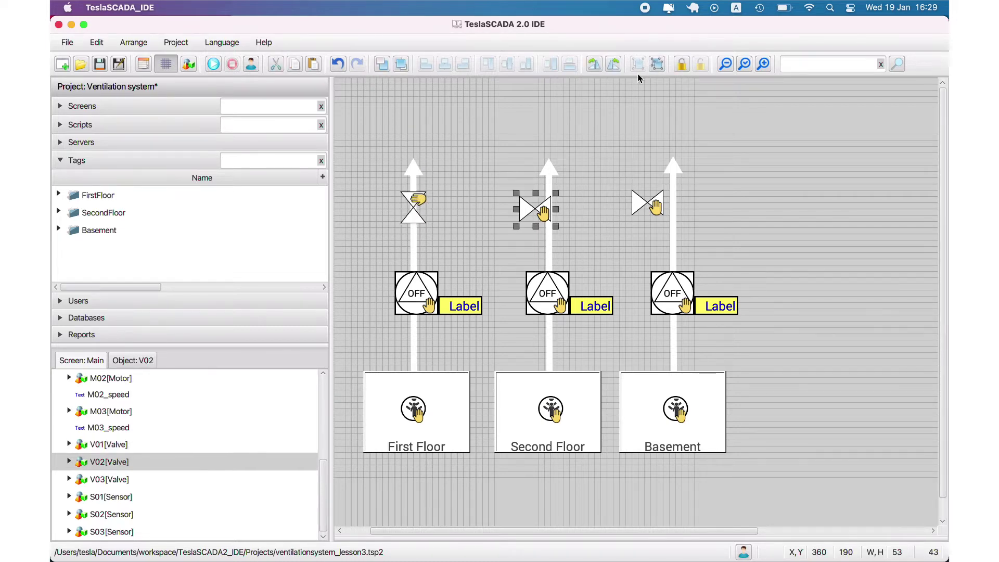
click(613, 64)
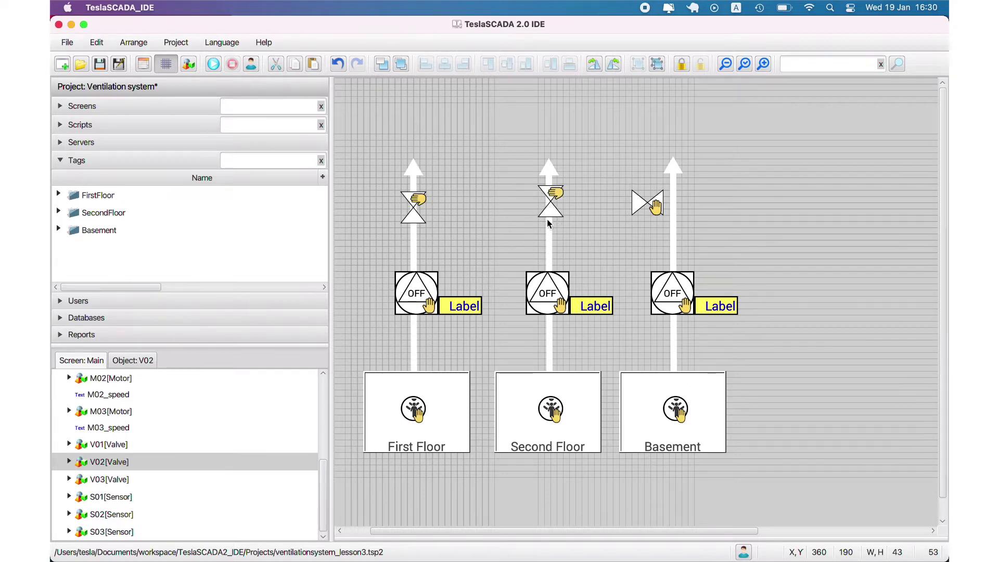
click(165, 64)
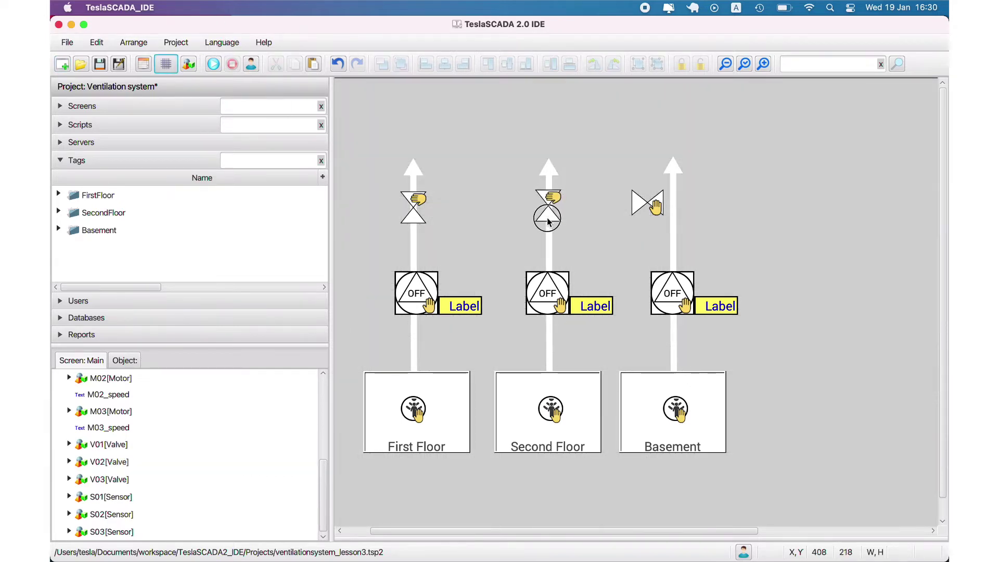
click(548, 218)
click(648, 203)
click(613, 64)
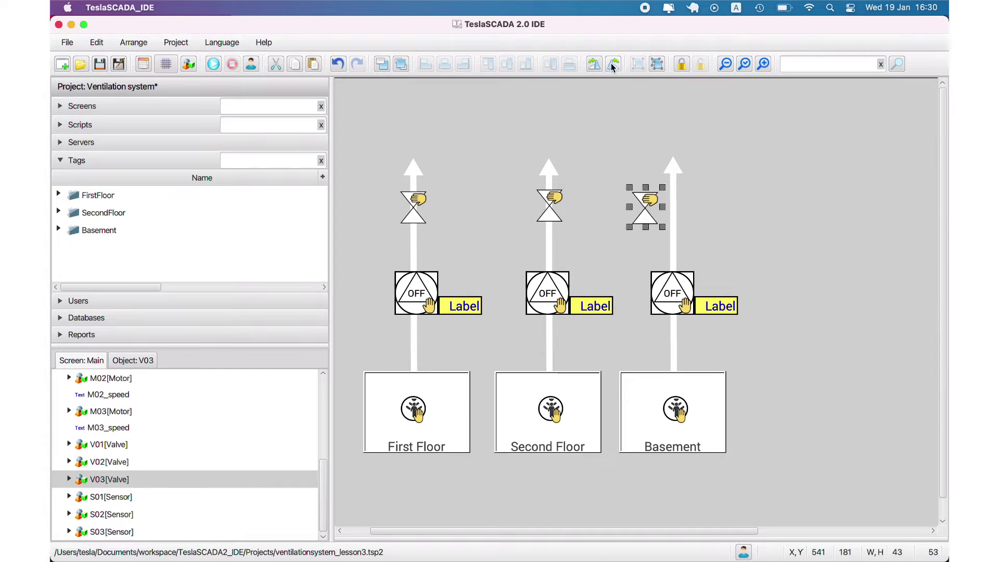
drag(645, 225, 674, 226)
click(731, 219)
Step: Select all three valves and align them in one level row
click(165, 63)
drag(368, 245, 743, 183)
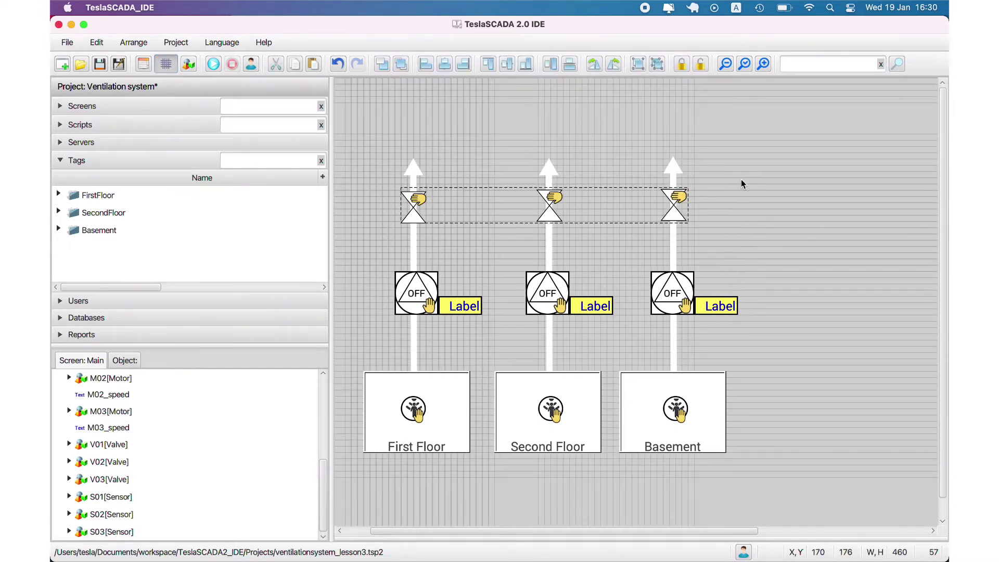
click(525, 67)
click(760, 208)
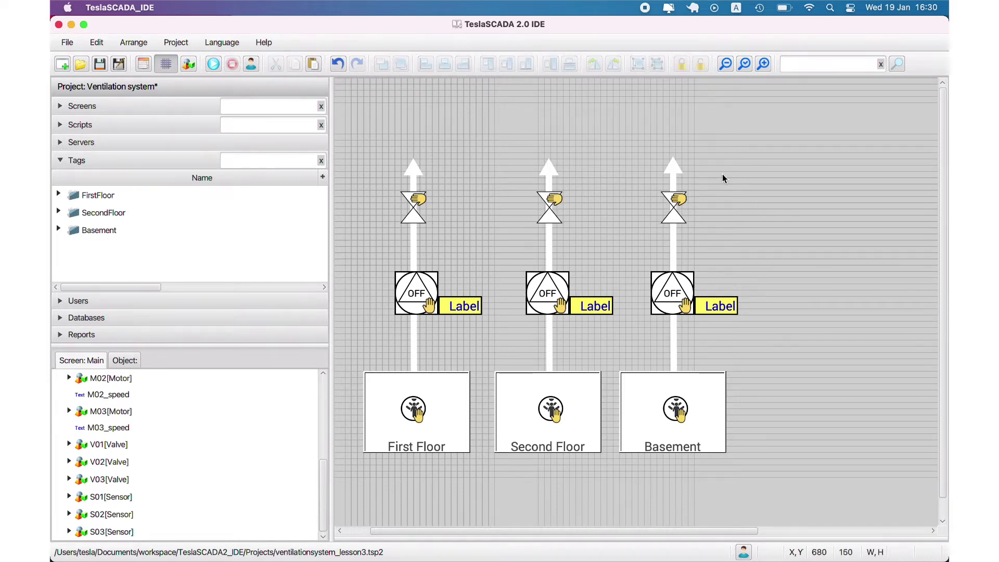
Step: Save the project, start runtime and set M01_state to 1
click(101, 64)
click(213, 64)
click(58, 193)
click(66, 211)
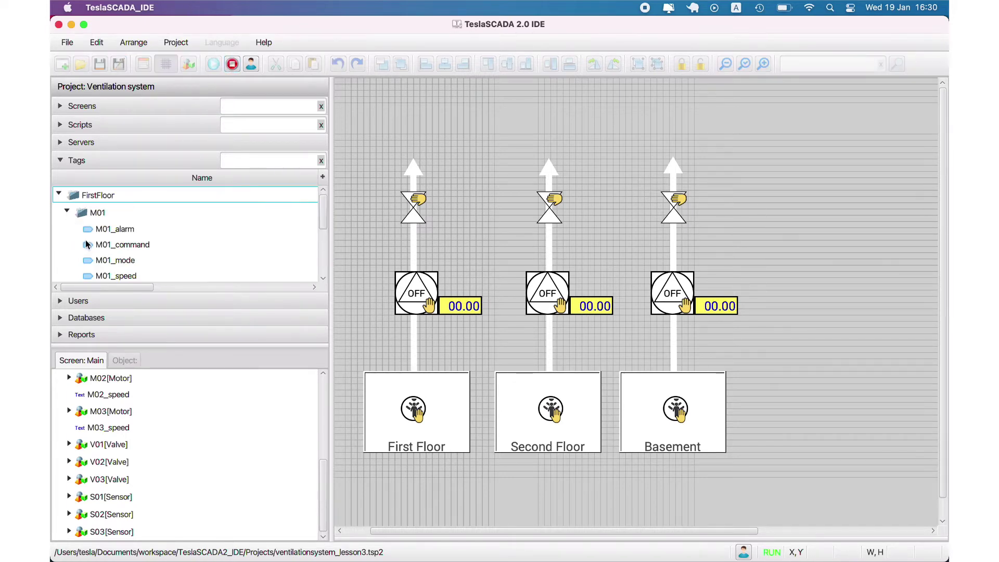
scroll(129, 276, down, 2)
double_click(128, 265)
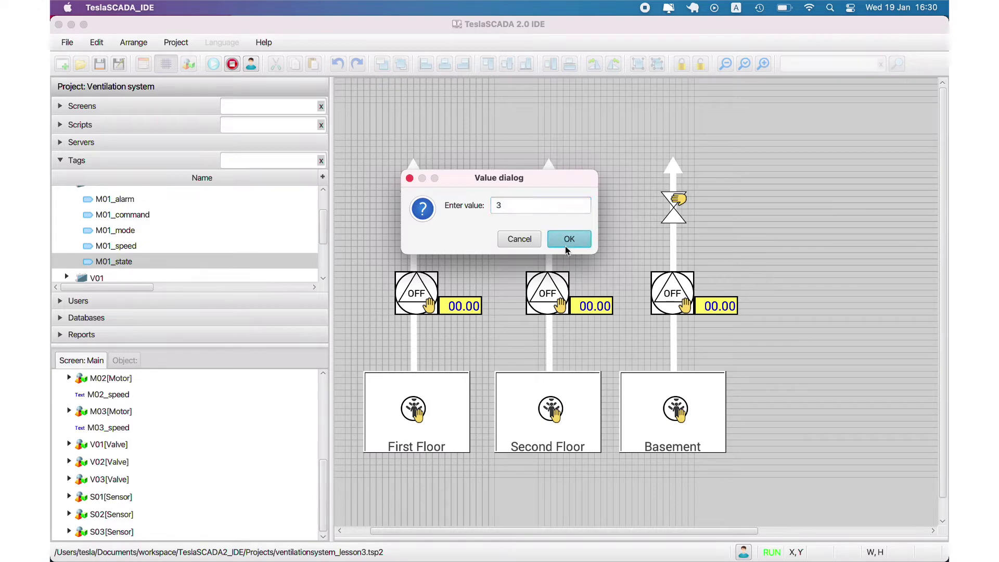
text(1)
click(569, 239)
Step: Set M01_speed to 232 and dismiss the error message that appears
scroll(125, 219, down, 3)
scroll(125, 210, up, 1)
double_click(125, 211)
text(232)
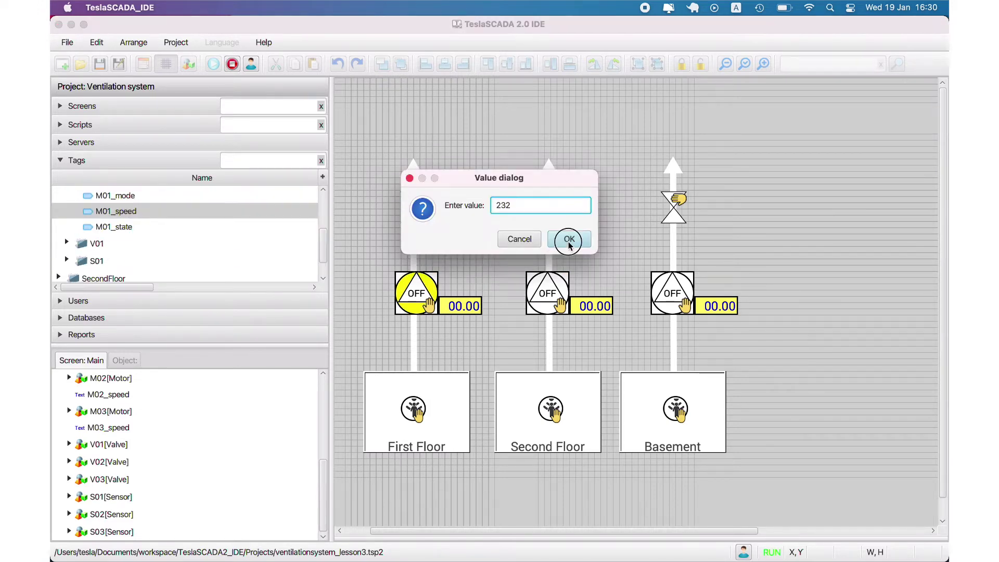
click(571, 239)
click(597, 242)
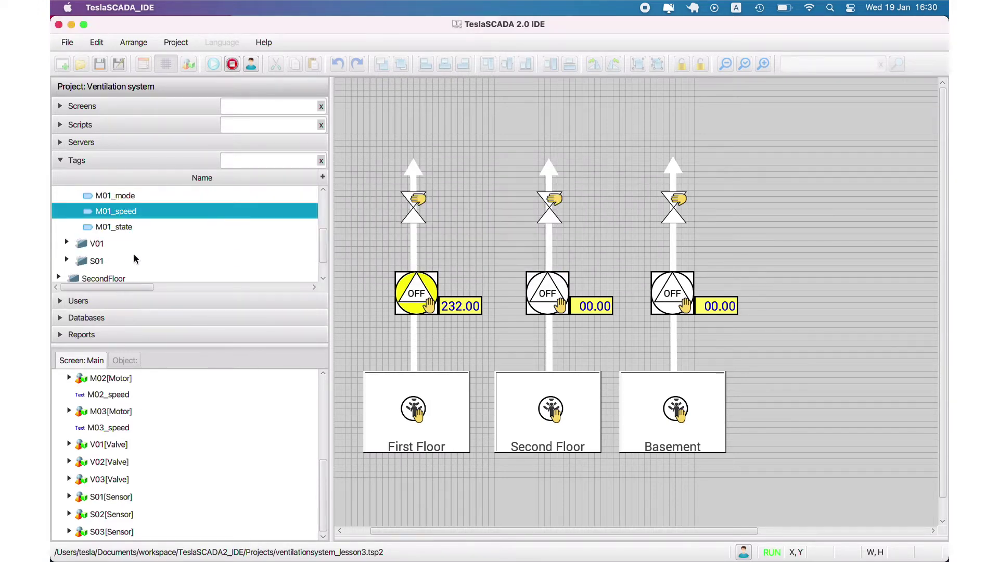
Step: Set the V01_close tag to true
click(67, 244)
double_click(113, 260)
click(567, 203)
click(552, 232)
click(559, 239)
Step: Set S01_avilable to true and stop the runtime
scroll(245, 263, down, 5)
click(67, 243)
double_click(117, 265)
click(568, 203)
click(552, 231)
click(561, 240)
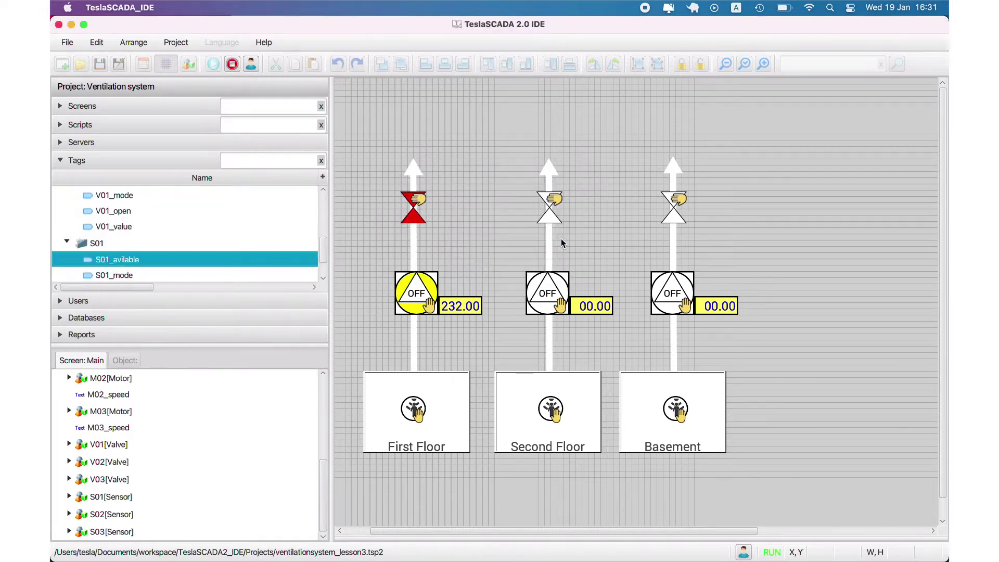
click(233, 64)
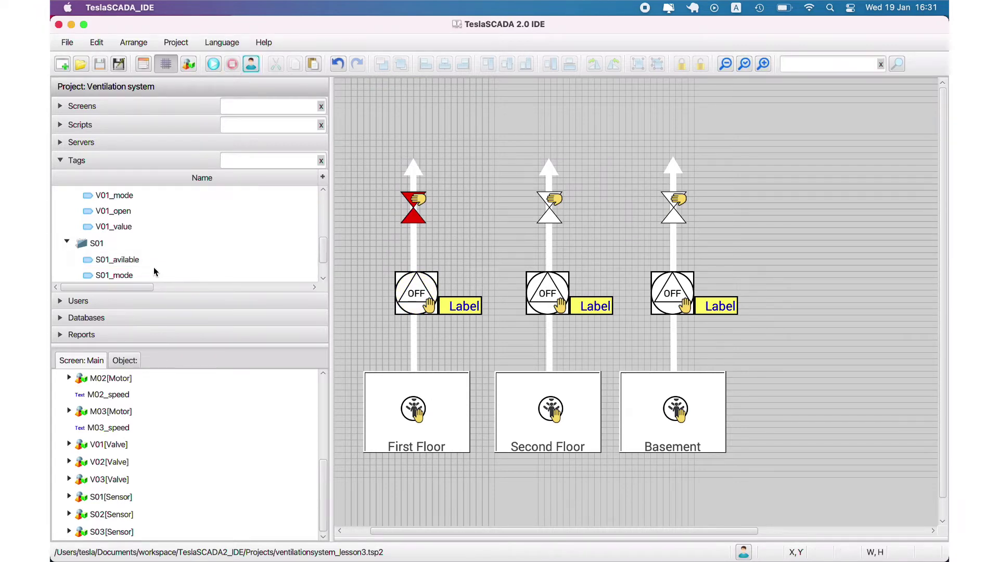
Step: Start runtime and set the M02_state tag to 5
scroll(130, 260, down, 2)
click(57, 258)
click(67, 221)
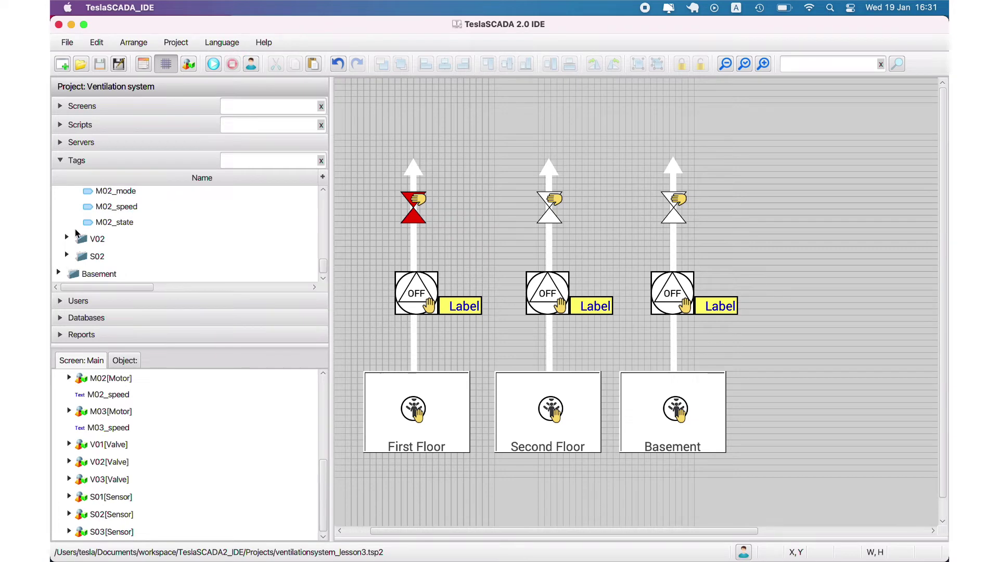
click(211, 68)
double_click(138, 222)
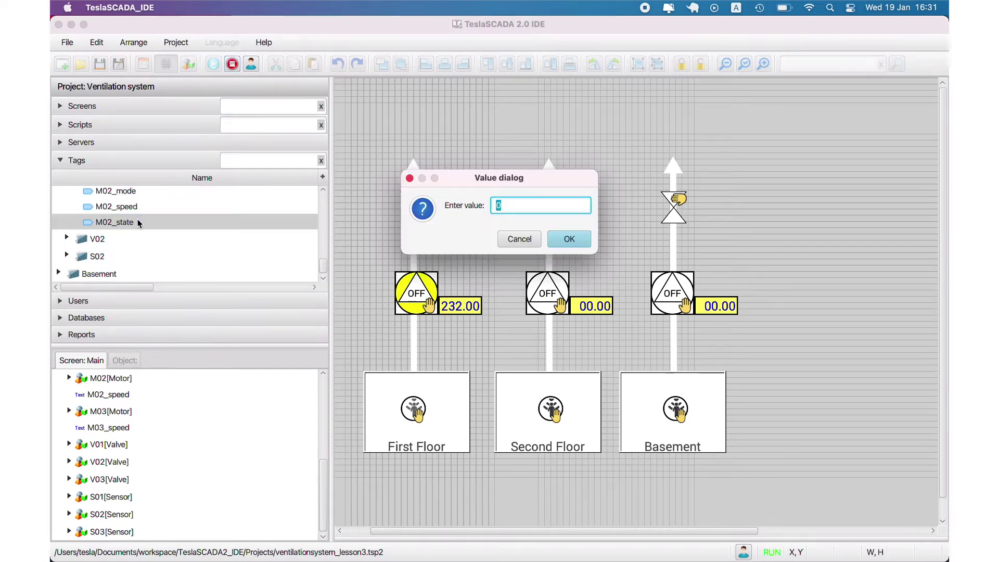
click(577, 244)
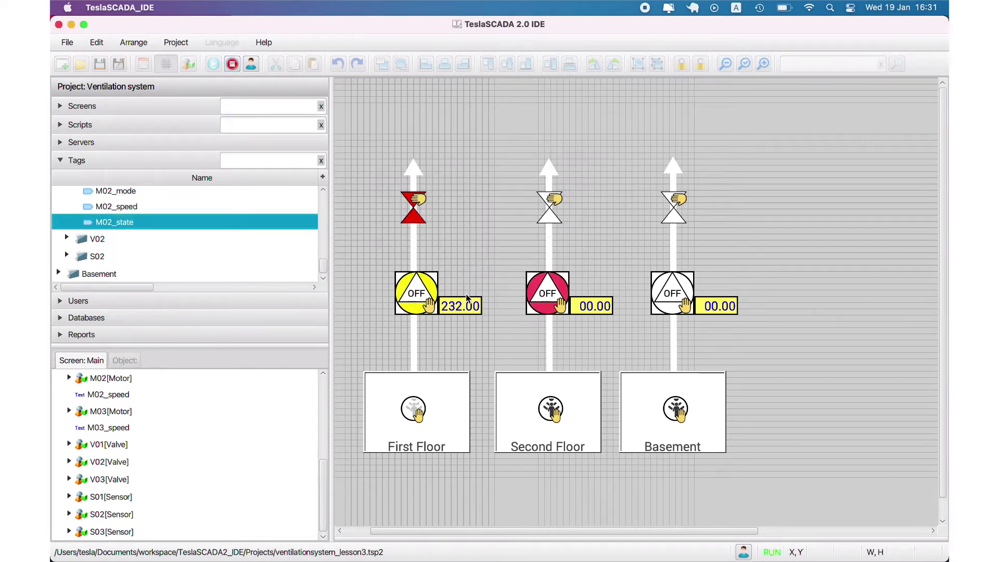
Step: Set the V02_open tag to true
click(68, 240)
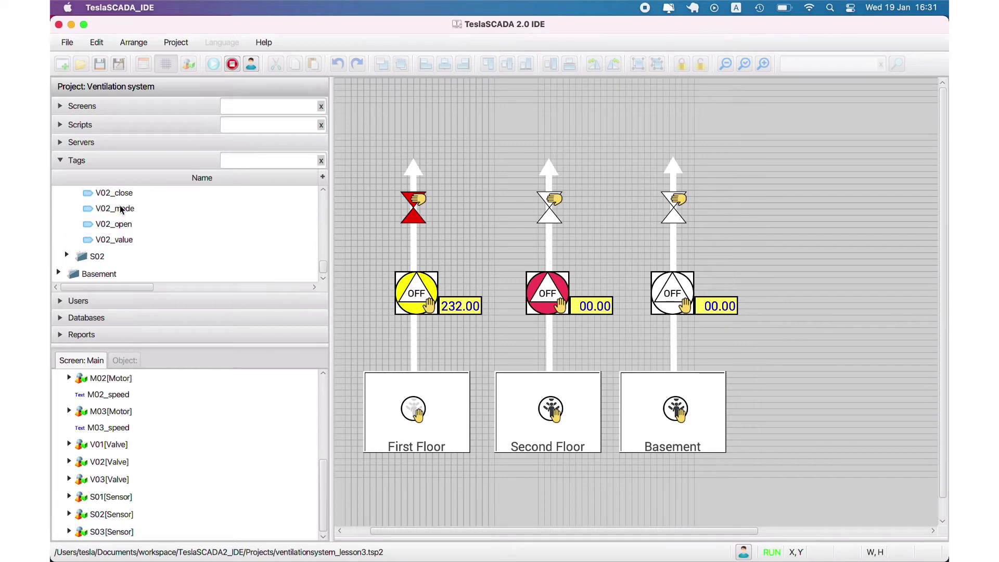
scroll(123, 213, up, 1)
double_click(120, 234)
click(539, 206)
click(506, 237)
click(567, 237)
Step: Set S02_avilable to true and stop the runtime
click(66, 267)
scroll(100, 269, down, 1)
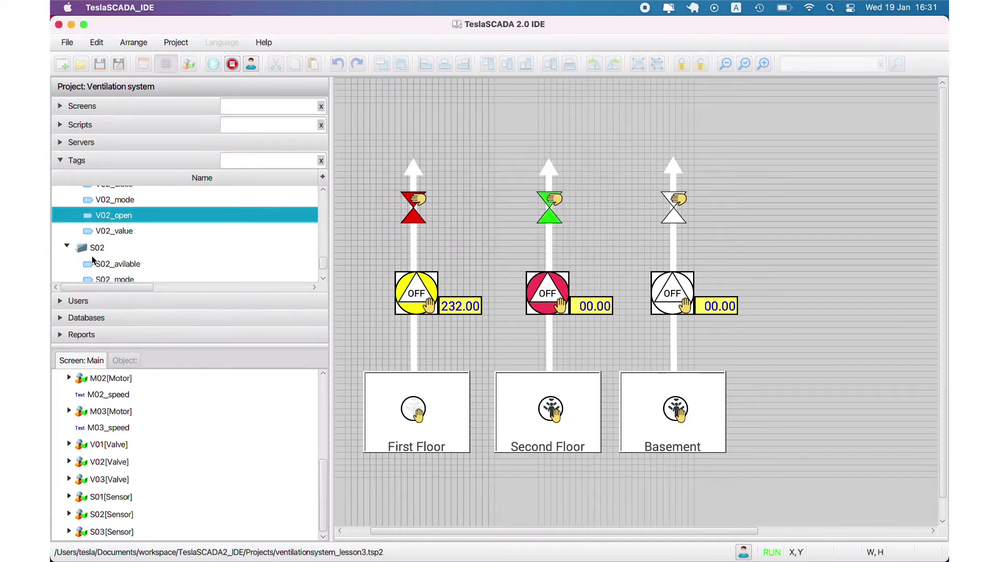
double_click(100, 269)
click(525, 207)
click(521, 234)
click(568, 237)
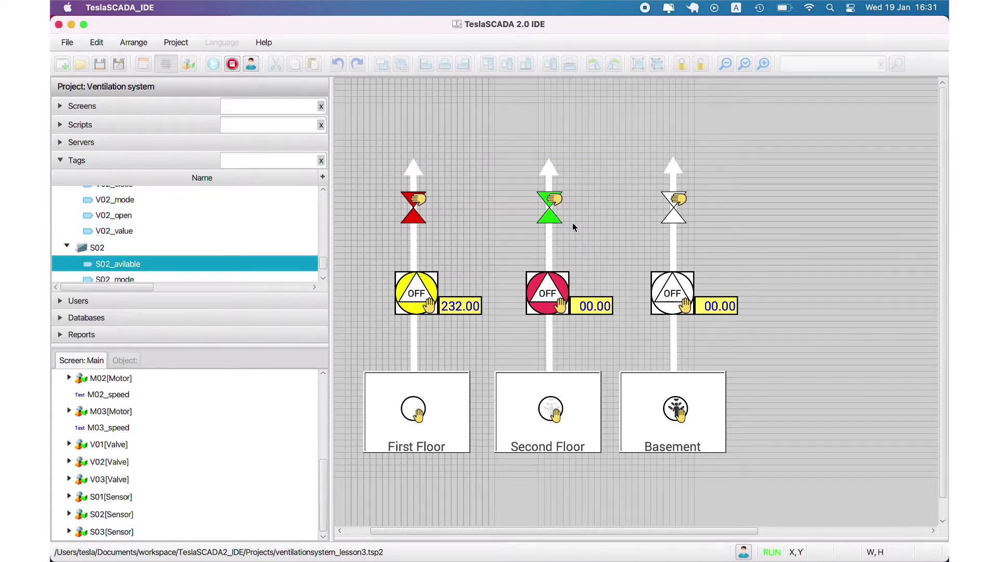
click(232, 63)
Step: Restart runtime and enter a new value for the Basement M03_state tag
click(214, 63)
scroll(146, 244, down, 1)
click(59, 274)
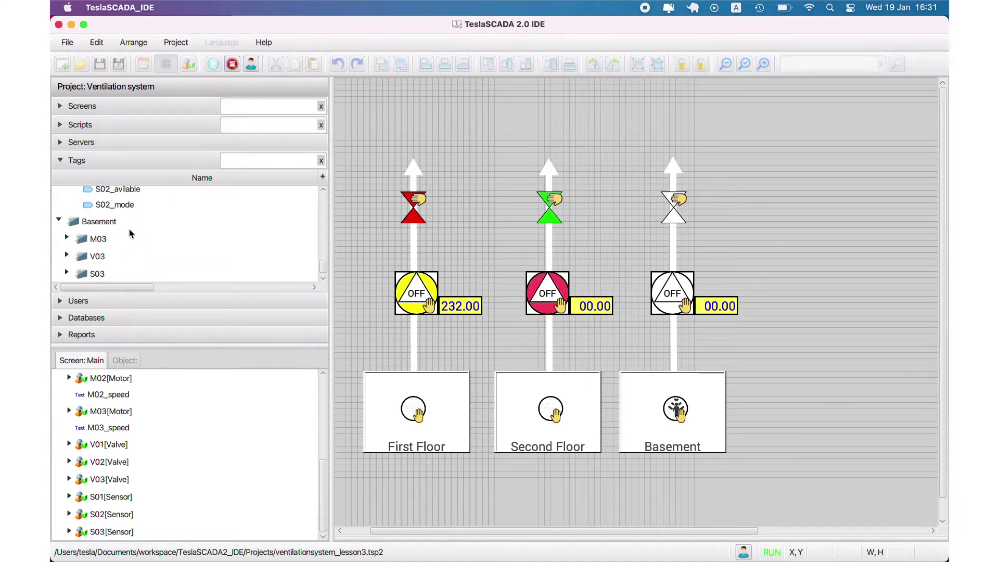
click(67, 239)
click(114, 225)
double_click(128, 239)
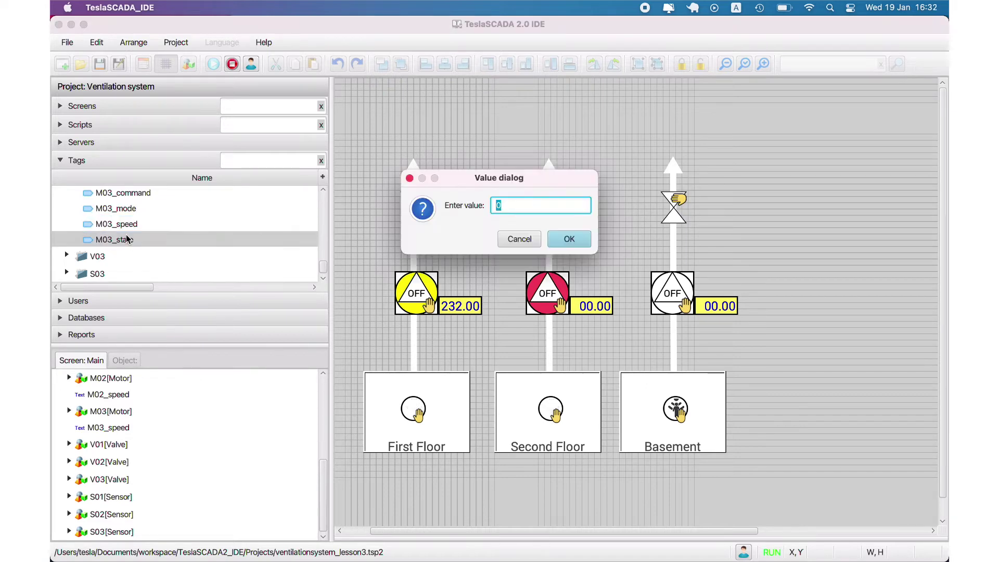
key(Return)
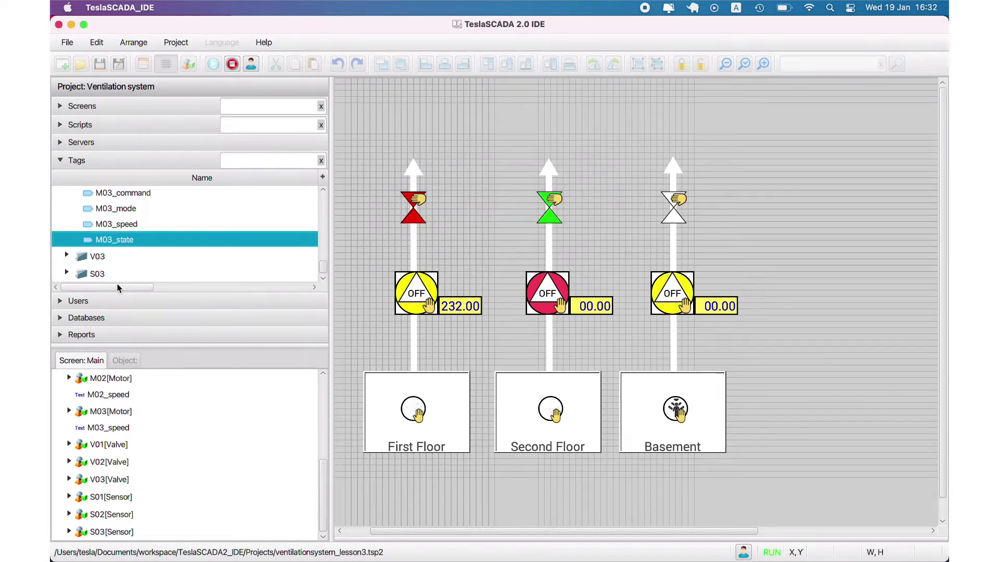
Step: Pick a new V03_mode value from its list
click(67, 256)
double_click(114, 225)
click(568, 221)
click(573, 237)
key(Return)
Step: Set the S03_avilable tag to true
click(67, 273)
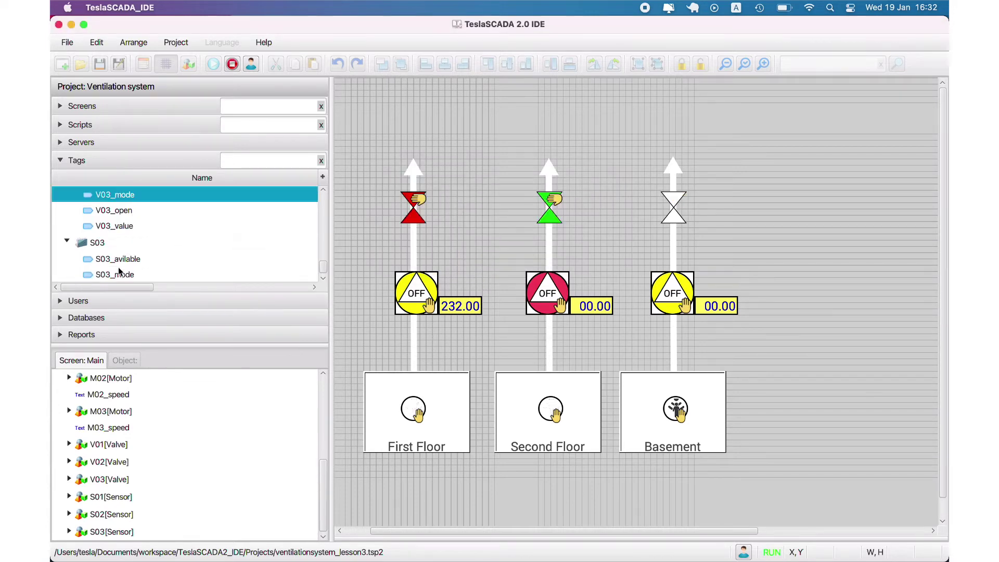
double_click(112, 259)
click(549, 212)
click(557, 222)
click(566, 238)
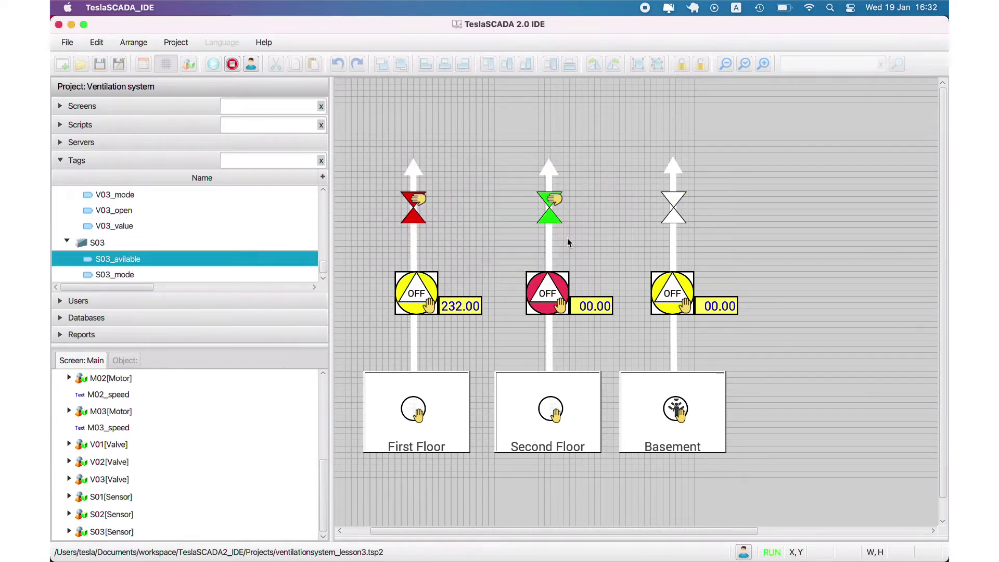
Step: Stop runtime and add a rectangle stretched across the full top of the Main screen
click(232, 68)
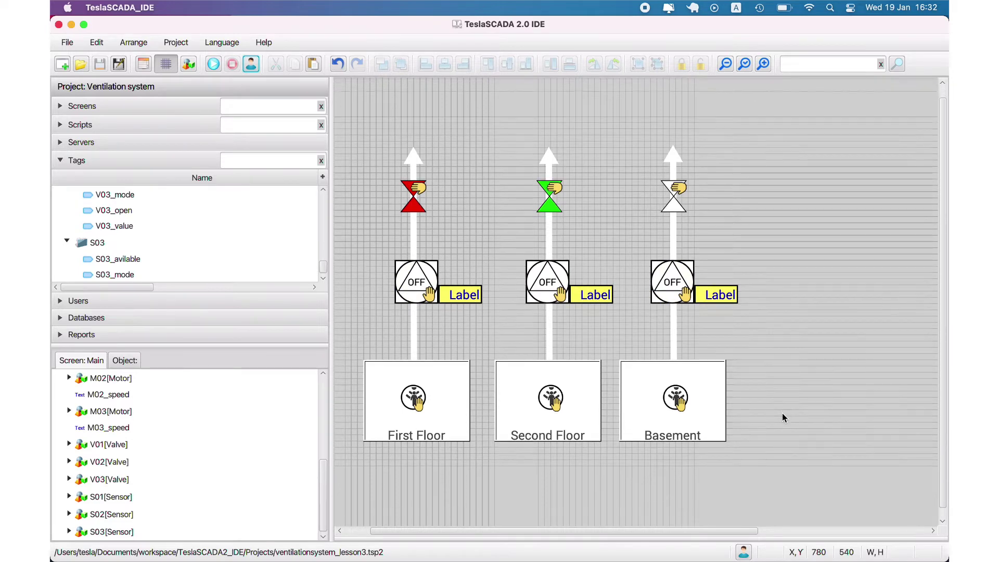
click(724, 69)
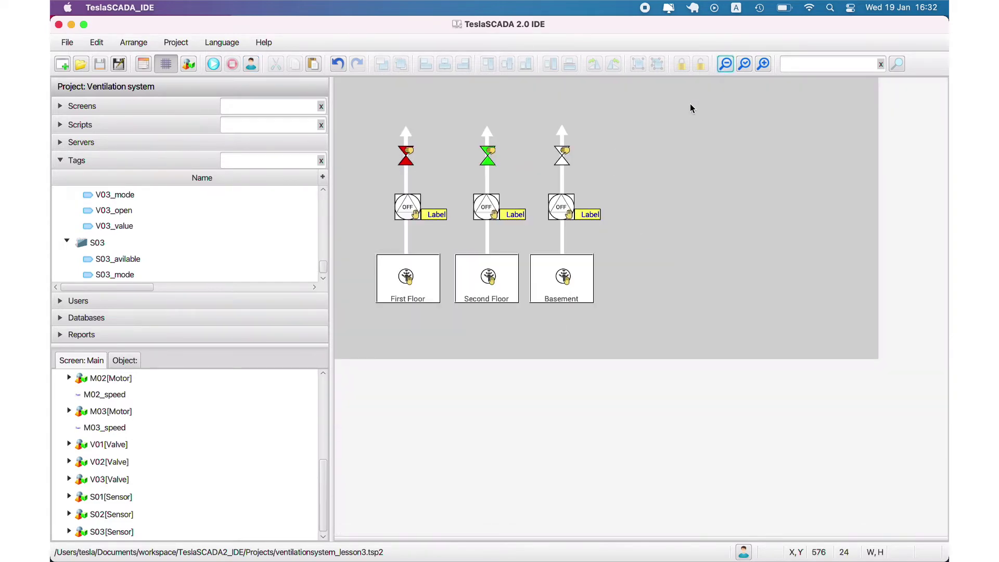
double_click(684, 128)
double_click(491, 142)
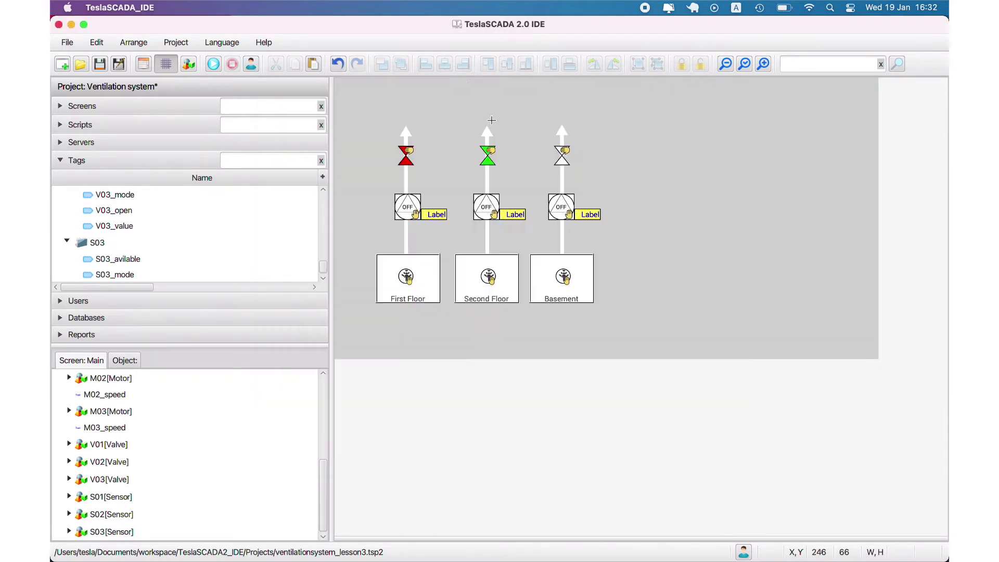
drag(499, 110, 879, 89)
drag(457, 88, 335, 89)
drag(607, 101, 607, 103)
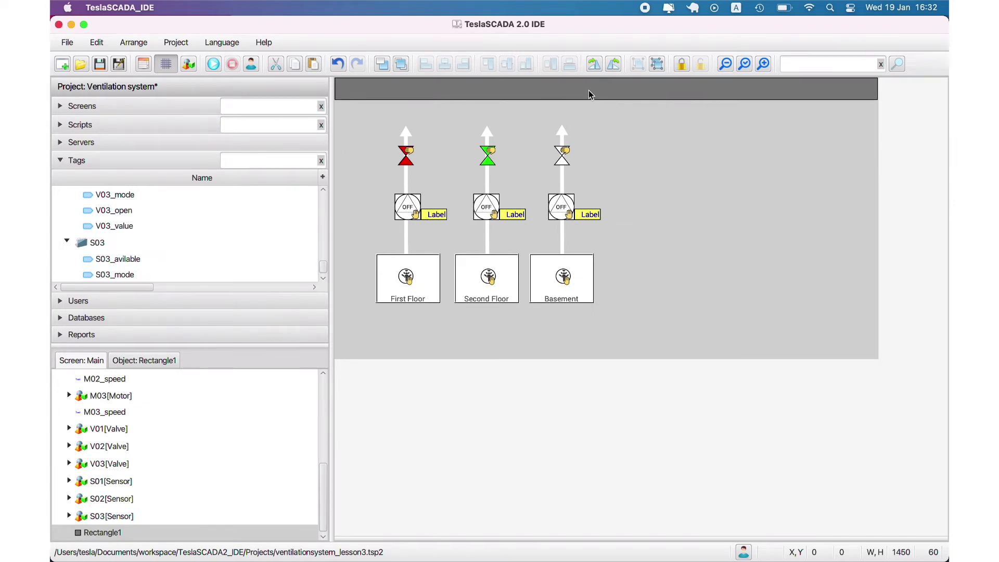
Step: Give the header rectangle a darker grey fill, then zoom in and out to check it
double_click(588, 89)
click(552, 224)
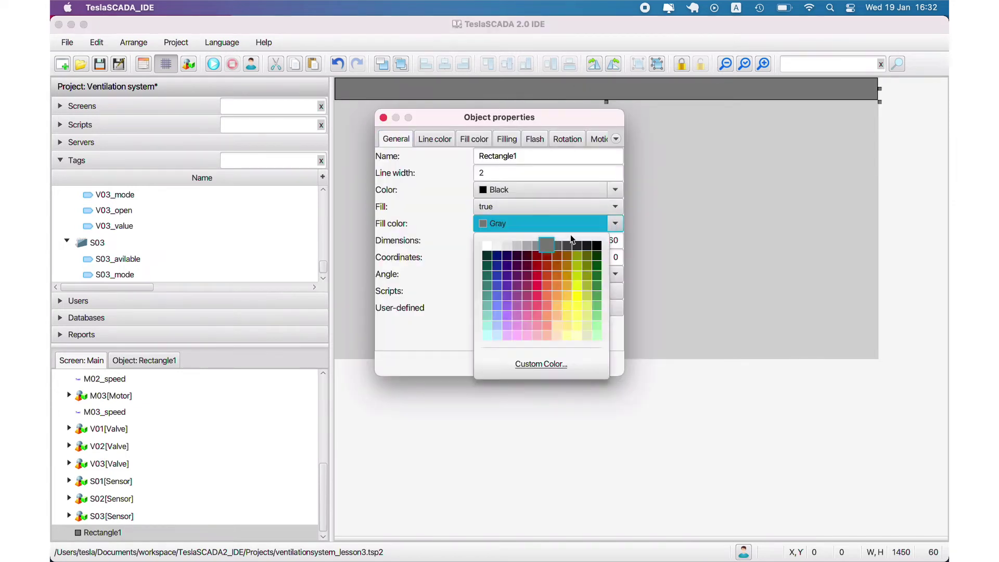
click(536, 244)
click(531, 371)
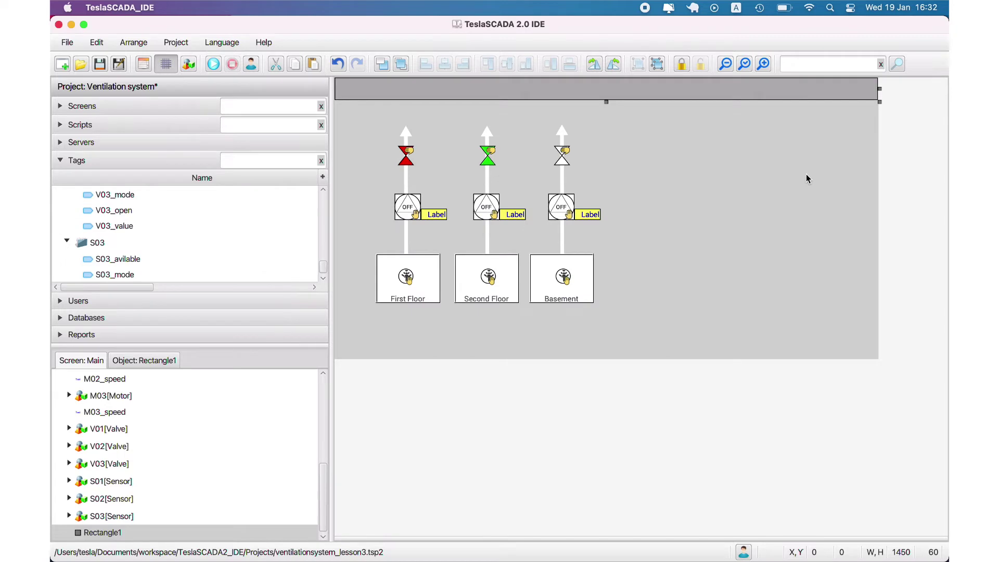
click(763, 64)
click(762, 65)
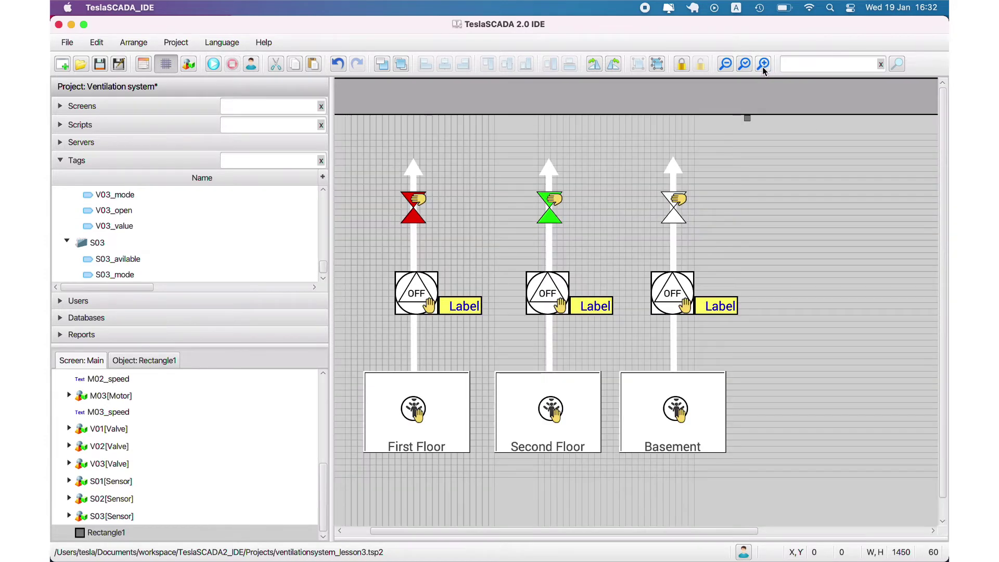
click(729, 65)
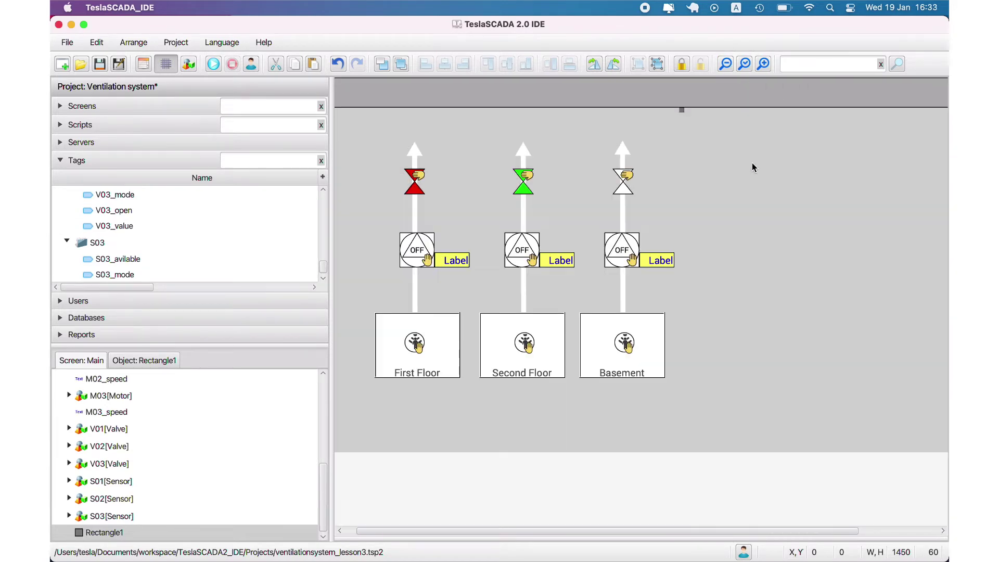
Step: Add a Border3D object from the 3D Objects collection to the screen
right_click(708, 148)
click(721, 154)
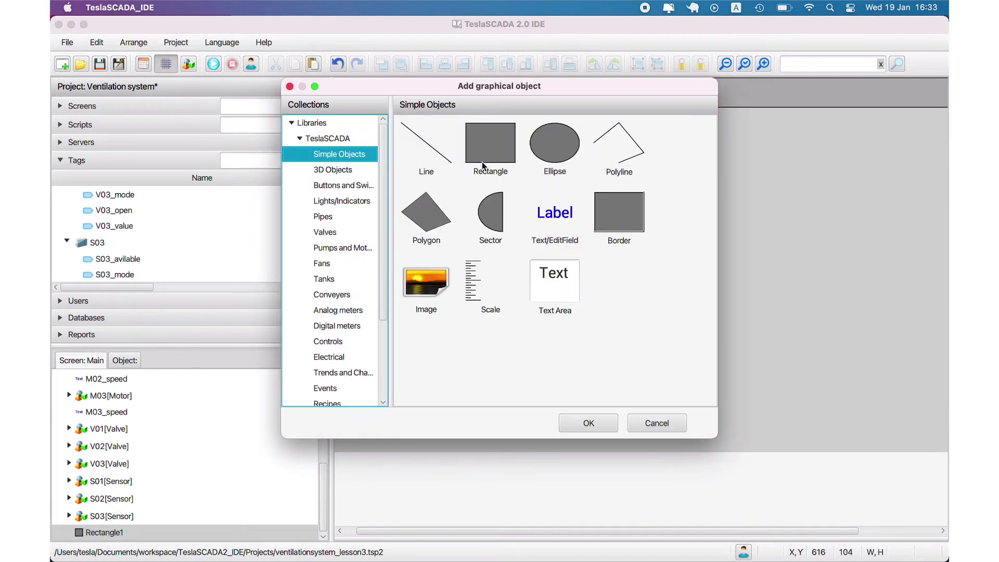
click(330, 170)
double_click(648, 224)
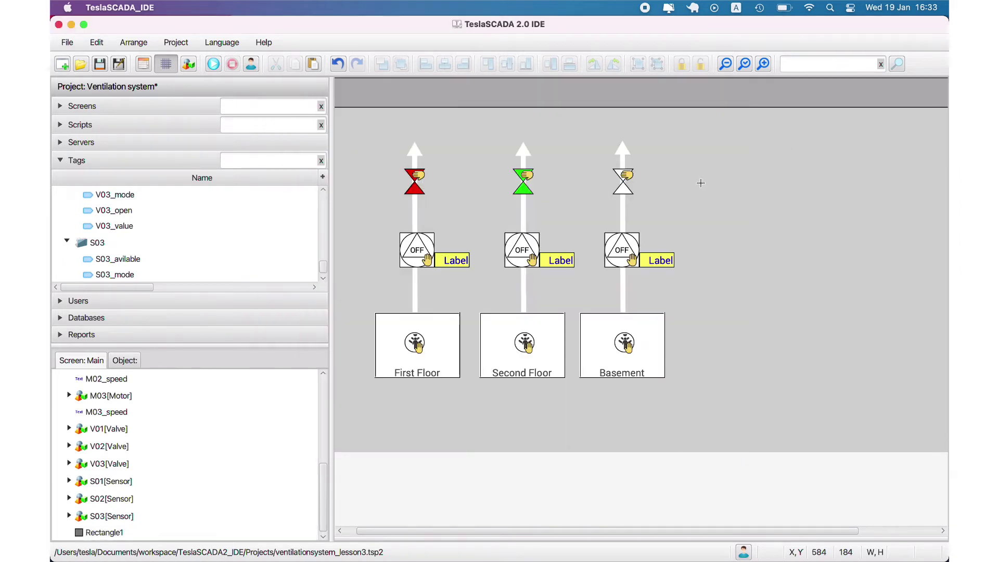
Step: Give the border a grey #666666 outline, white fill, and glass effect turned off
double_click(744, 137)
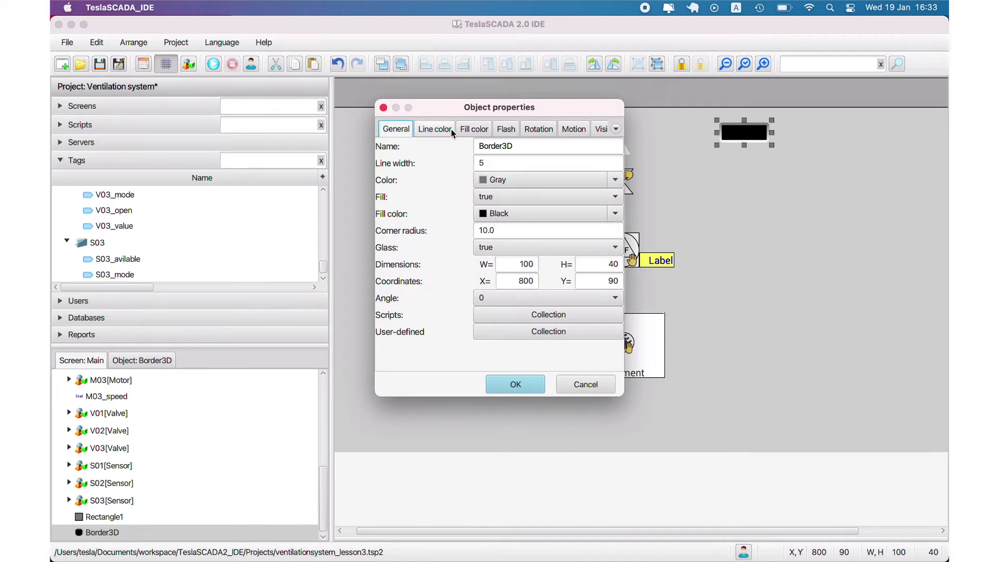
click(615, 180)
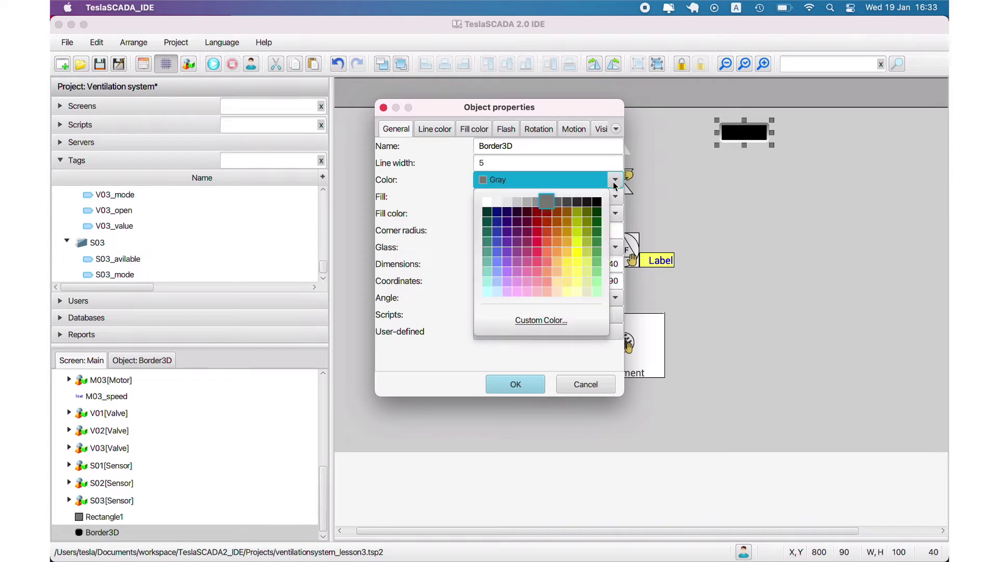
click(555, 201)
click(616, 213)
click(487, 235)
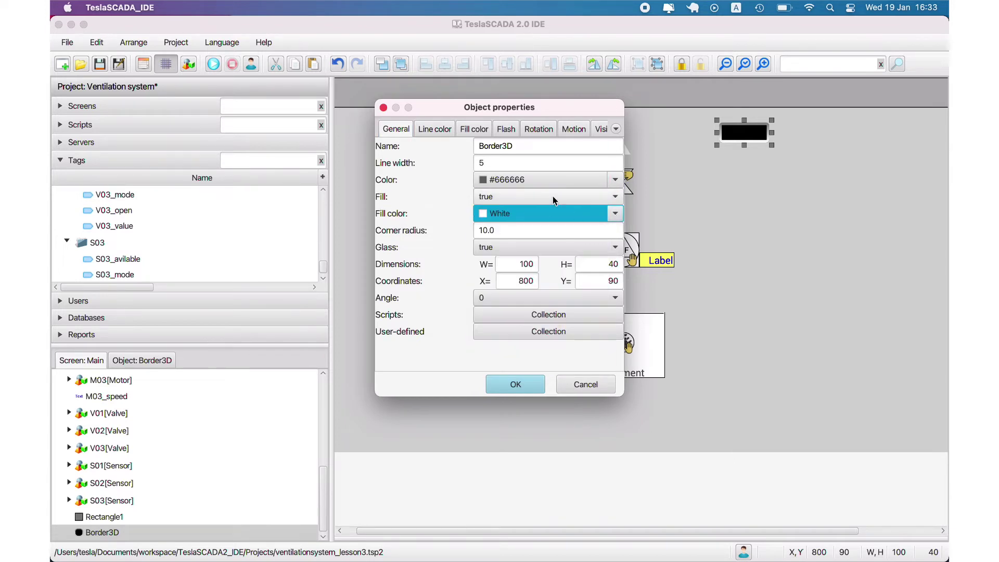
click(546, 248)
click(529, 266)
click(499, 163)
click(515, 384)
Step: Stretch the white border to 460 by 40 and place it inside the header bar
drag(771, 132, 880, 133)
drag(720, 132, 648, 93)
click(724, 62)
click(648, 131)
click(569, 93)
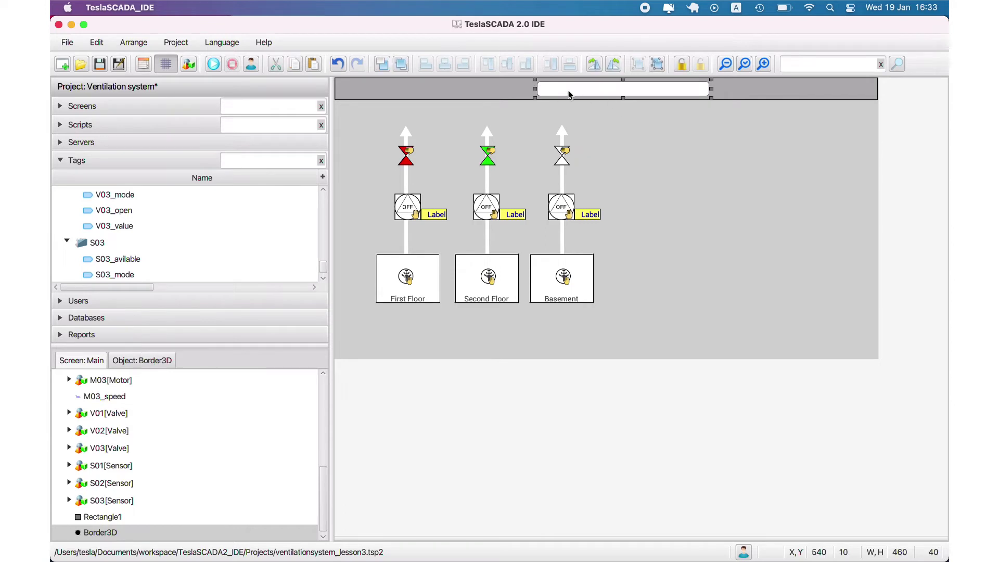
double_click(603, 87)
click(584, 384)
right_click(660, 145)
click(659, 145)
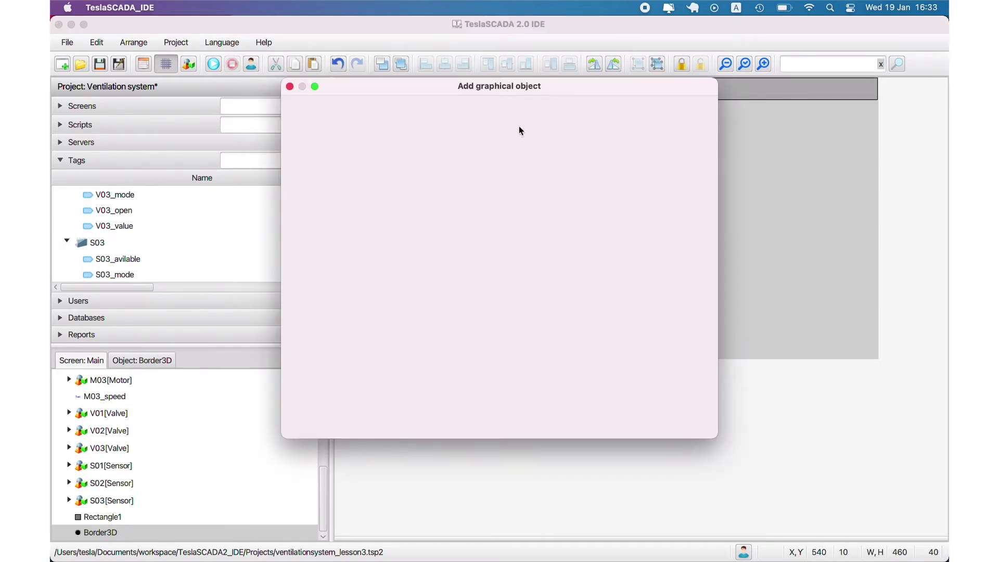
Step: Add a Text/EditField label and position it inside the header's white box, with the grid hidden
click(344, 201)
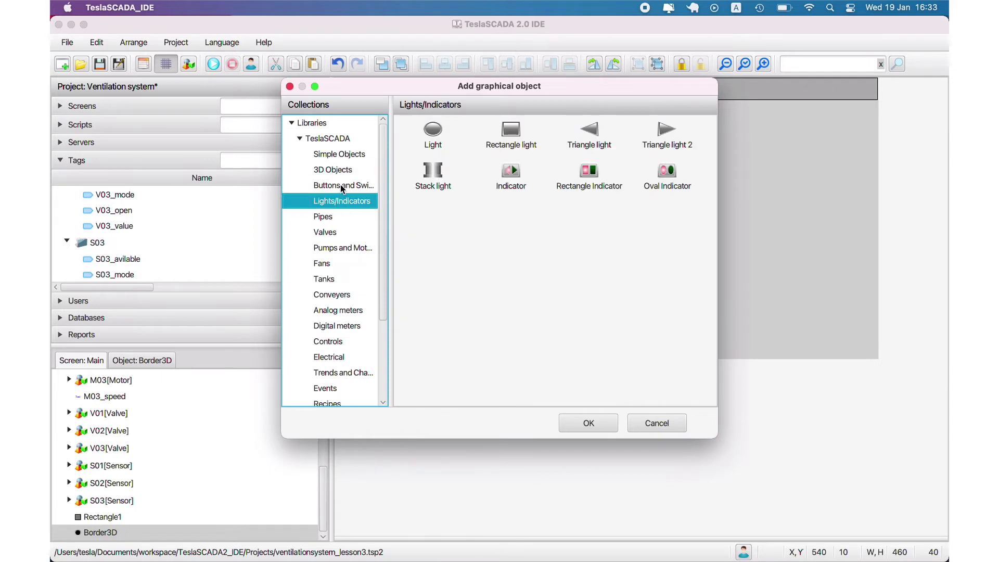
click(343, 157)
double_click(541, 202)
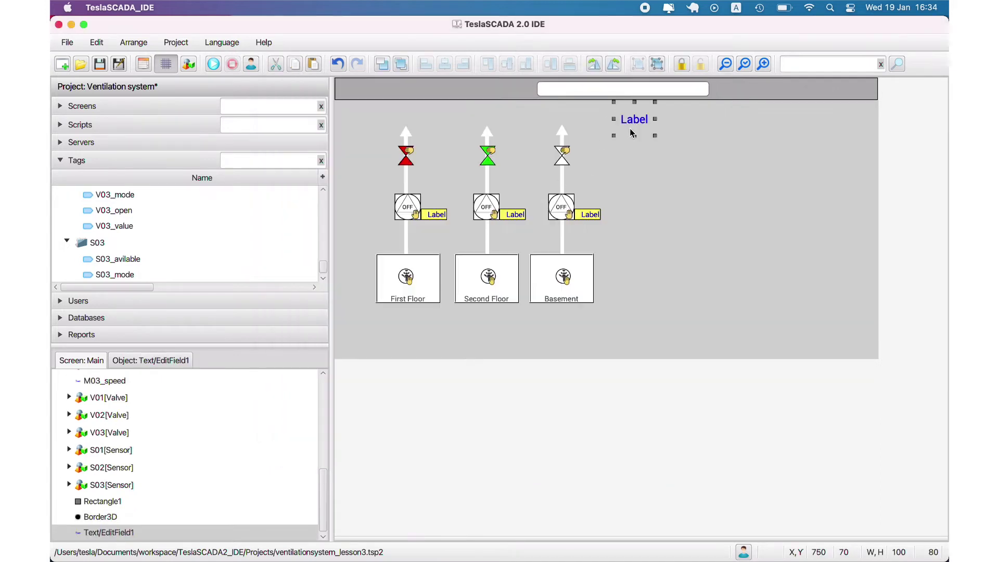
click(633, 115)
drag(634, 114, 626, 92)
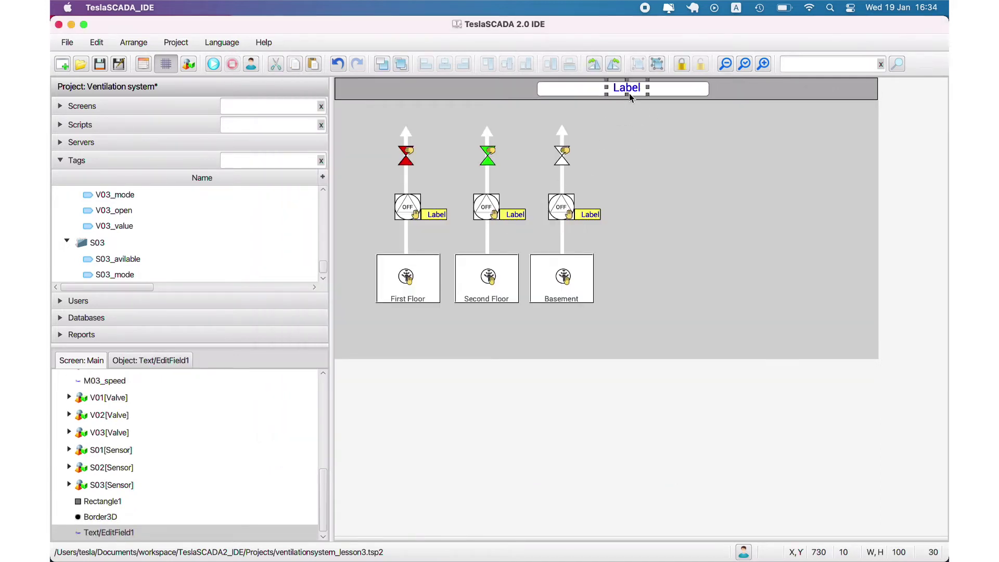
click(763, 64)
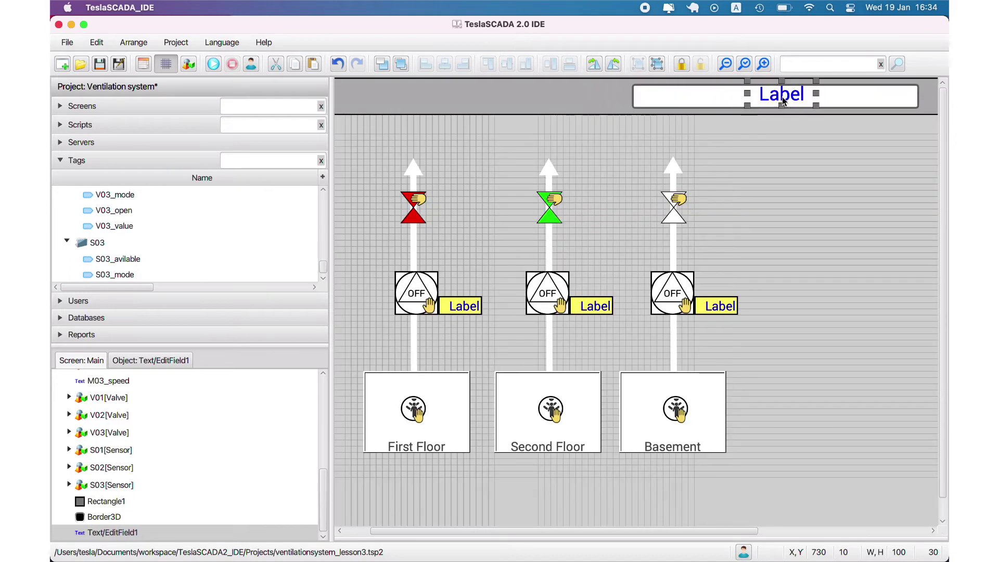
click(166, 64)
key(Down)
key(Down)
key(Down)
Step: Set the label's text to ScreenName and bind it to the SystemCurrentScreen tag
double_click(786, 100)
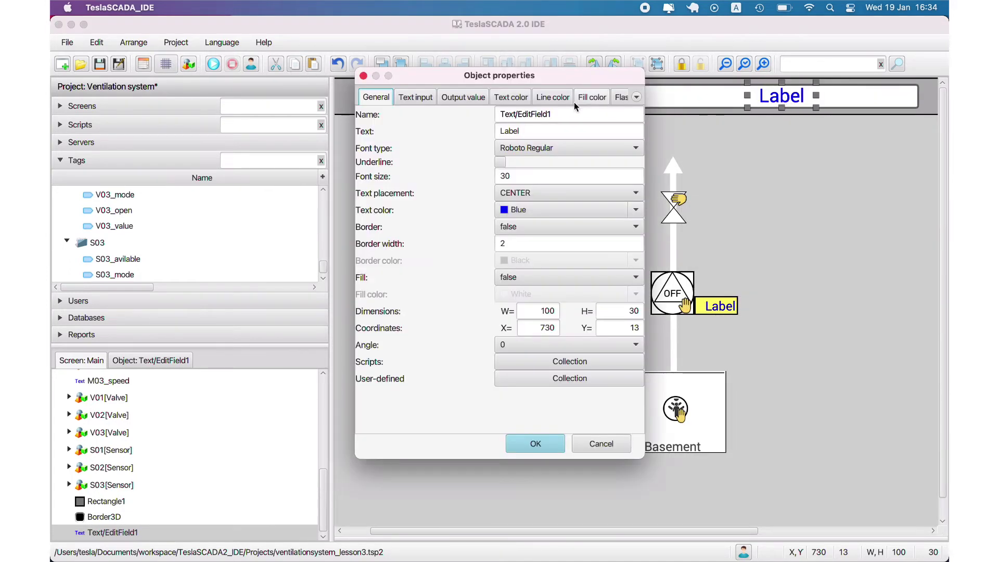
key(Tab)
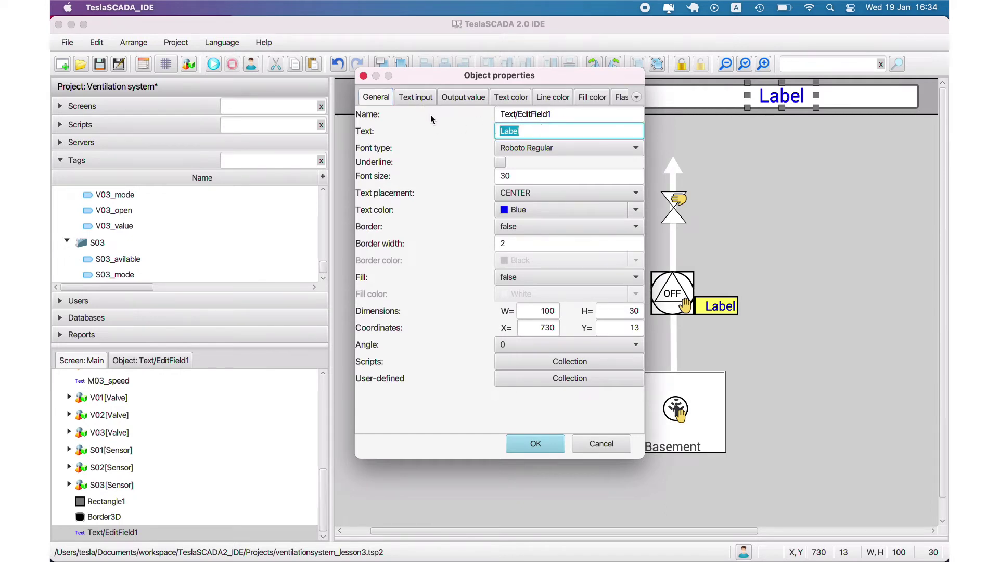
text(ScreenName)
click(415, 97)
click(361, 112)
click(620, 126)
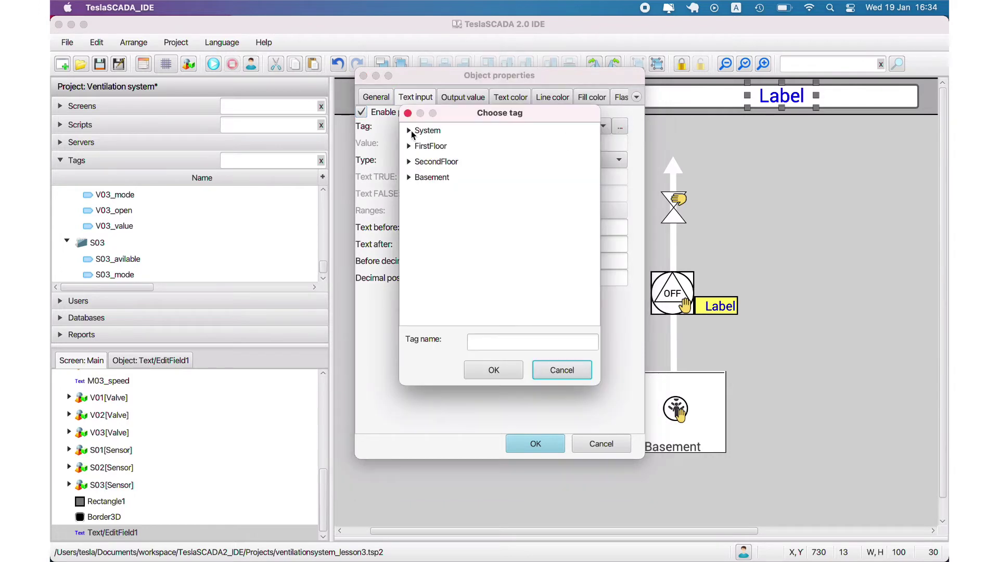
click(409, 130)
scroll(502, 312, down, 5)
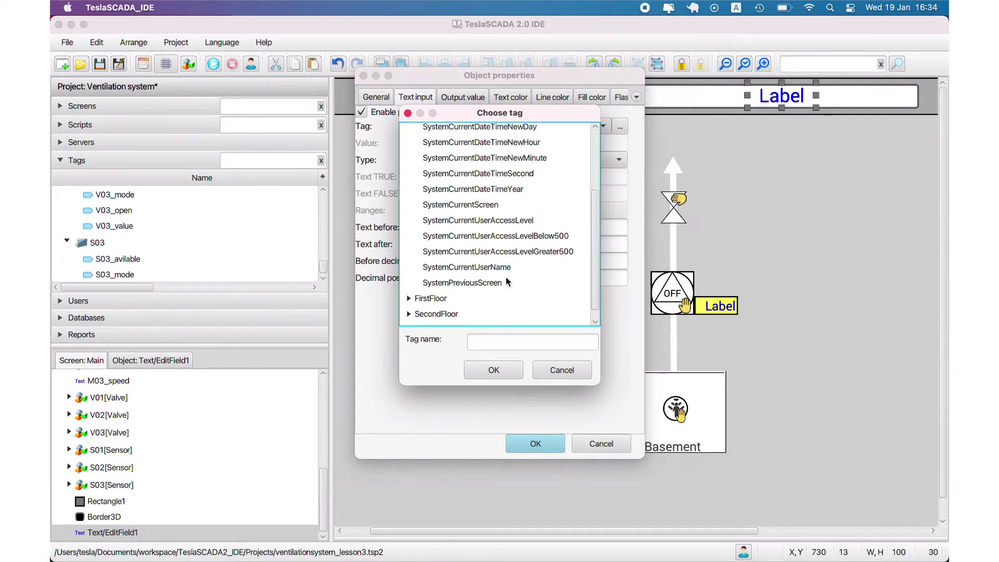
double_click(475, 204)
click(542, 443)
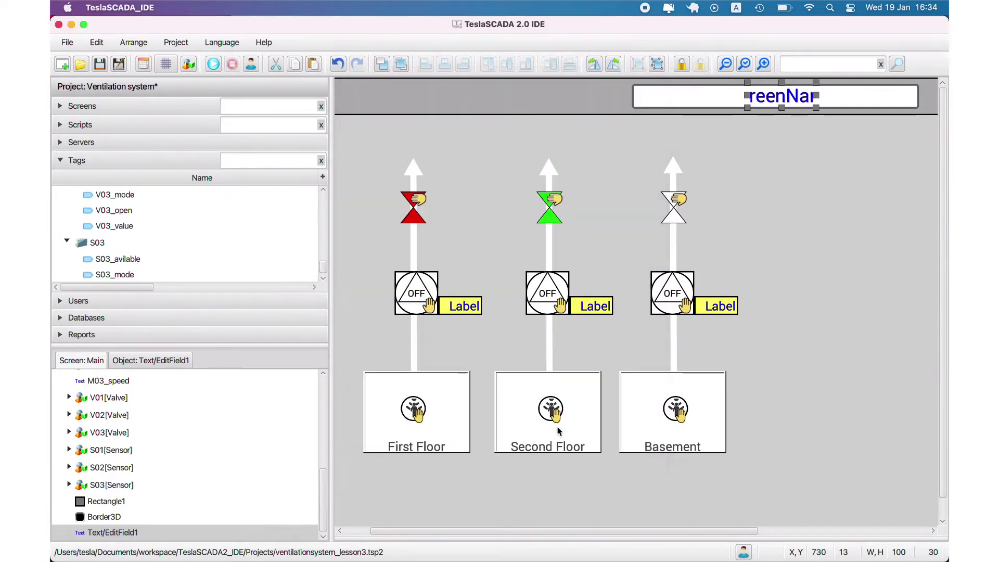
Step: Widen the ScreenName field to fill the header's white box
drag(817, 96, 856, 95)
drag(747, 96, 727, 96)
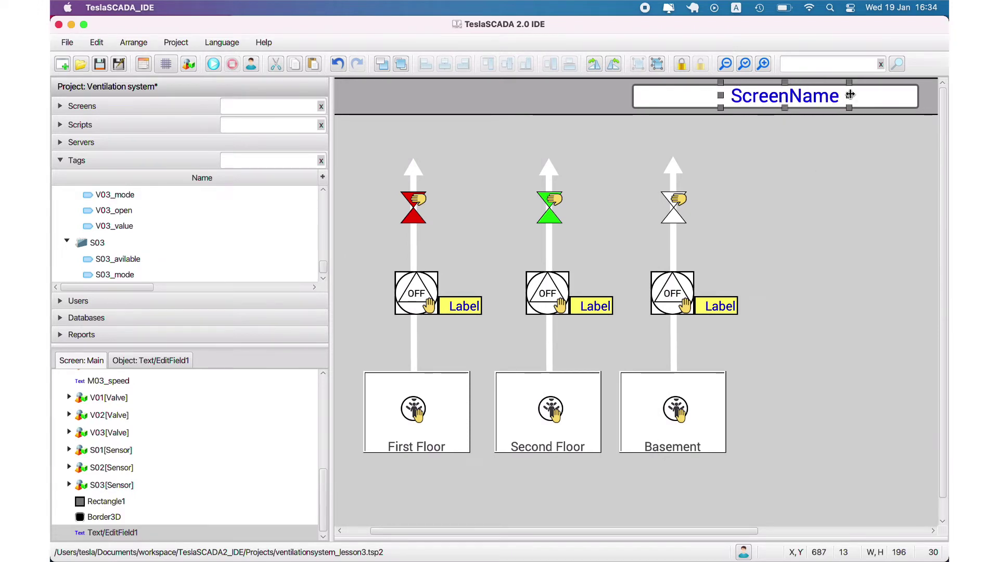
drag(856, 96, 920, 96)
drag(727, 96, 627, 96)
Step: Make the ScreenName text black, save the project, and start a test run
double_click(769, 98)
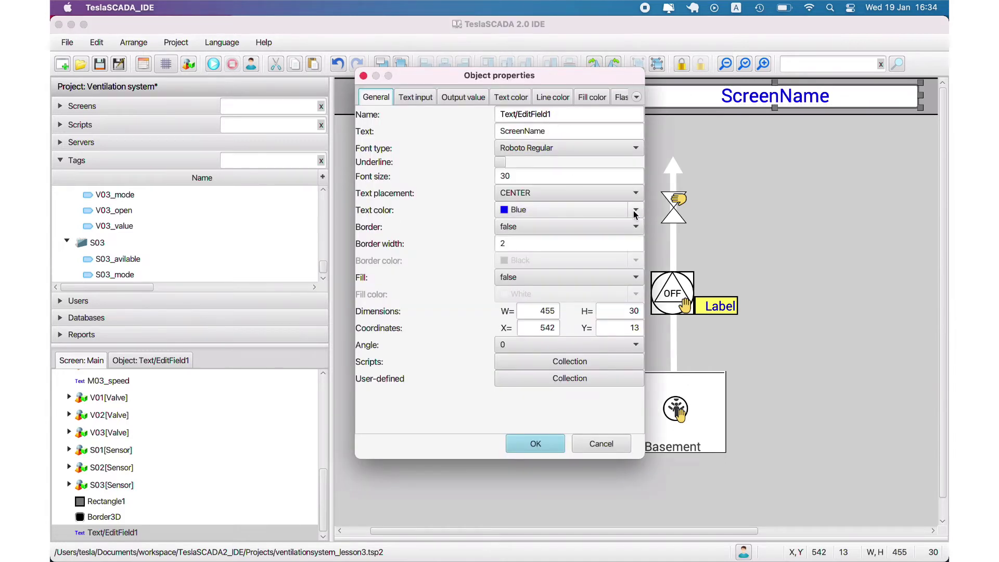
click(636, 209)
click(623, 228)
click(535, 443)
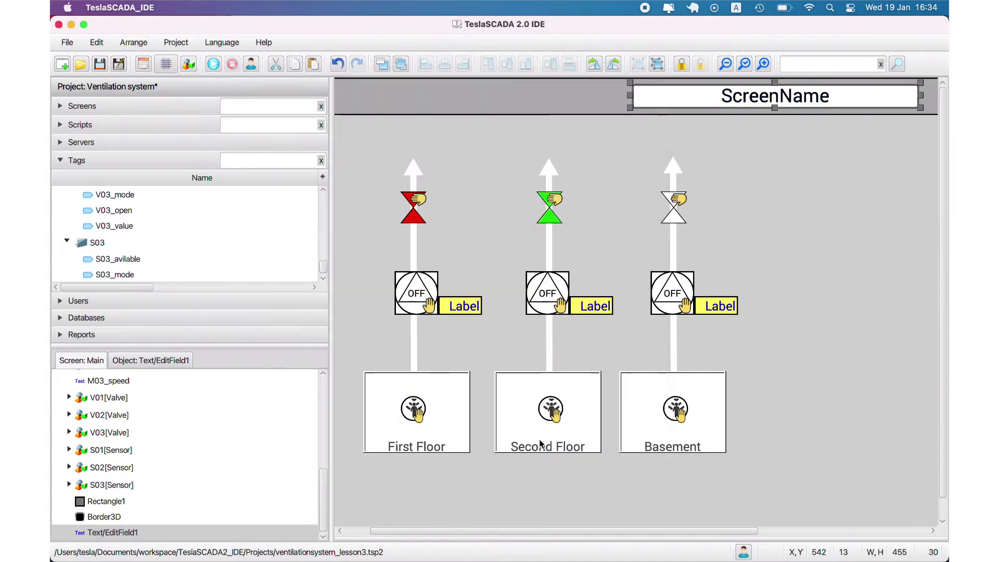
click(99, 63)
click(213, 64)
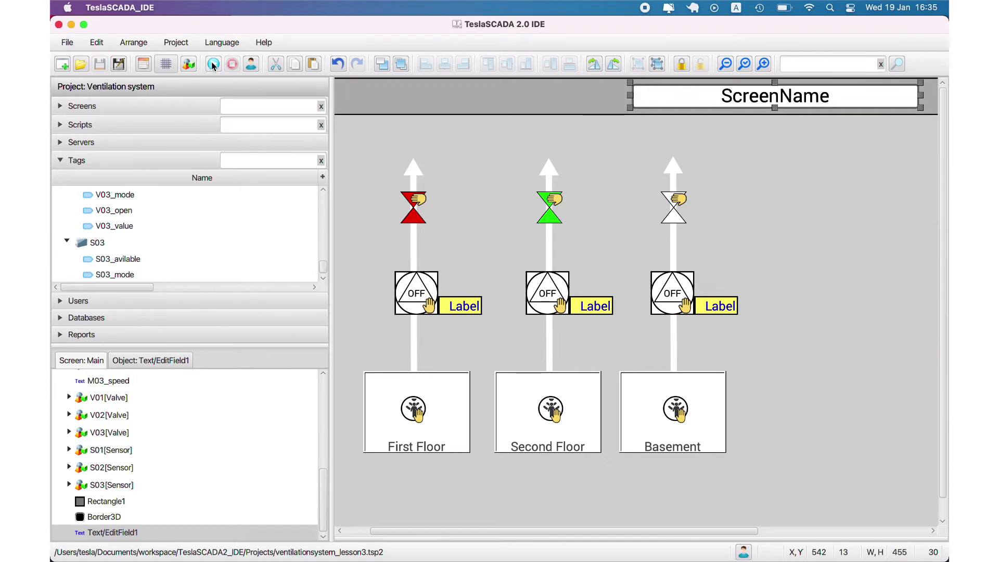
Step: Stop the test run and zoom the Main screen canvas back to a medium view
click(725, 64)
click(744, 64)
click(727, 64)
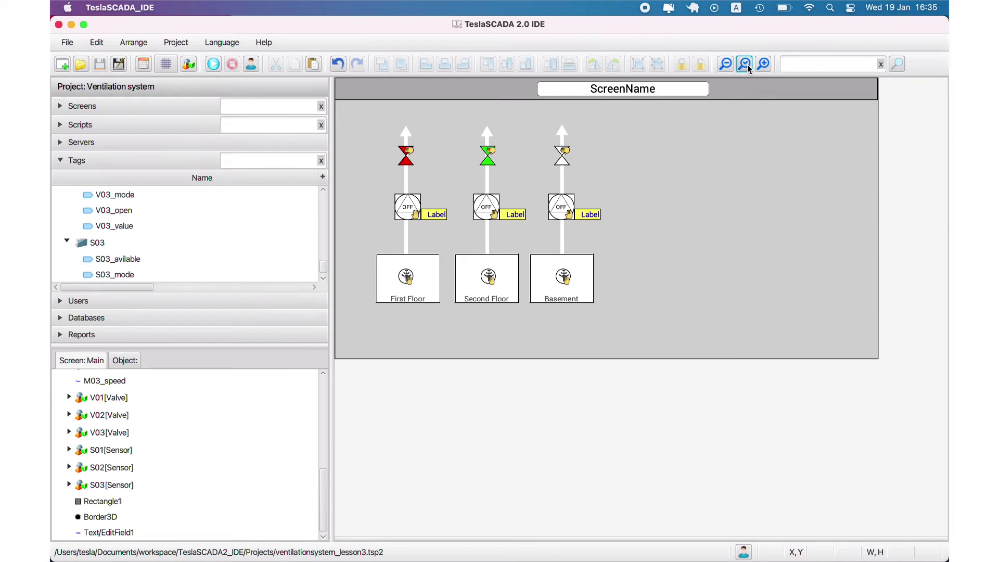
click(744, 64)
click(725, 64)
drag(693, 531, 736, 530)
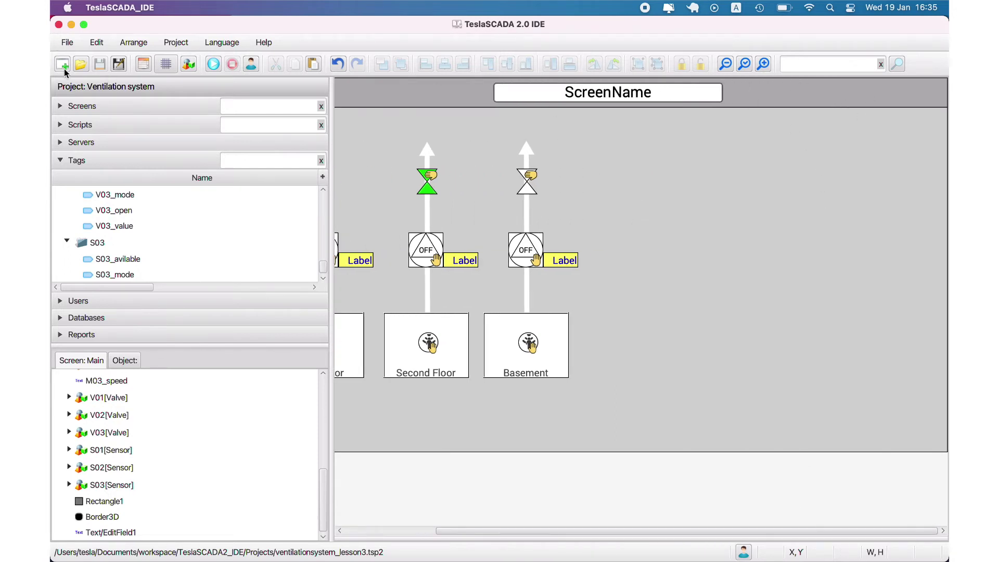
Step: Add an image object showing Logo.png from the Downloads folder
right_click(759, 172)
click(768, 181)
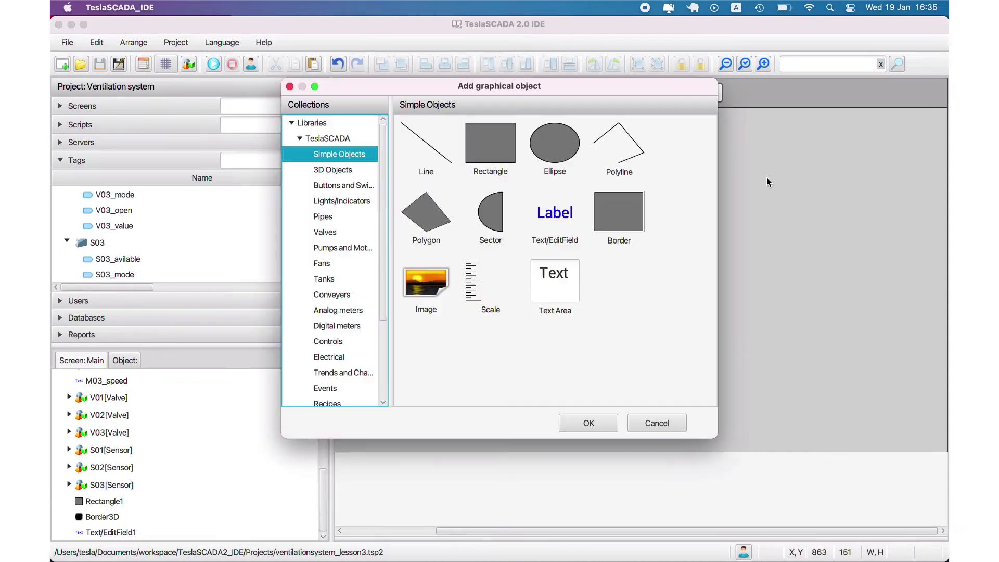
double_click(427, 269)
click(763, 155)
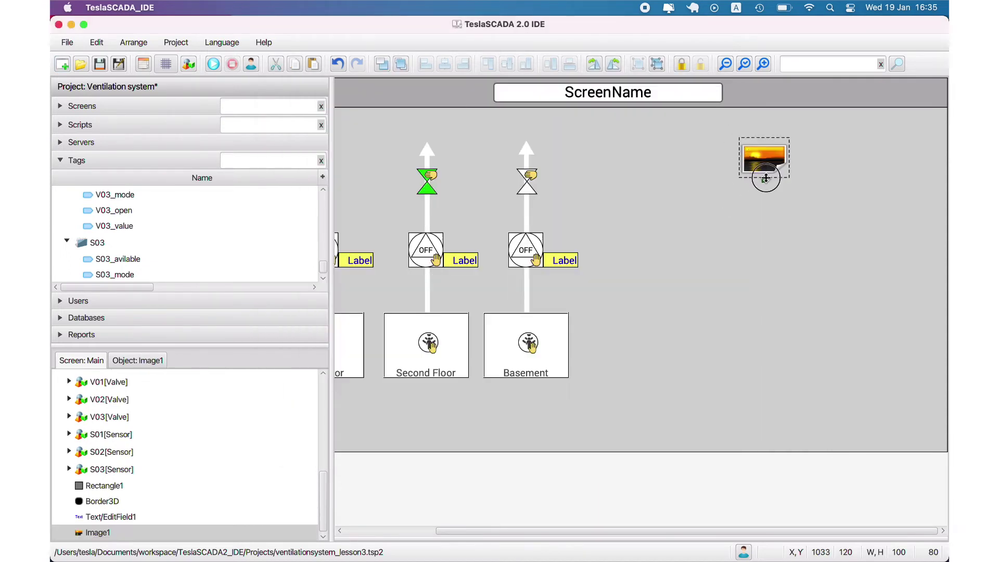
drag(789, 158, 734, 164)
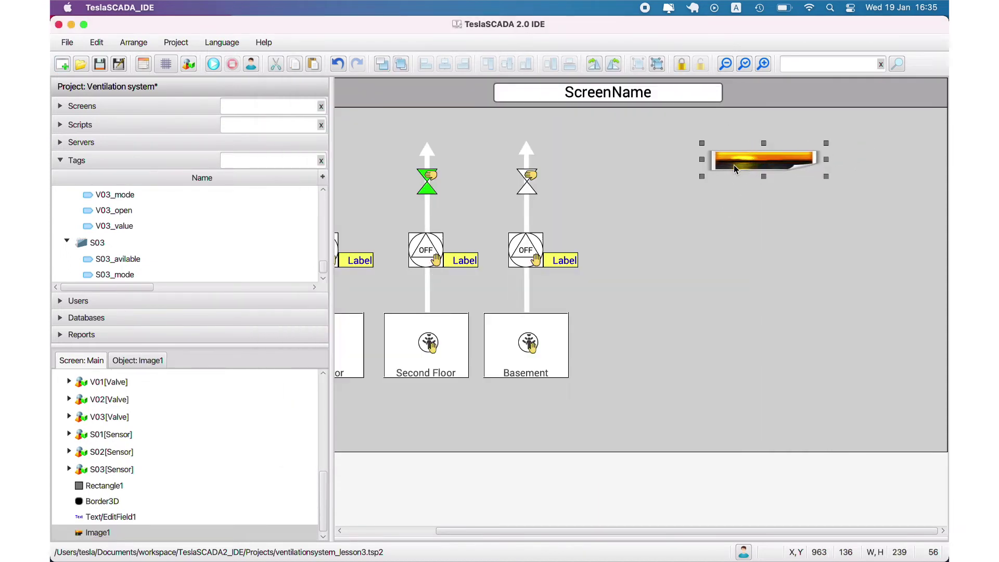
double_click(734, 164)
click(616, 225)
click(295, 282)
click(398, 216)
double_click(399, 216)
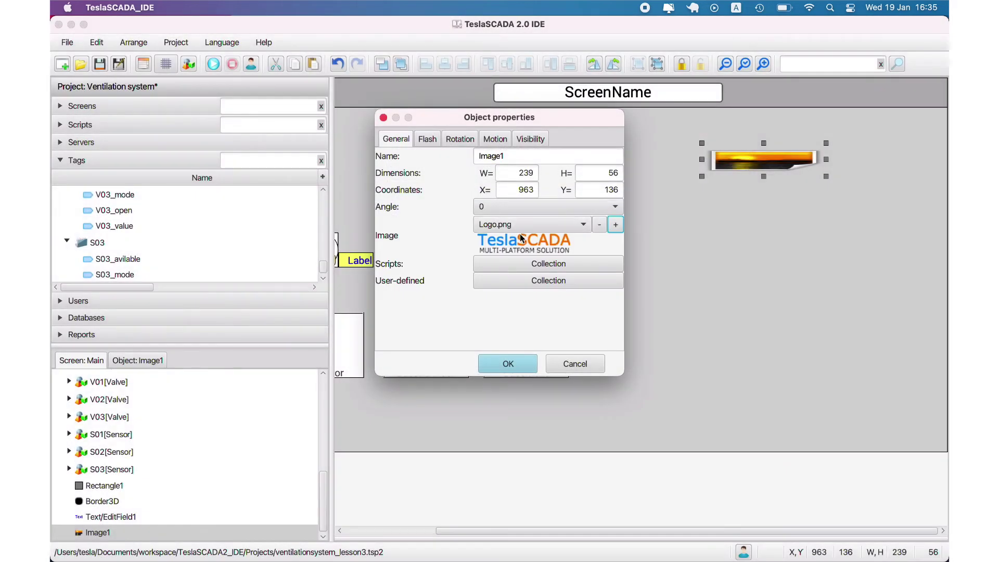
click(517, 365)
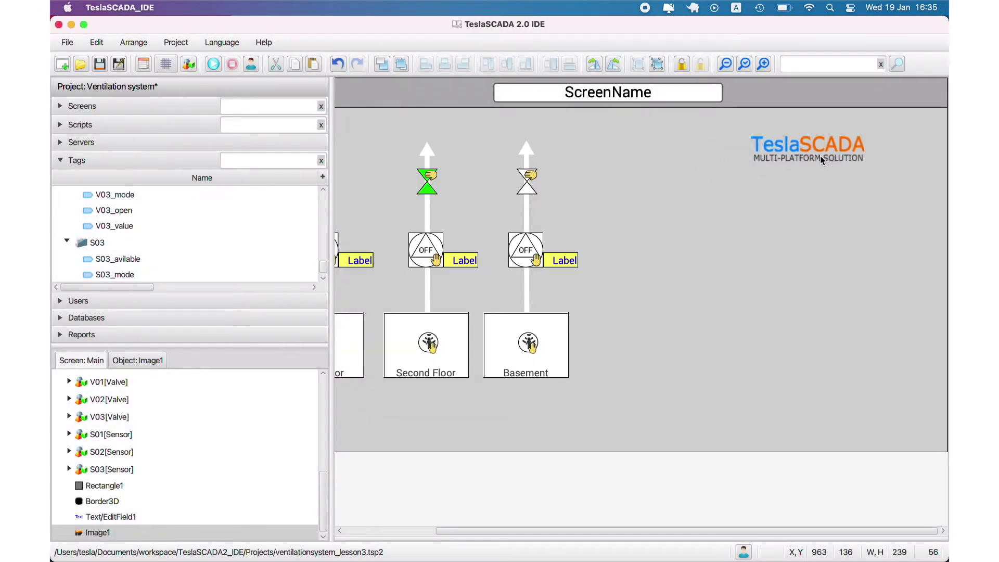
Step: Move the TeslaSCADA logo into the top-right corner, overlapping the header bar's right end
drag(825, 152, 878, 138)
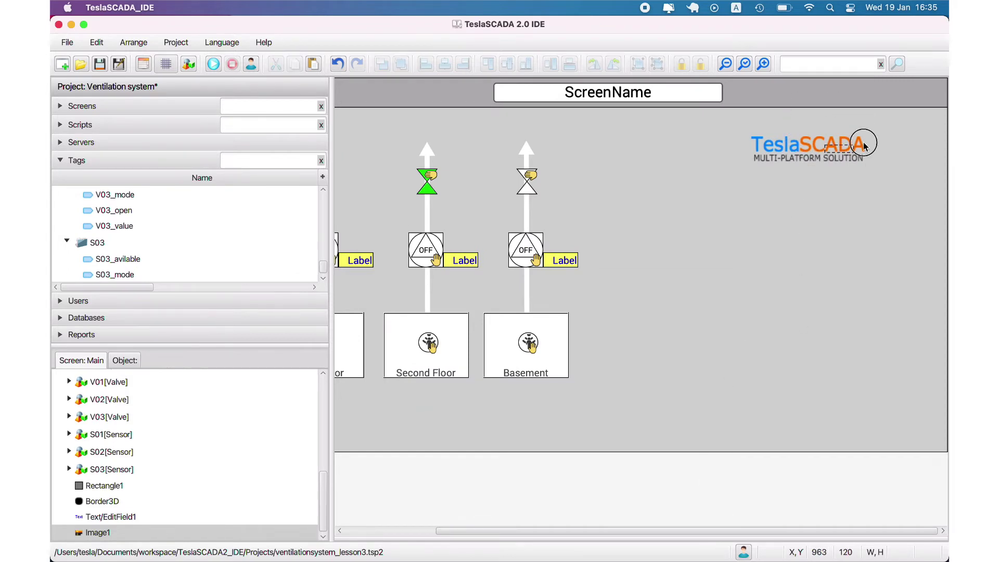
drag(780, 148, 885, 97)
click(877, 92)
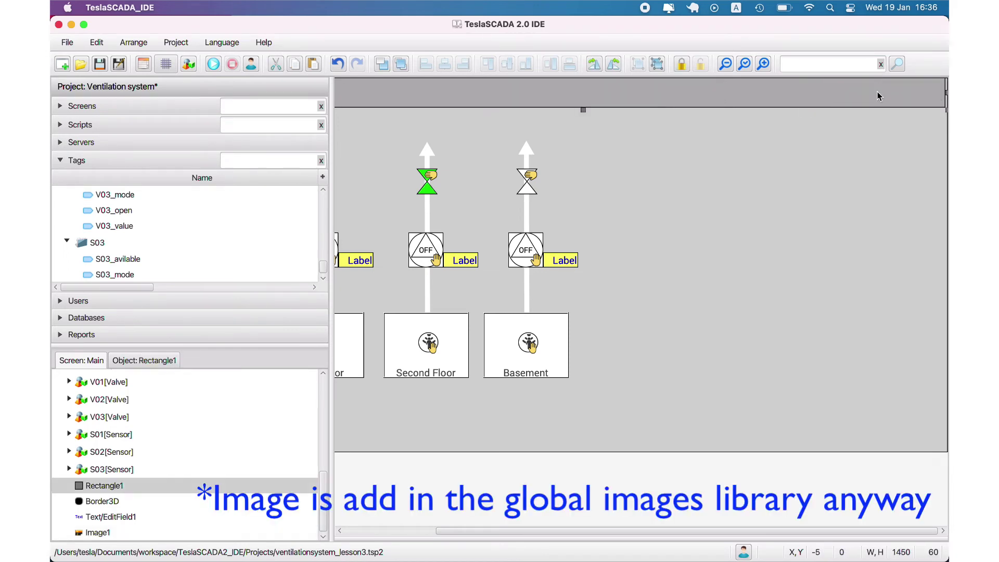
click(856, 89)
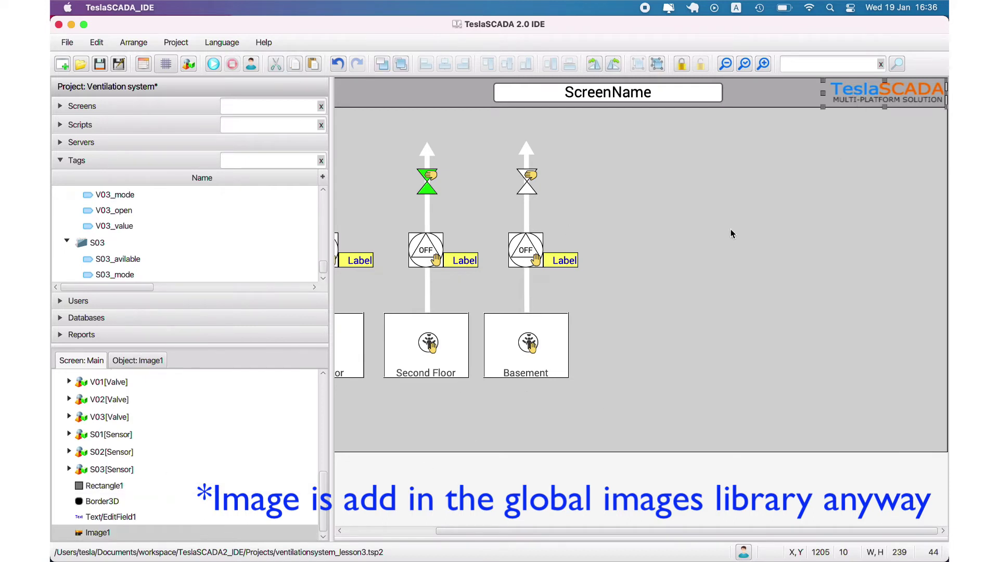
Step: Create a new Popup-type screen named Info in the project's screen list
right_click(694, 181)
click(622, 141)
click(67, 110)
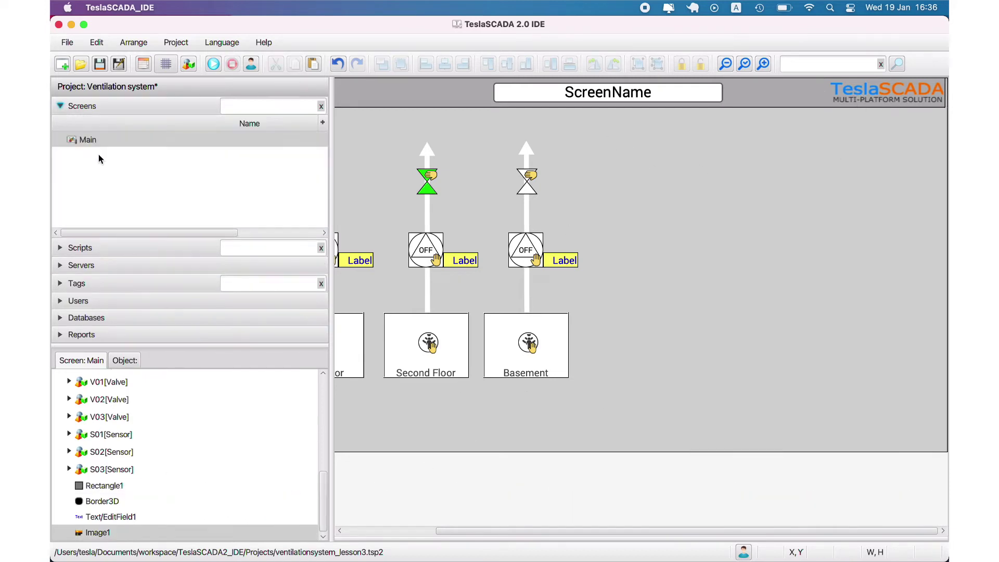
right_click(100, 158)
click(115, 169)
text(Logo)
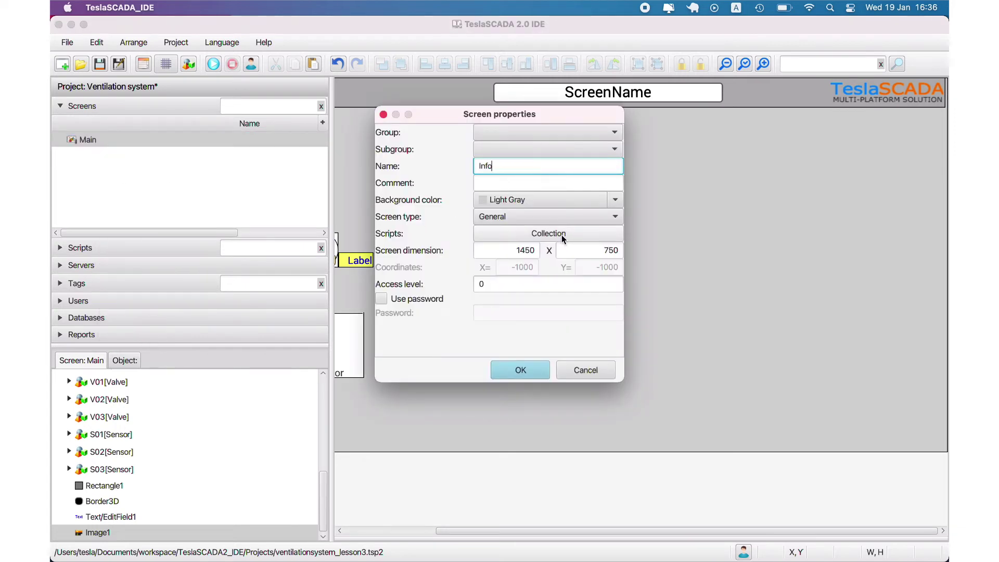
click(552, 217)
click(533, 246)
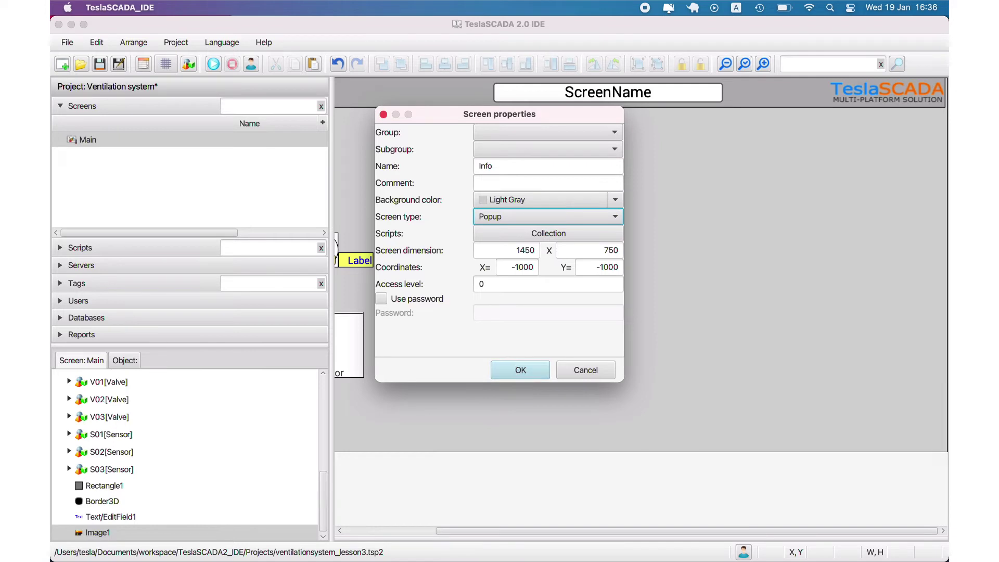
click(514, 369)
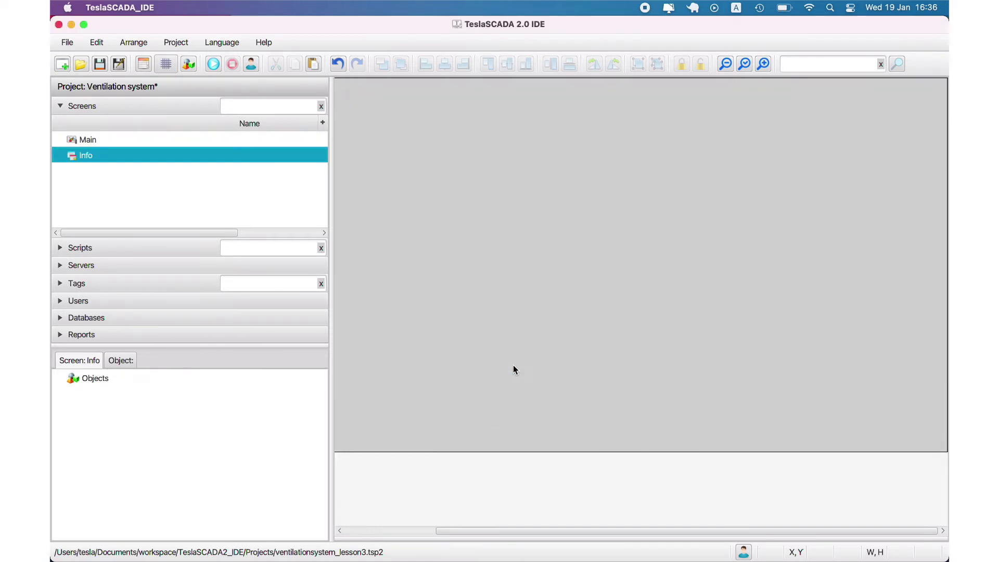
Step: Resize the Info screen to 300 by 300, then reopen the Main screen
right_click(137, 155)
click(197, 233)
click(476, 246)
text(300)
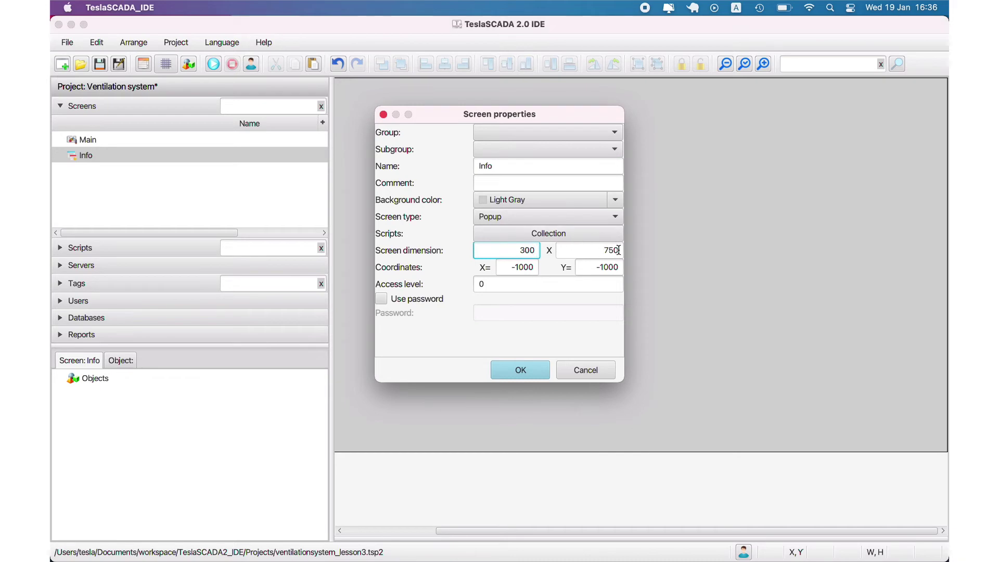
click(568, 250)
text(300)
key(Return)
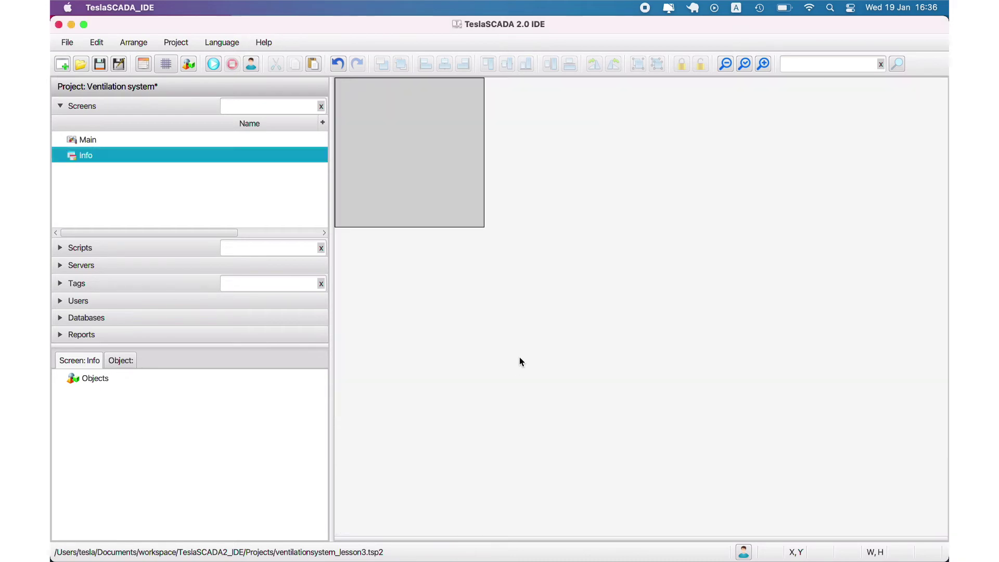
double_click(83, 140)
Step: Copy the logo from Main, paste it onto Info, and stretch it across the popup's top edge
click(838, 95)
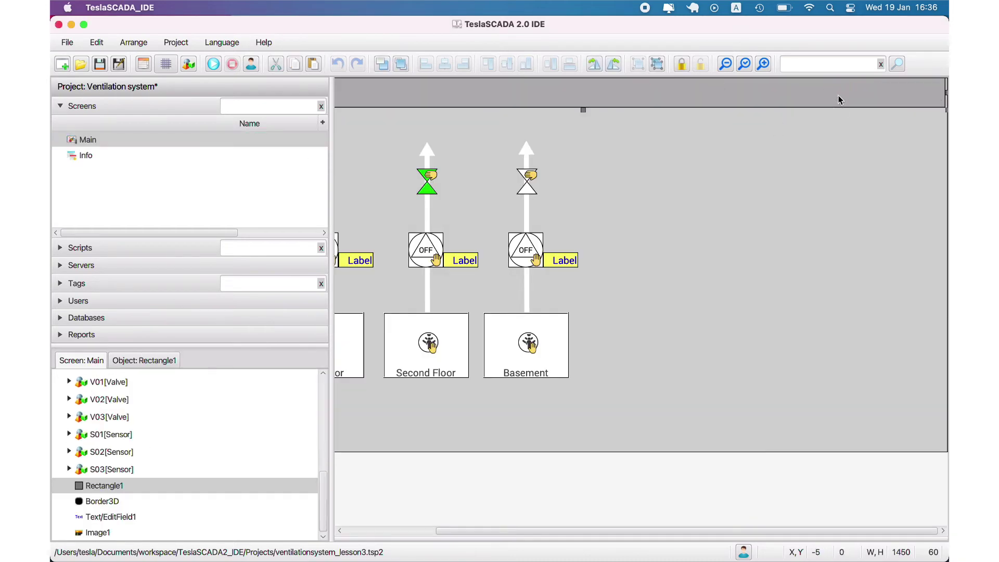
click(894, 114)
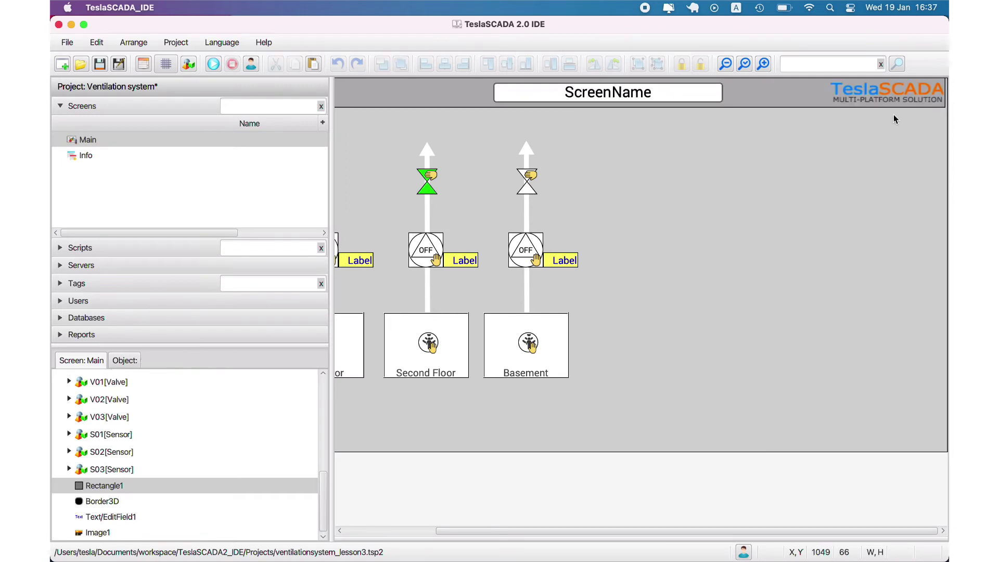
click(110, 531)
right_click(114, 528)
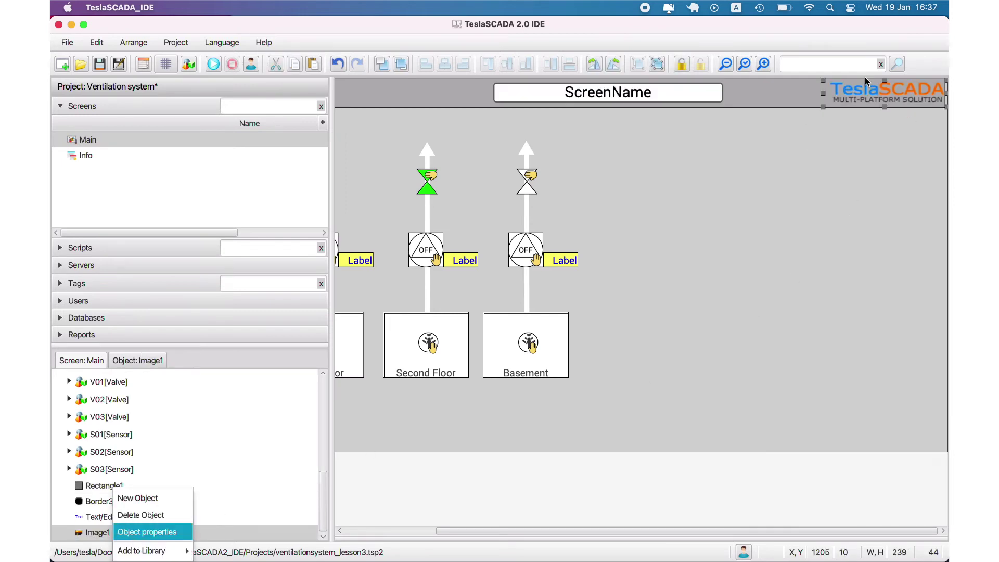
click(853, 97)
right_click(849, 95)
click(114, 159)
right_click(368, 117)
click(388, 171)
drag(844, 158, 343, 131)
click(407, 115)
drag(410, 114, 413, 98)
Step: Add a Text/EditField Label just below the logo on the Info screen
right_click(391, 151)
click(395, 154)
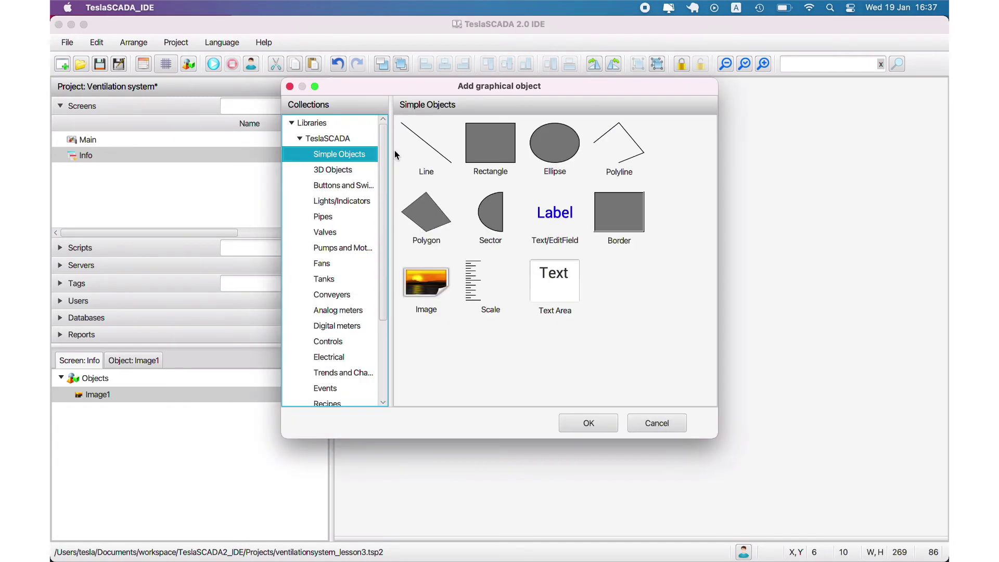
double_click(563, 211)
click(413, 158)
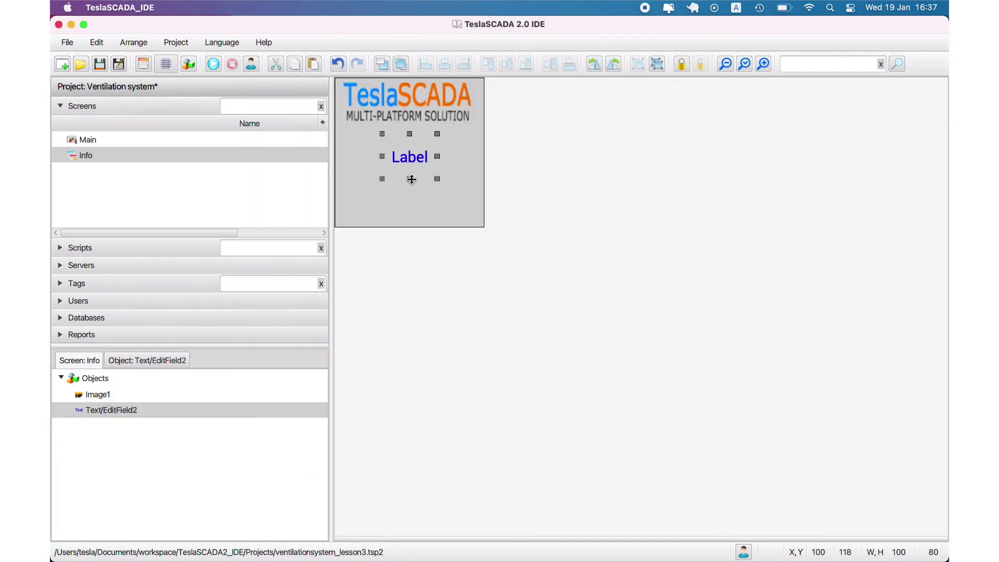
drag(411, 180, 393, 156)
Step: Delete the Label field from the Info screen
click(407, 156)
click(404, 153)
right_click(402, 152)
click(411, 248)
Step: Add a Text Area under the logo, enlarged to about 261 by 185
right_click(378, 151)
click(384, 156)
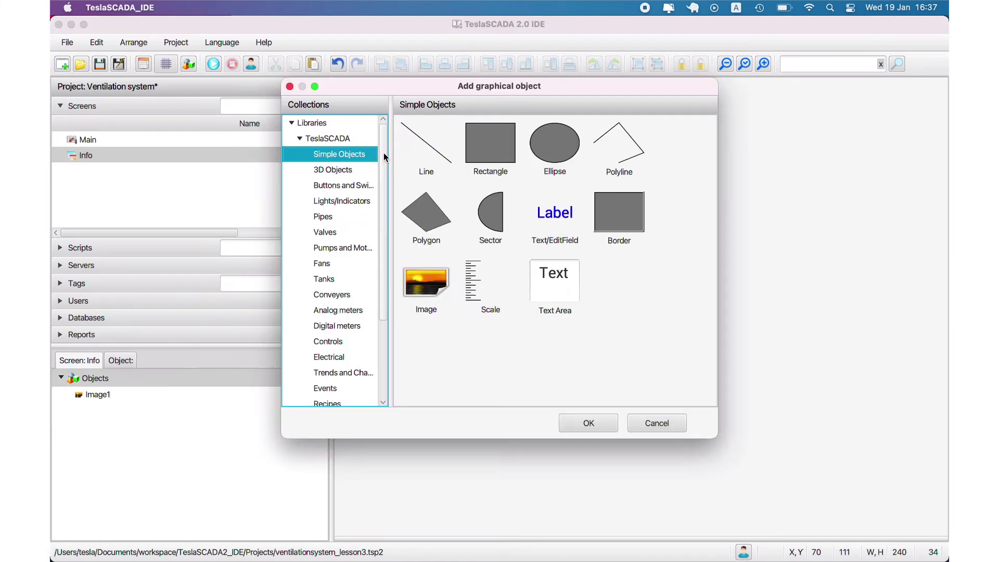
double_click(545, 271)
click(352, 139)
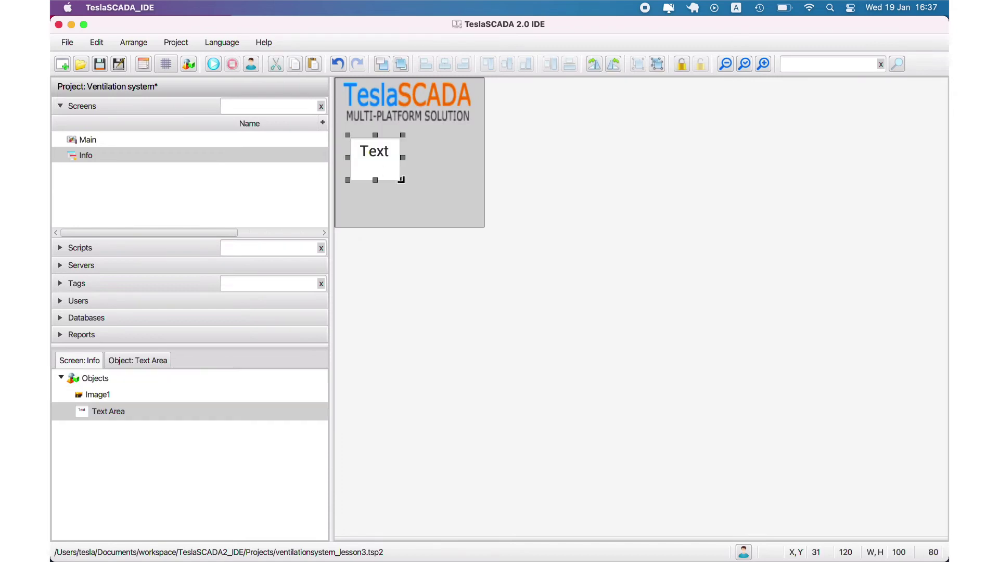
drag(401, 179, 471, 223)
double_click(398, 170)
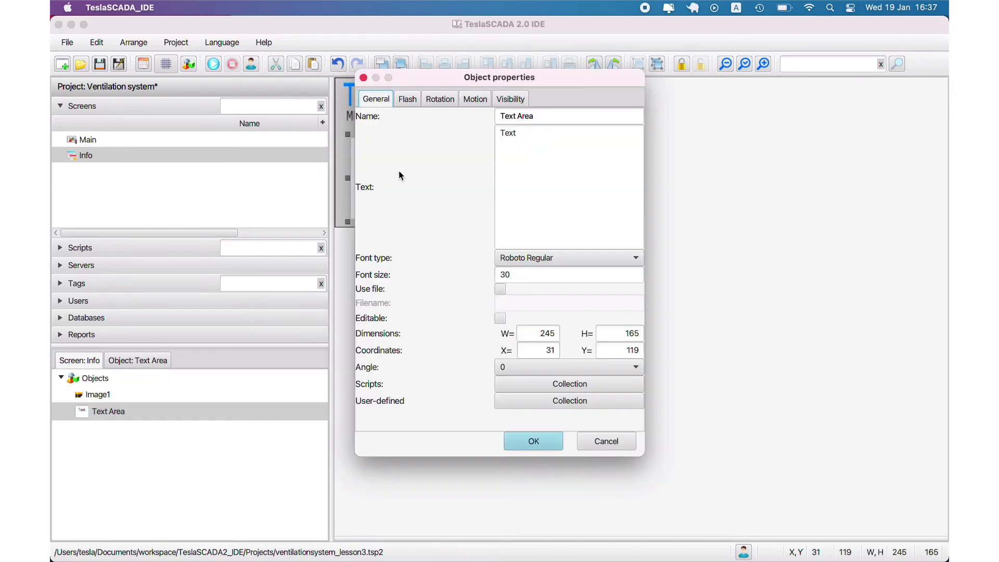
click(609, 443)
drag(347, 134, 340, 124)
Step: Fill the text area with 'Contact Information:', 'Address:', an e-mail line and a phone line
double_click(385, 144)
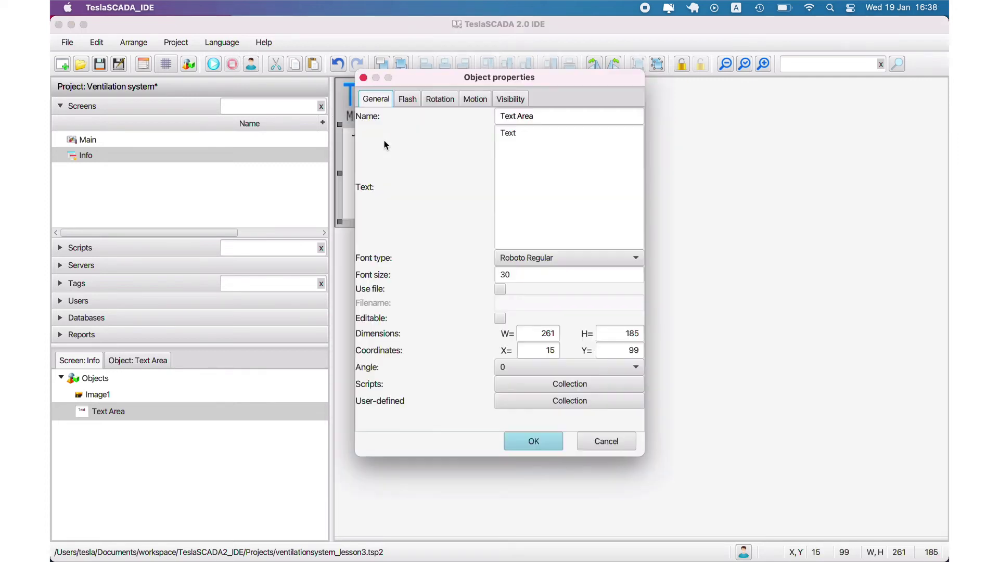
double_click(515, 134)
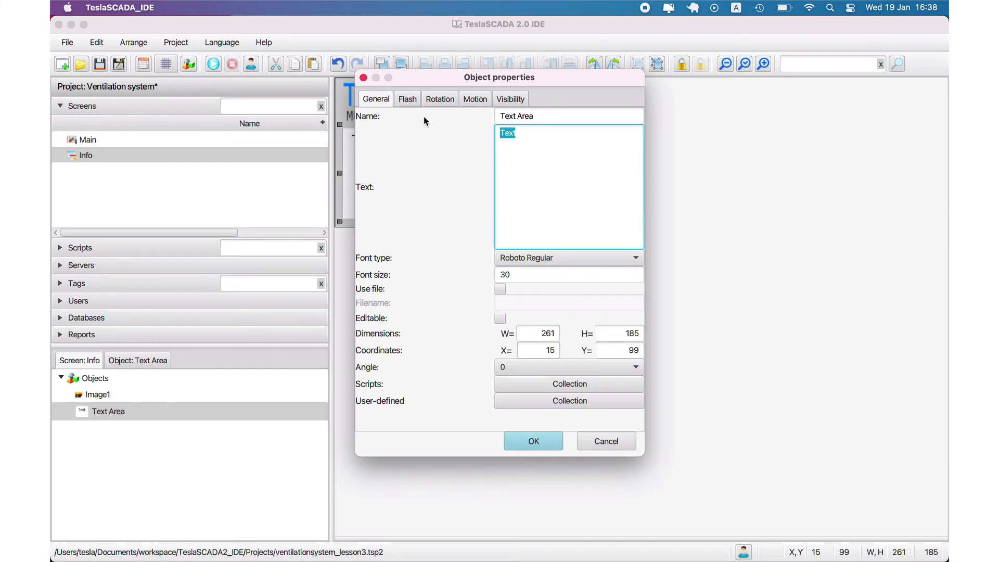
text(Contact Information:)
key(Return)
text(Address:)
key(Return)
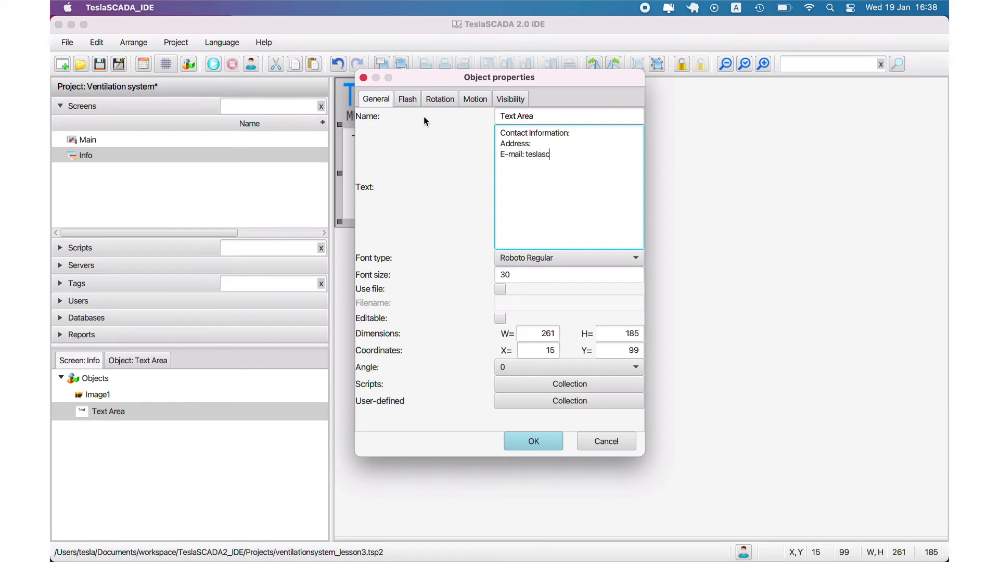
key(Return)
text(Phone: )
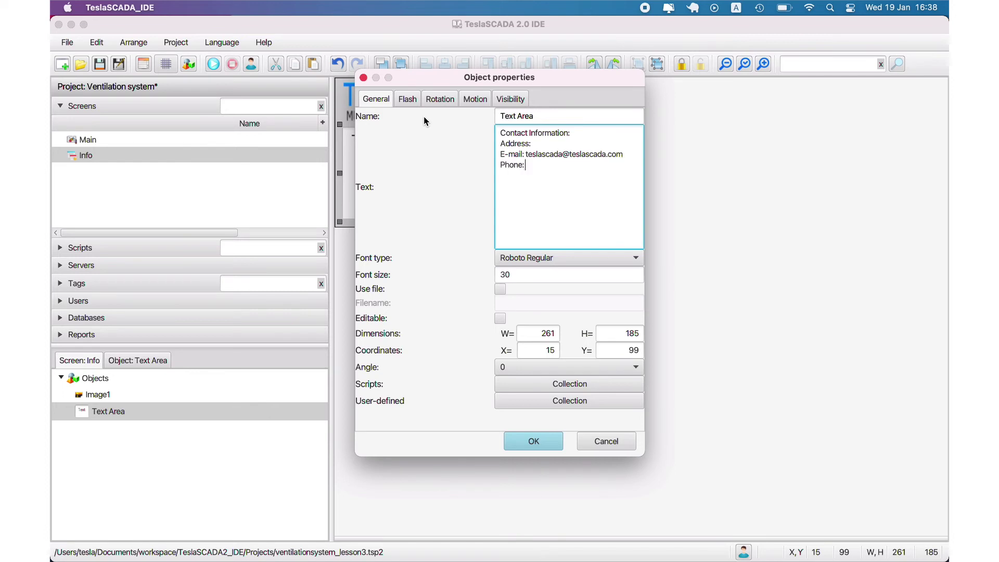
click(534, 440)
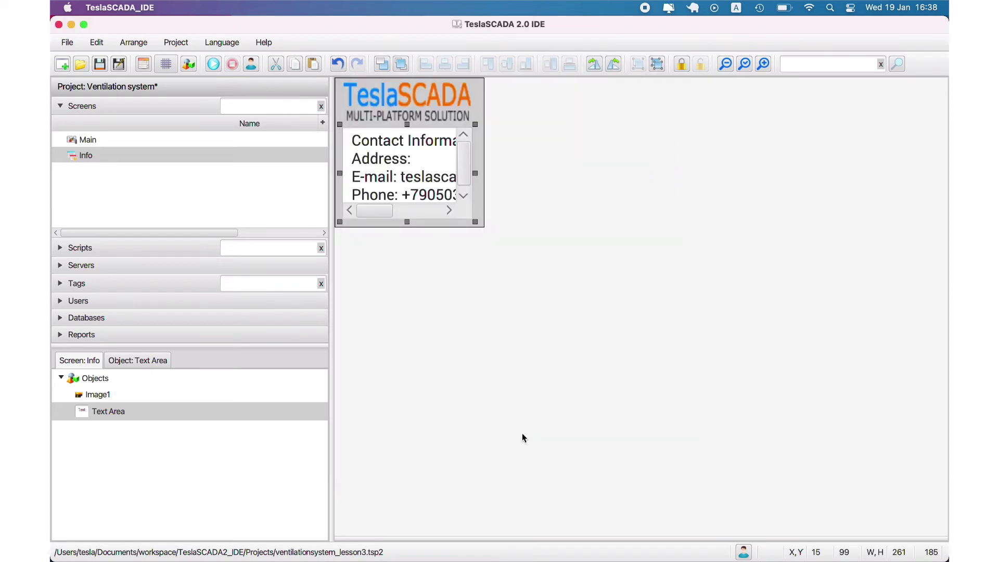
Step: Set the text area's font size to 15, make it editable, and save the project
double_click(437, 183)
click(515, 271)
key(BackSpace)
key(BackSpace)
text(20)
click(534, 441)
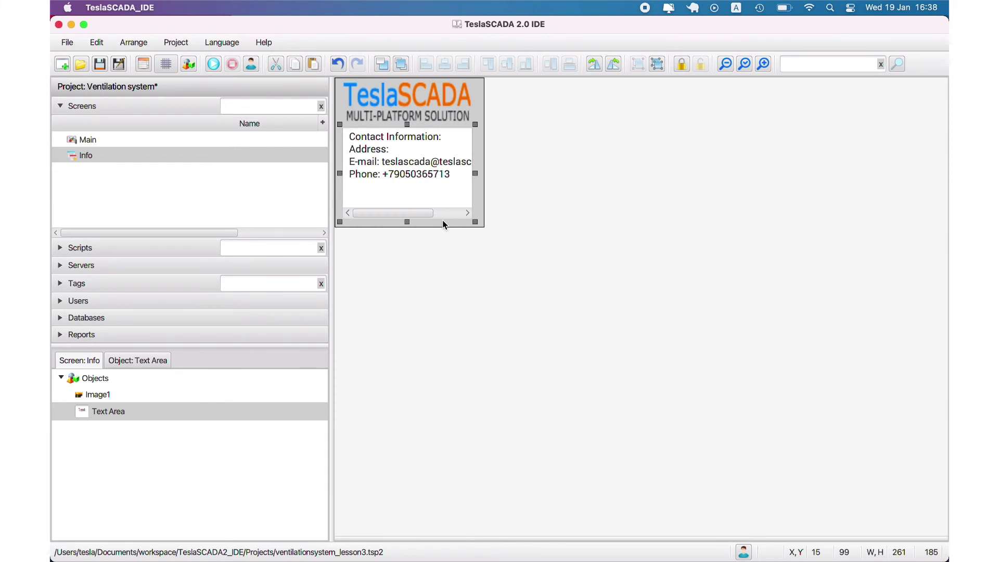
double_click(433, 193)
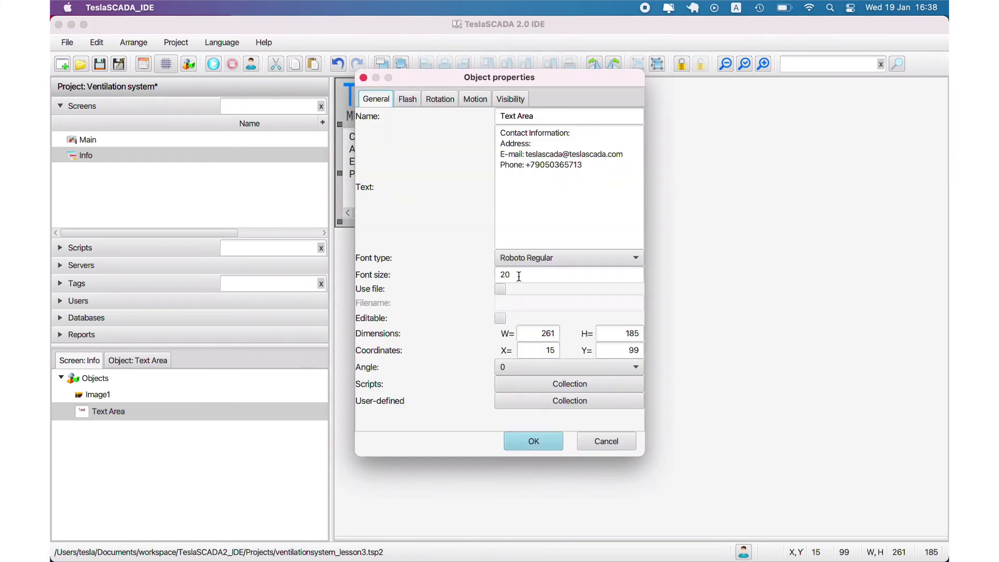
click(500, 318)
double_click(504, 274)
text(15)
click(533, 441)
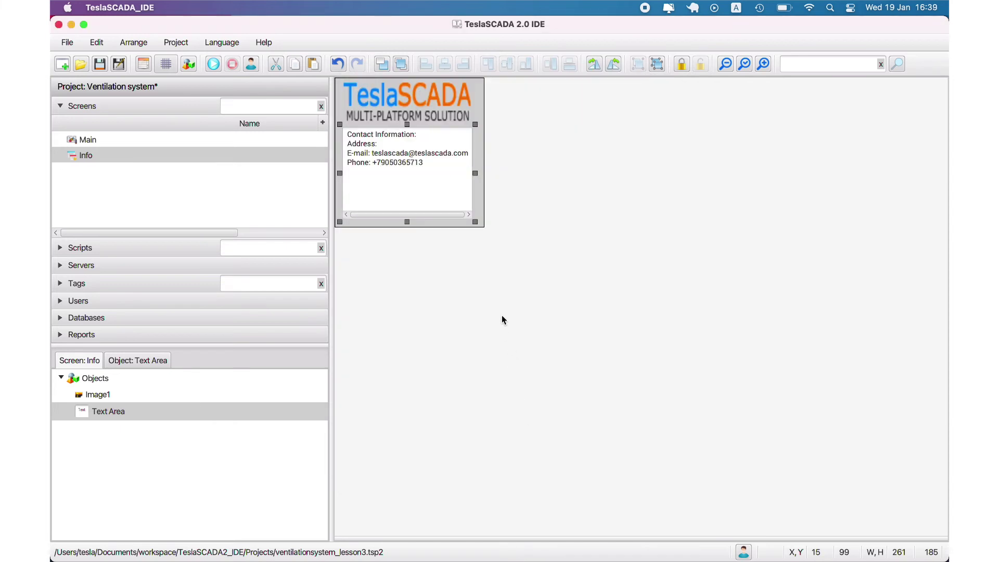
click(479, 134)
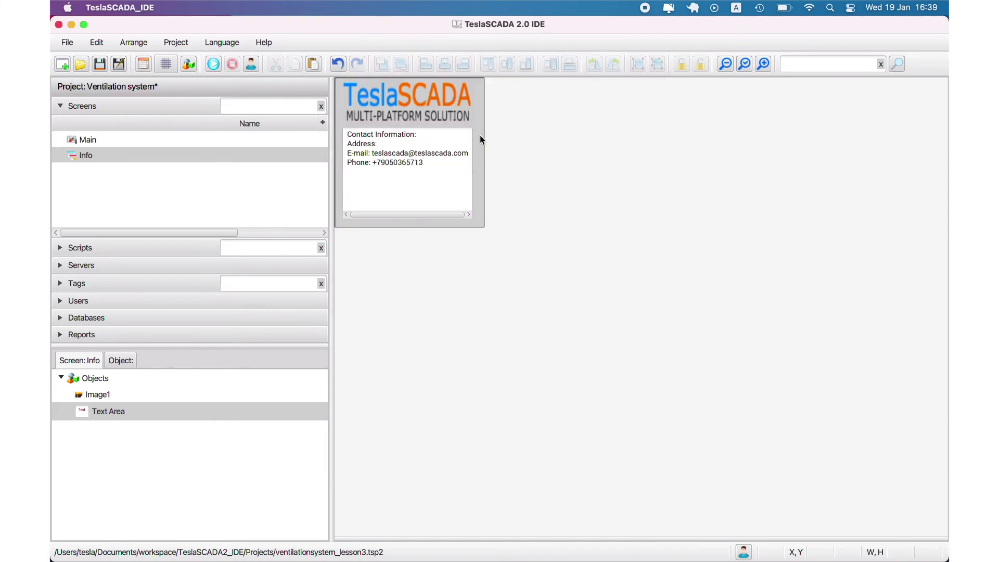
key(super+s)
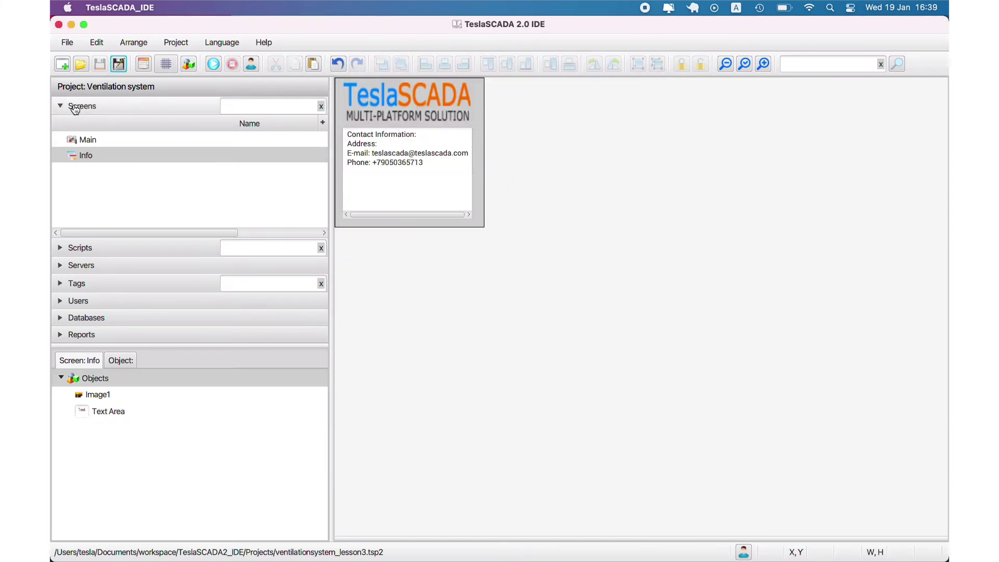
Step: Add a plain button from the buttons and switches collection to the Main screen's right side
click(76, 109)
click(76, 109)
double_click(79, 138)
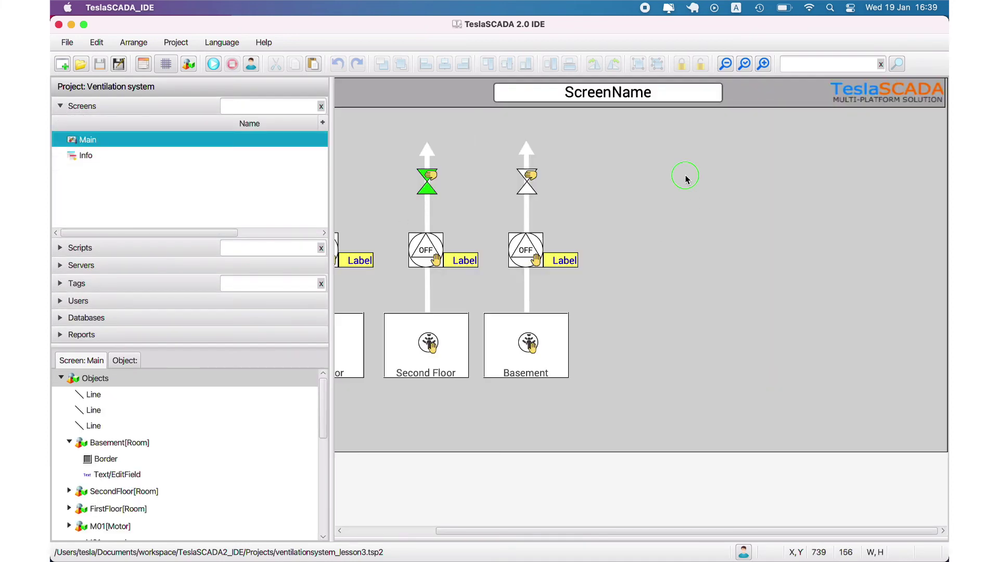
double_click(686, 174)
drag(383, 317, 385, 326)
click(346, 174)
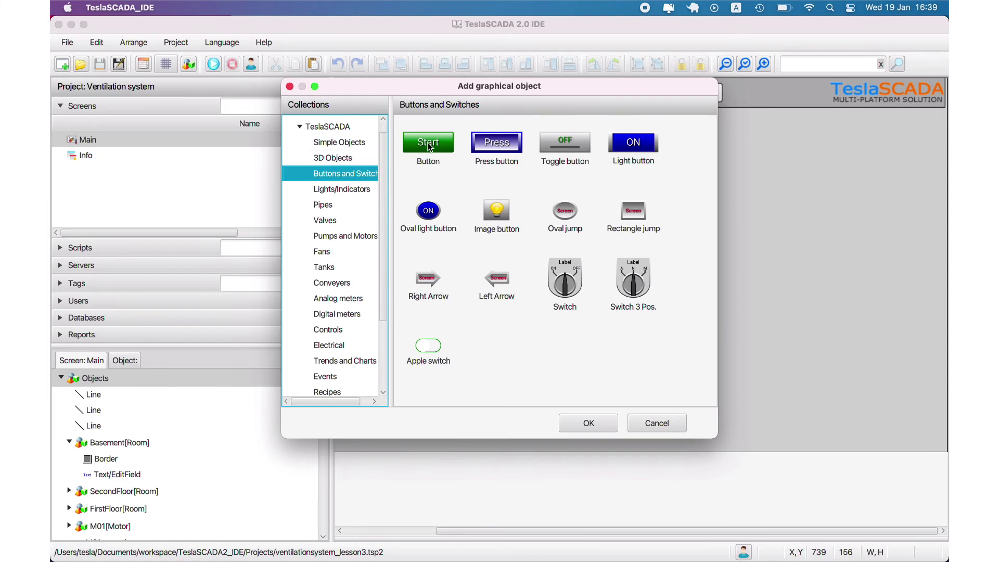
double_click(429, 147)
click(773, 158)
Step: Remove the Start caption from the new button
double_click(773, 158)
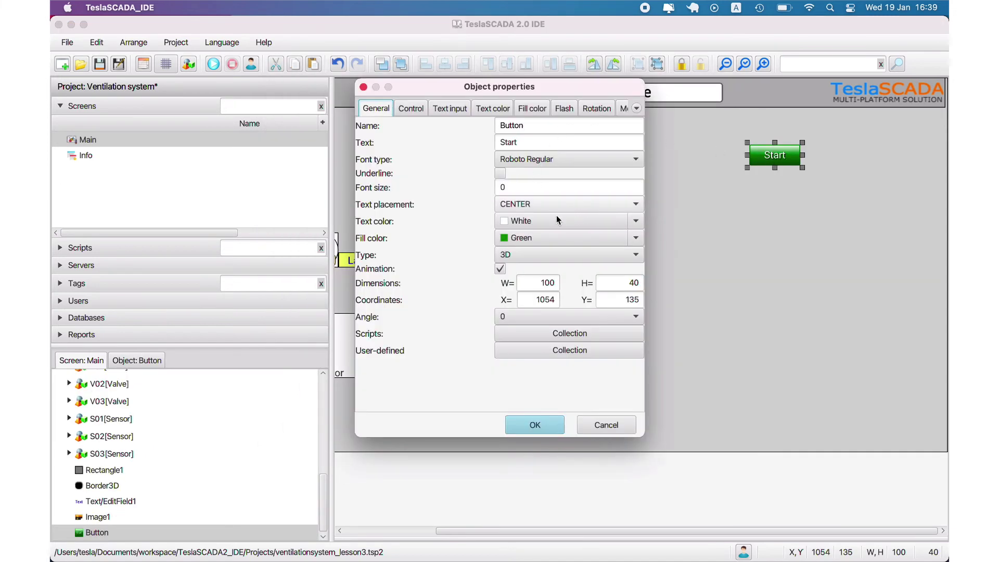
click(636, 221)
key(Escape)
key(shift+Tab)
key(shift+Tab)
key(shift+Tab)
key(shift+Tab)
key(shift+Tab)
key(BackSpace)
Step: Give the button a paler, lower-opacity, greyish custom fill colour
click(636, 238)
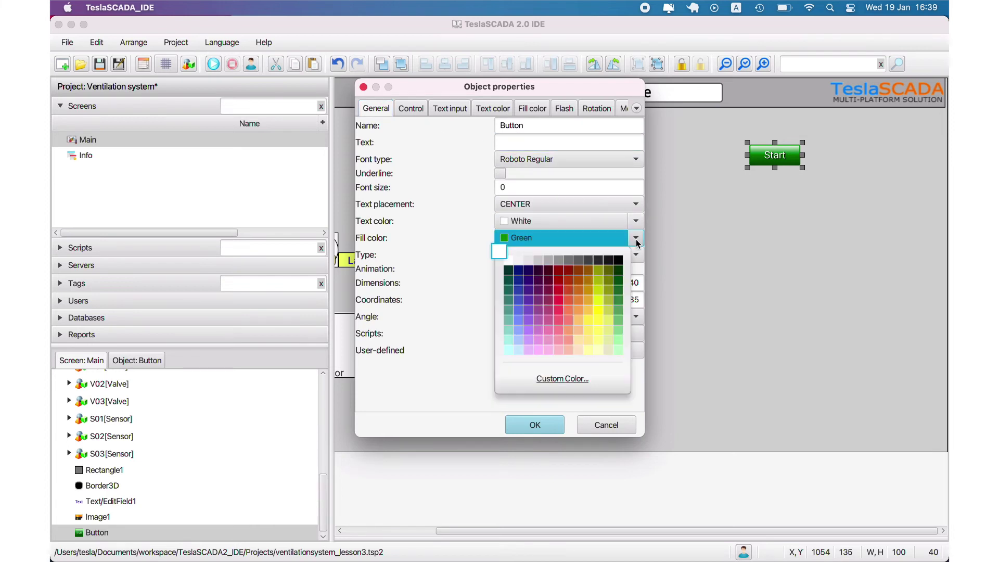
click(562, 379)
drag(417, 400, 382, 399)
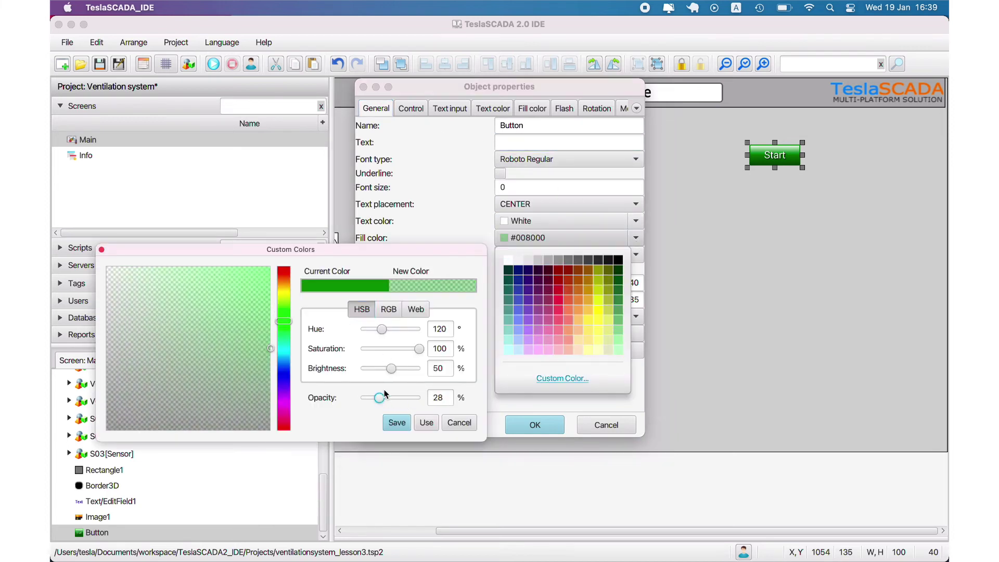
click(397, 422)
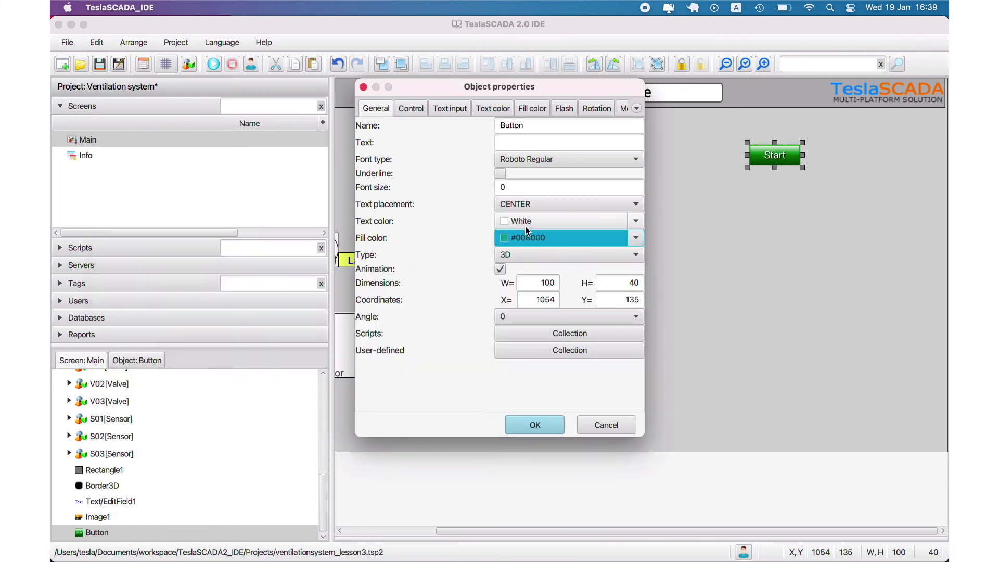
click(636, 237)
click(562, 413)
drag(414, 349, 377, 349)
click(408, 423)
click(526, 423)
Step: Move the button up and right and change its Type to flat 2D
drag(770, 161, 801, 148)
double_click(802, 150)
click(564, 255)
click(529, 281)
click(525, 424)
Step: Place the button over the top-right logo with a dark translucent fill, then select both
drag(804, 145, 862, 95)
double_click(862, 95)
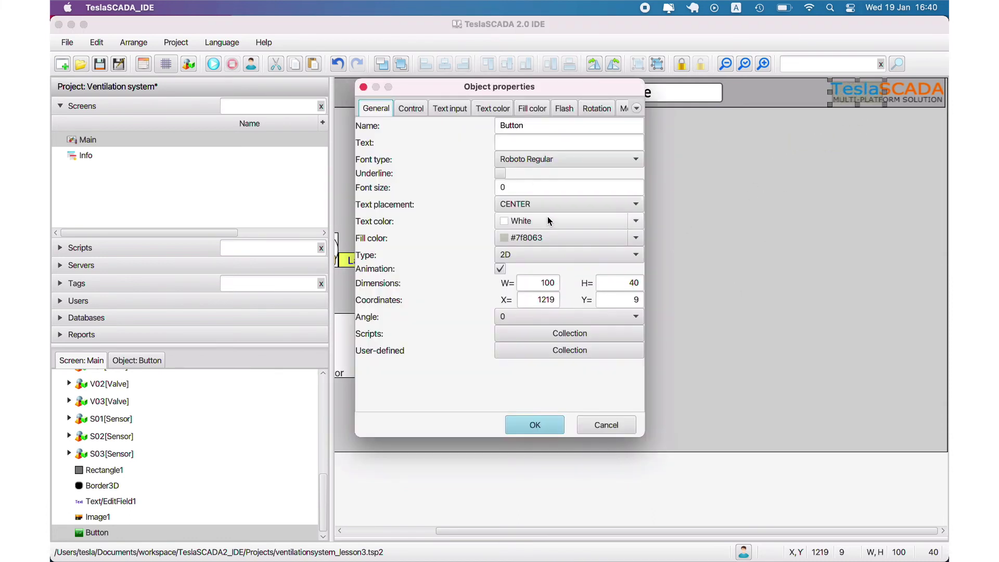
click(635, 238)
click(562, 378)
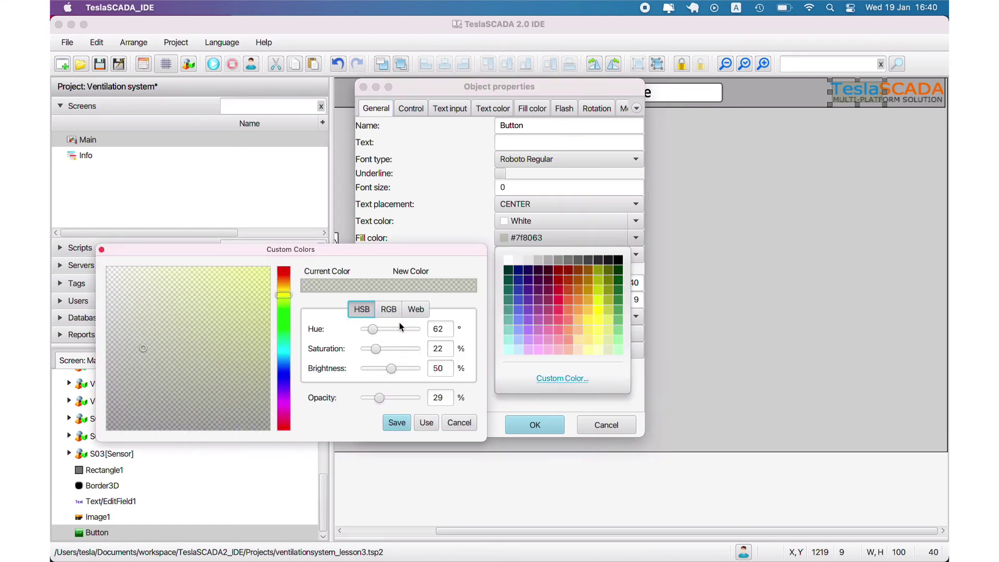
drag(391, 369, 364, 398)
click(394, 422)
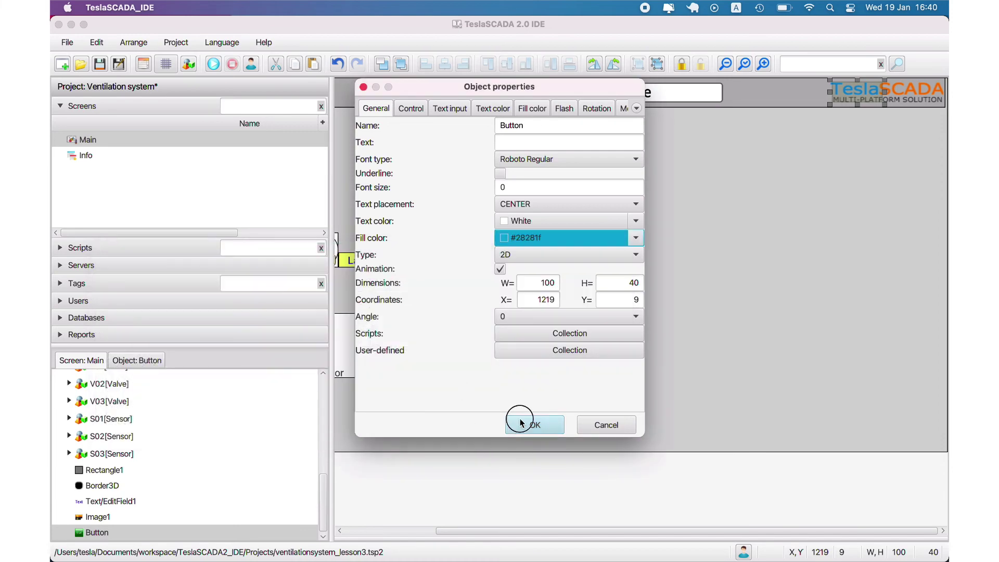
click(521, 423)
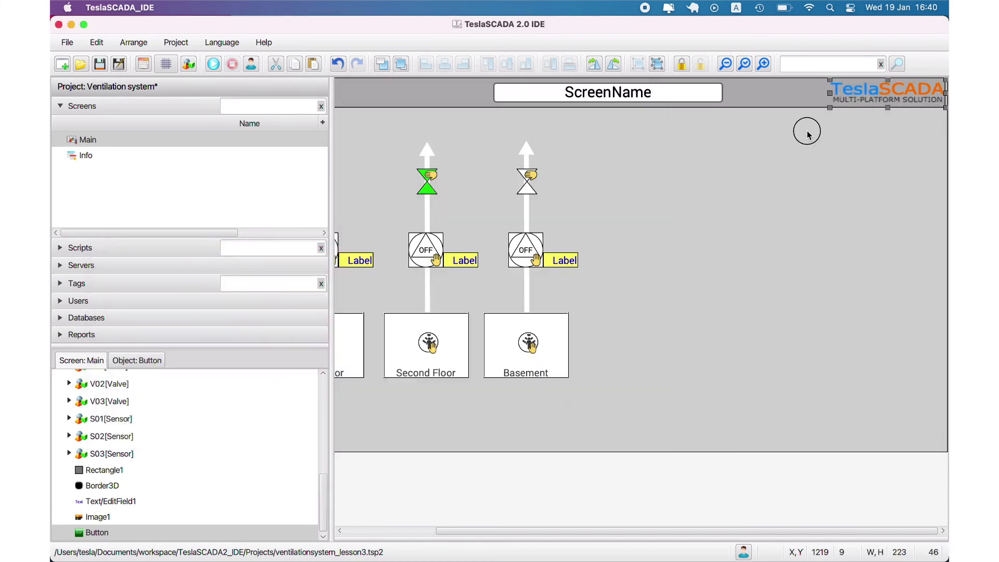
drag(823, 130, 946, 59)
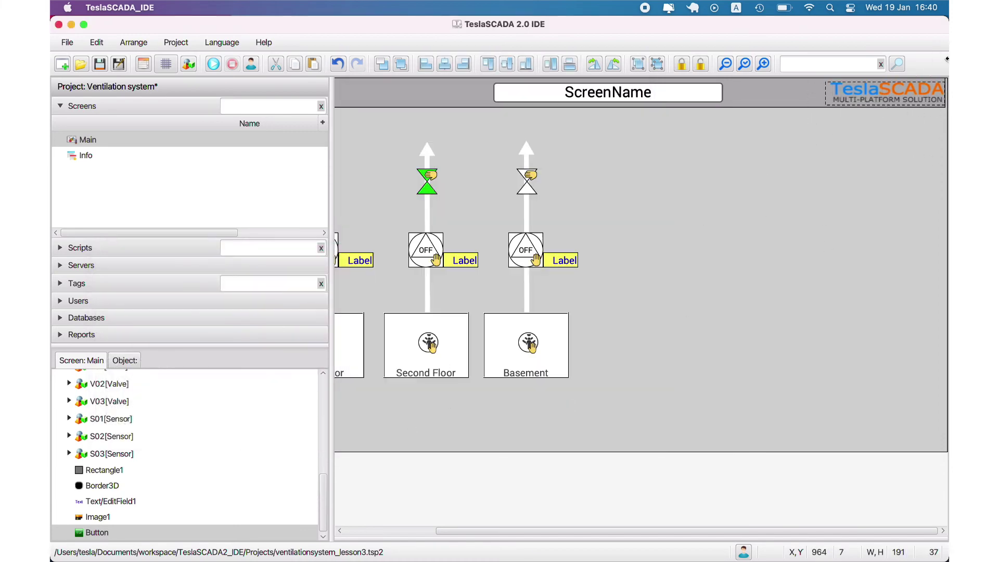
Step: Group the logo and button with Template InfoCall and Name Info
click(636, 64)
click(856, 135)
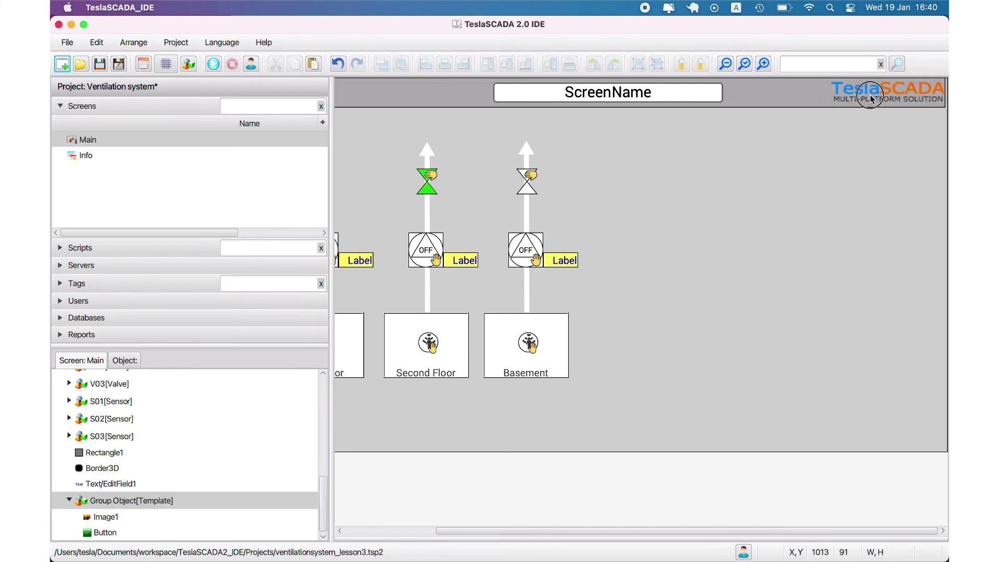
click(871, 99)
double_click(111, 502)
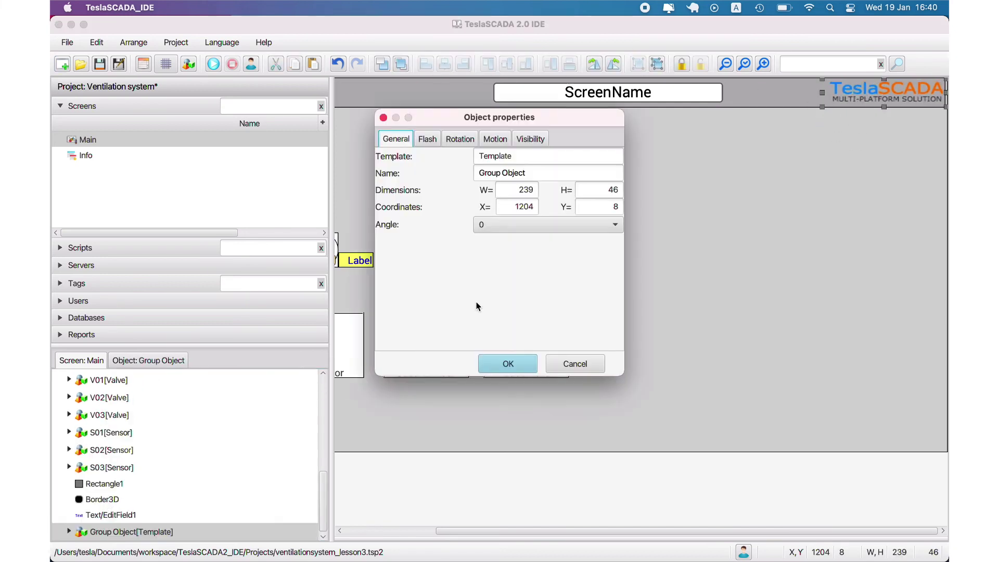
text(Info)
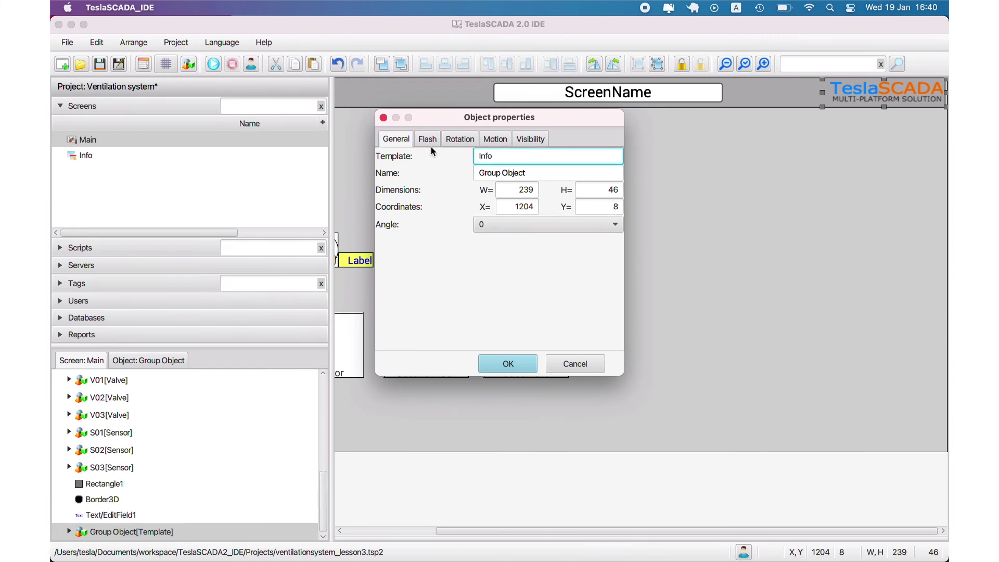
text(Call)
key(Tab)
text(Info)
click(508, 364)
Step: Enable control on the button with Function Call popup and Screen Info, then save and run
click(69, 531)
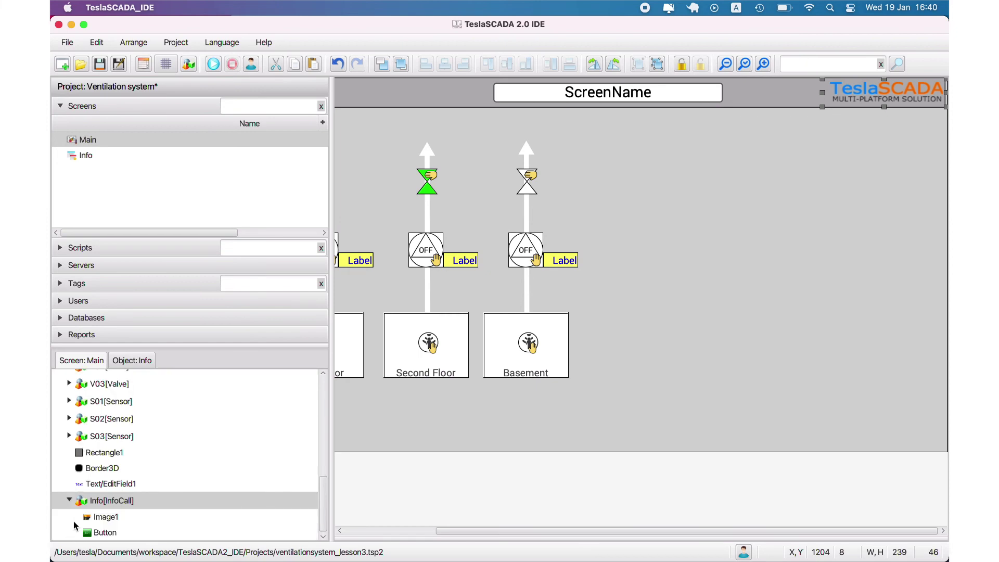
double_click(104, 532)
click(421, 110)
click(411, 124)
click(538, 153)
click(512, 284)
click(523, 205)
click(513, 226)
click(536, 424)
click(100, 68)
click(213, 64)
Step: Test the logo popup, stop the run, and view the Main screen properties unchanged
click(886, 99)
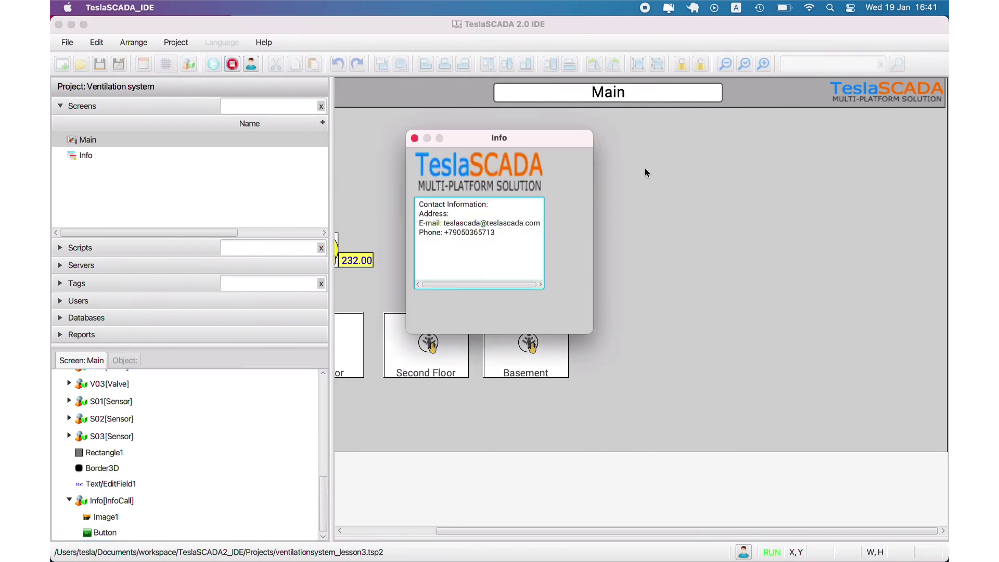
click(414, 138)
click(228, 66)
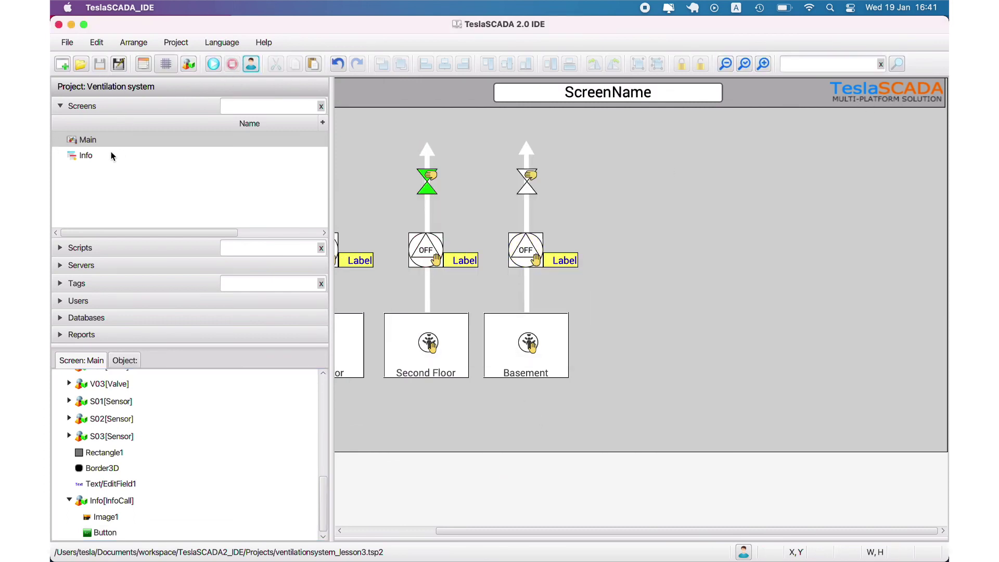
click(100, 155)
right_click(92, 139)
click(131, 222)
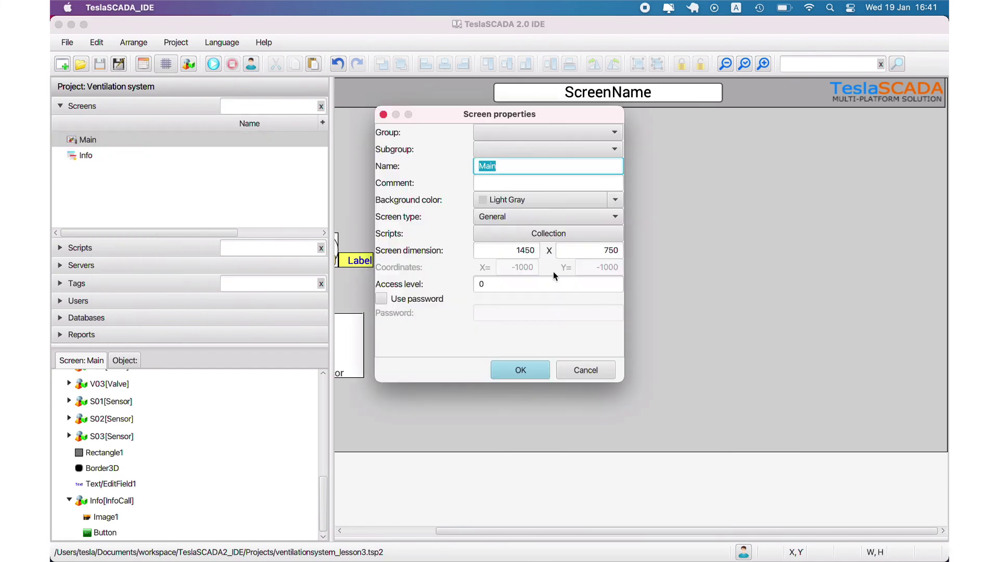
click(573, 364)
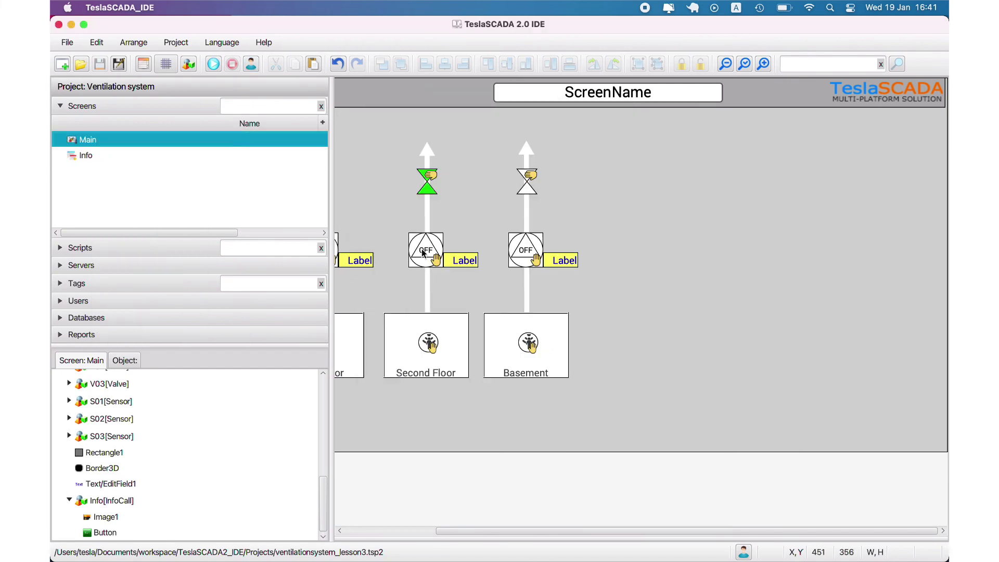
Step: Set the Info screen's coordinates to X 1150, Y 0 and run from Main
click(102, 158)
right_click(102, 158)
click(139, 234)
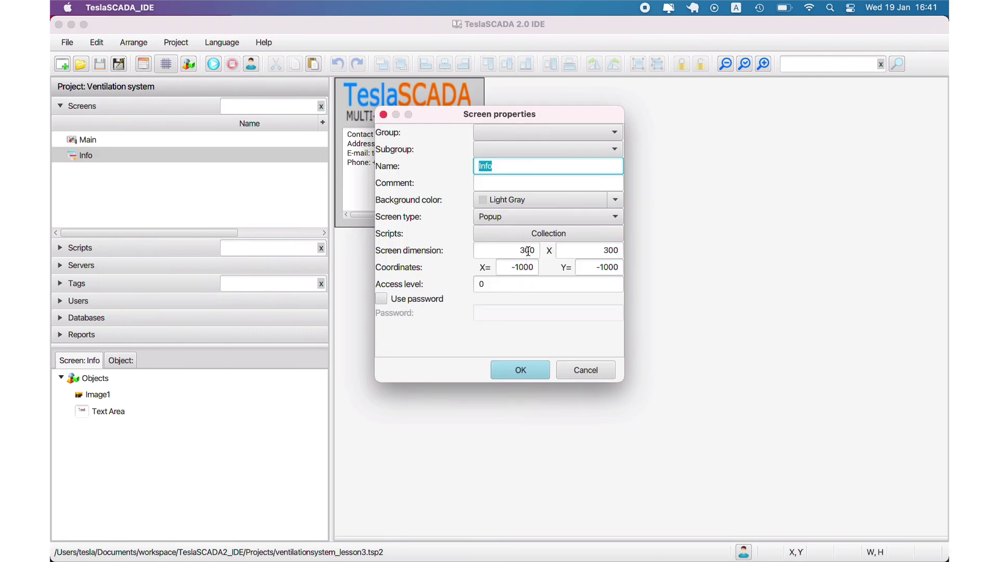
click(520, 268)
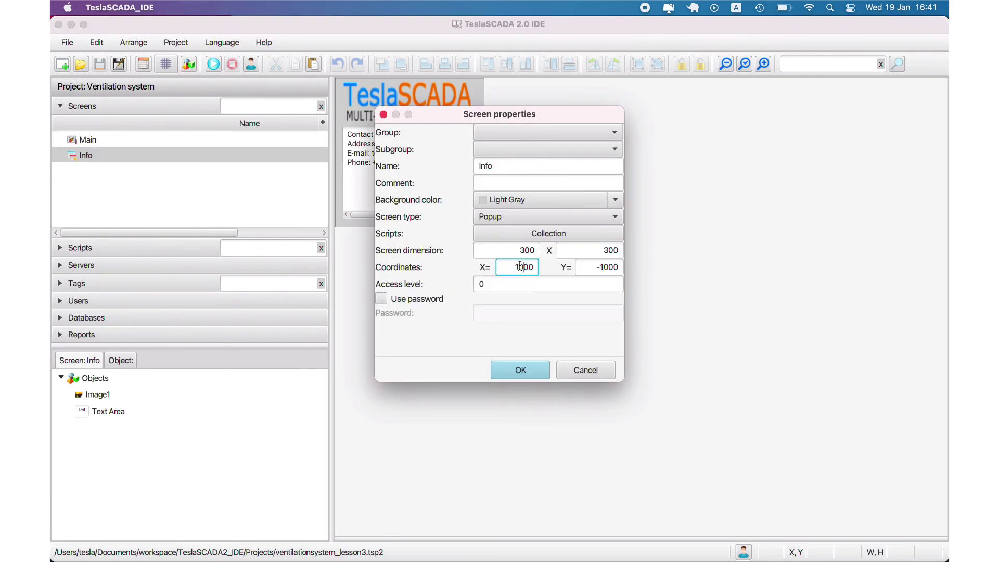
click(613, 268)
key(BackSpace)
key(BackSpace)
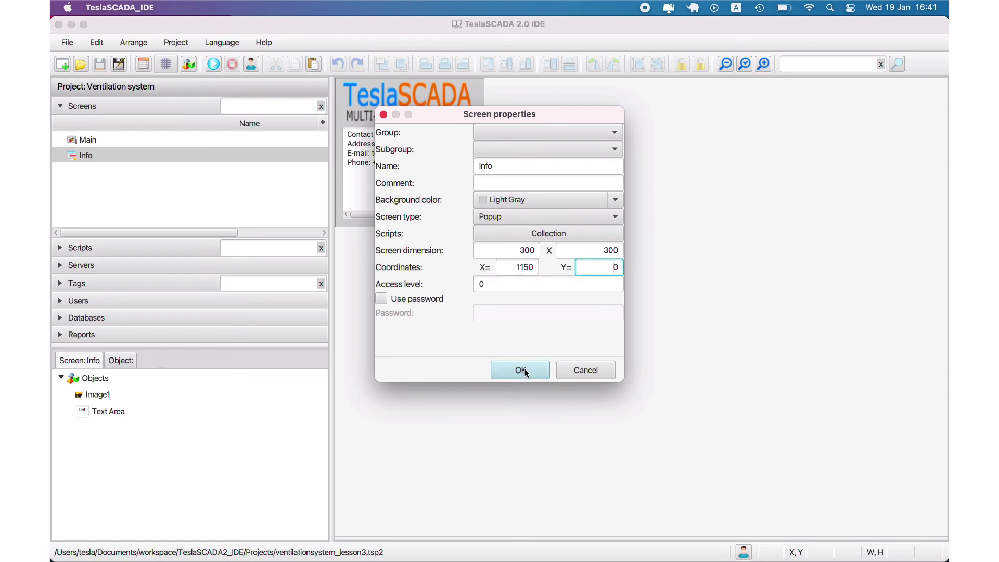
click(521, 370)
click(100, 136)
click(212, 62)
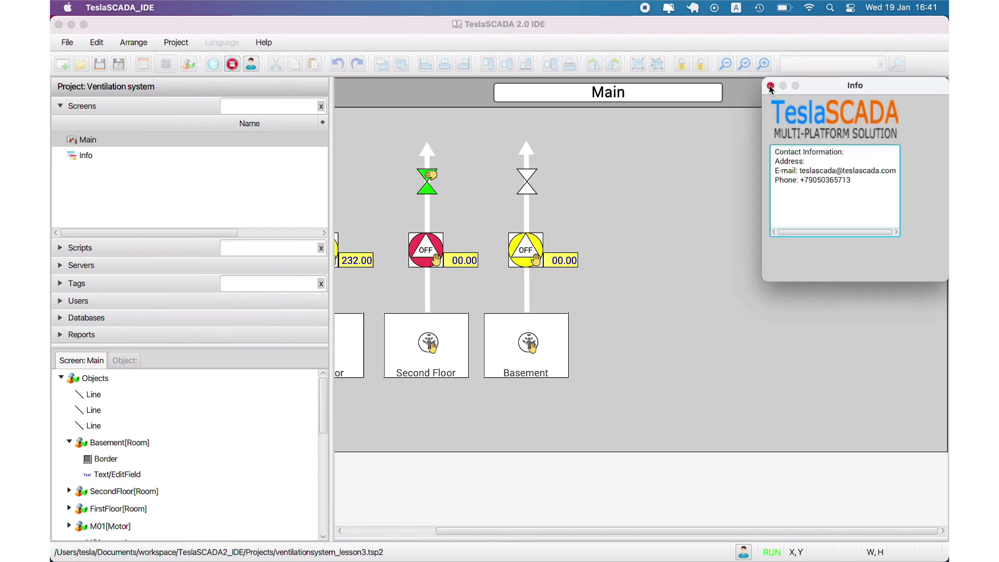
Step: Close the Info popup, stop the project, zoom in on Main and run again
click(771, 86)
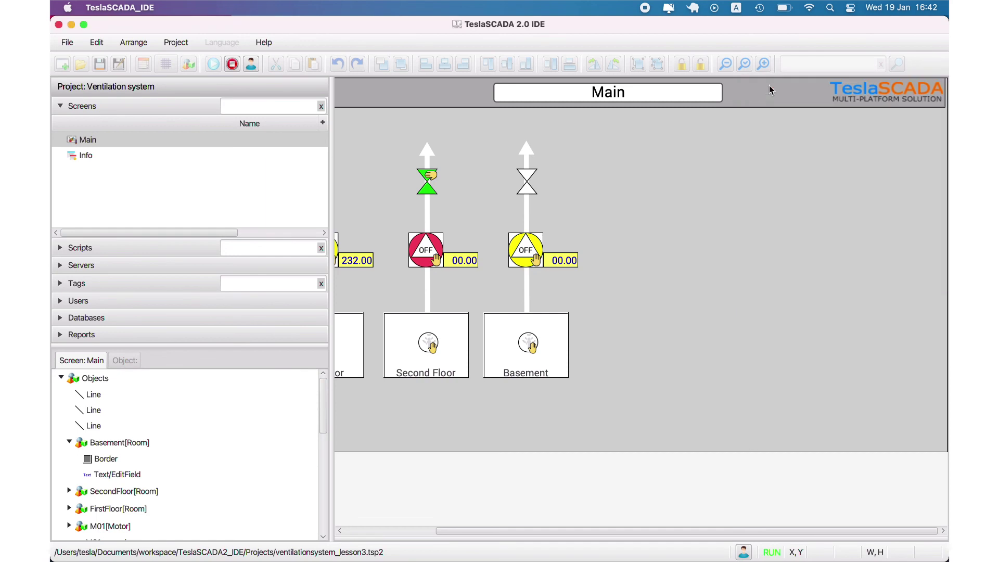
click(146, 154)
click(138, 140)
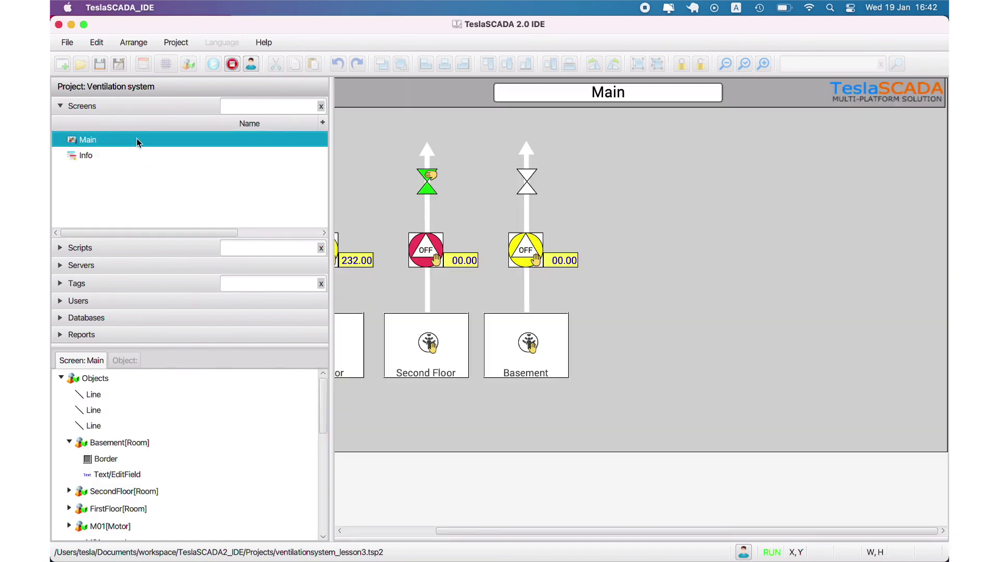
click(232, 64)
click(744, 63)
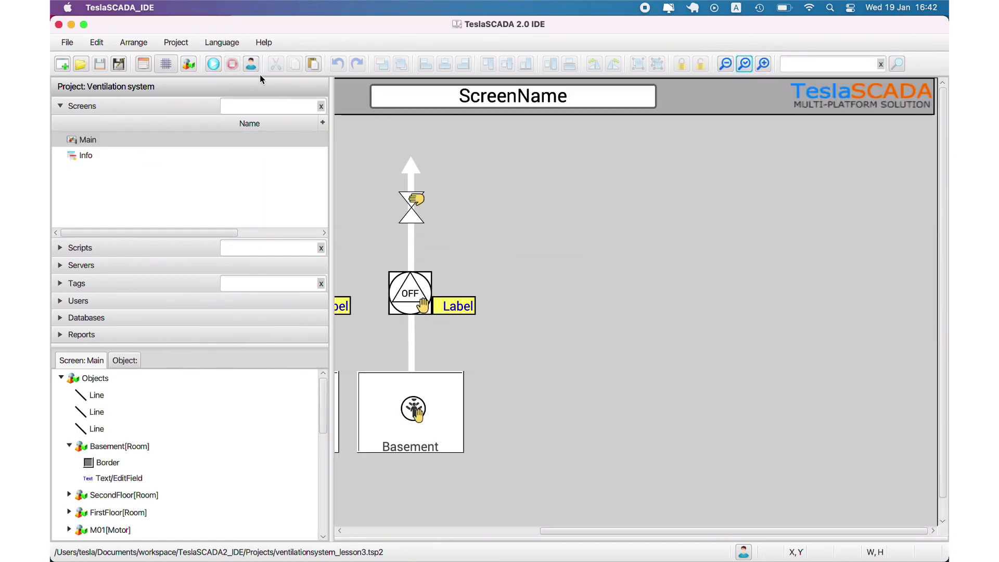
click(213, 63)
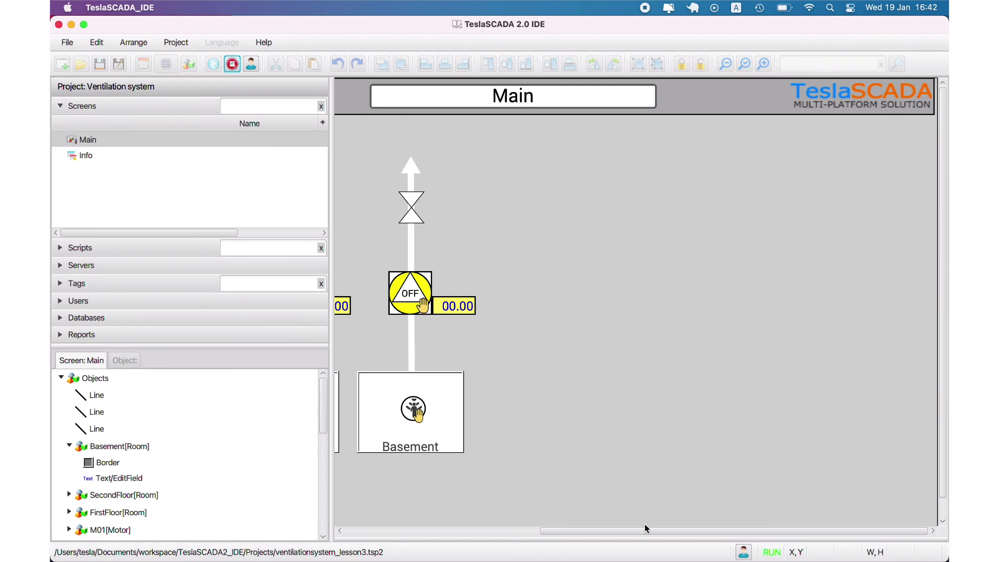
Step: Confirm the logo opens the Info popup, then stop and return to editing Main
drag(647, 531, 646, 531)
click(814, 104)
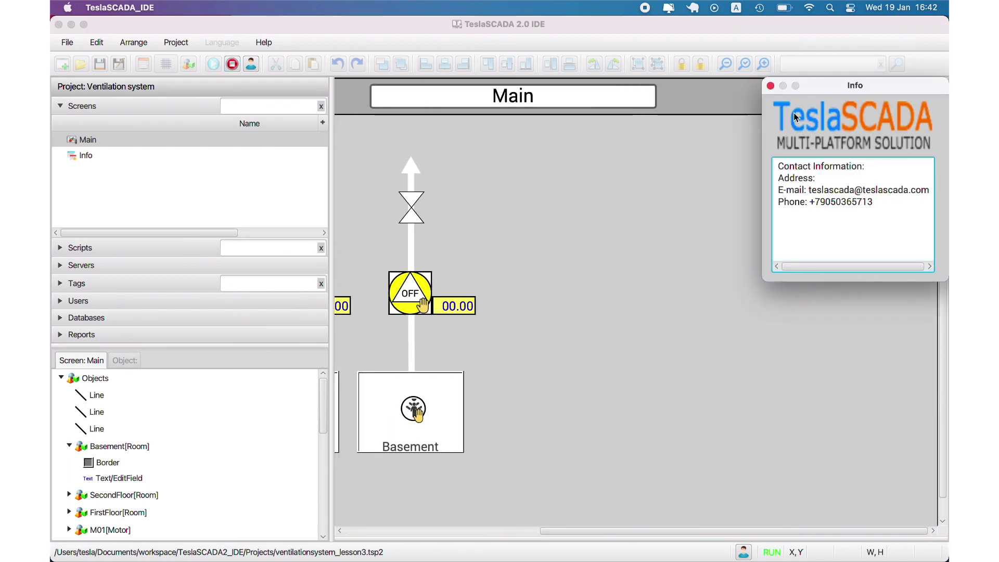
click(771, 87)
click(232, 64)
click(93, 155)
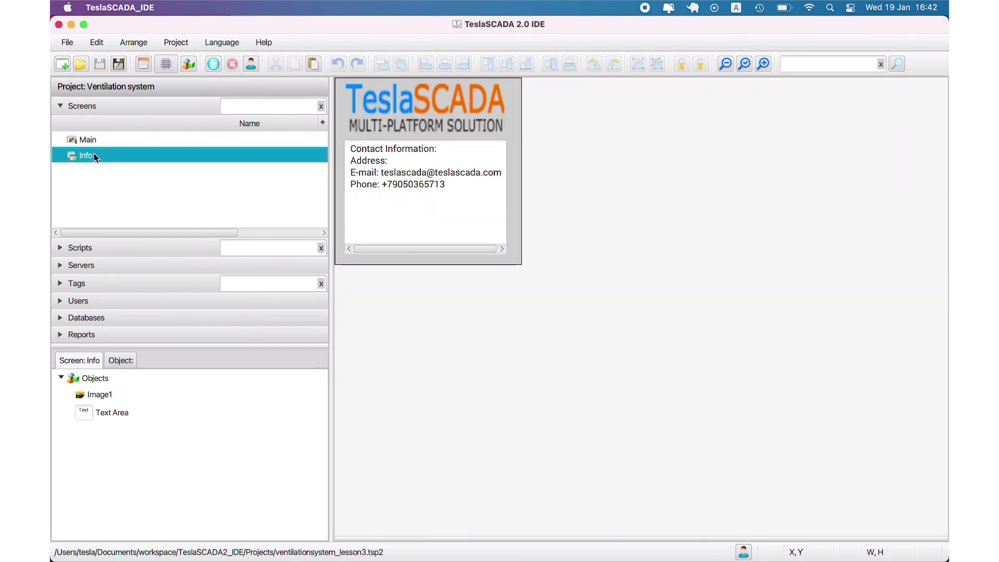
click(83, 139)
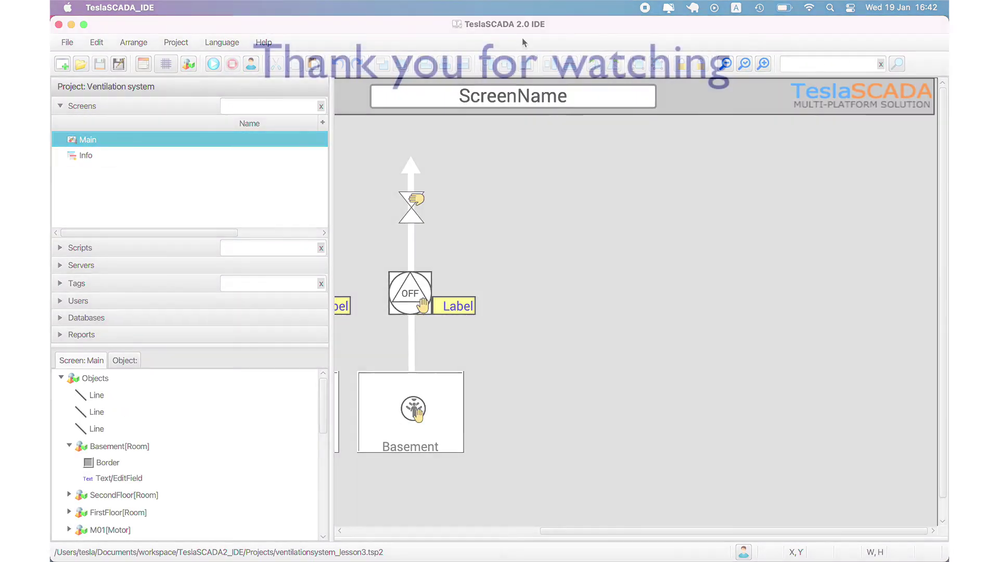